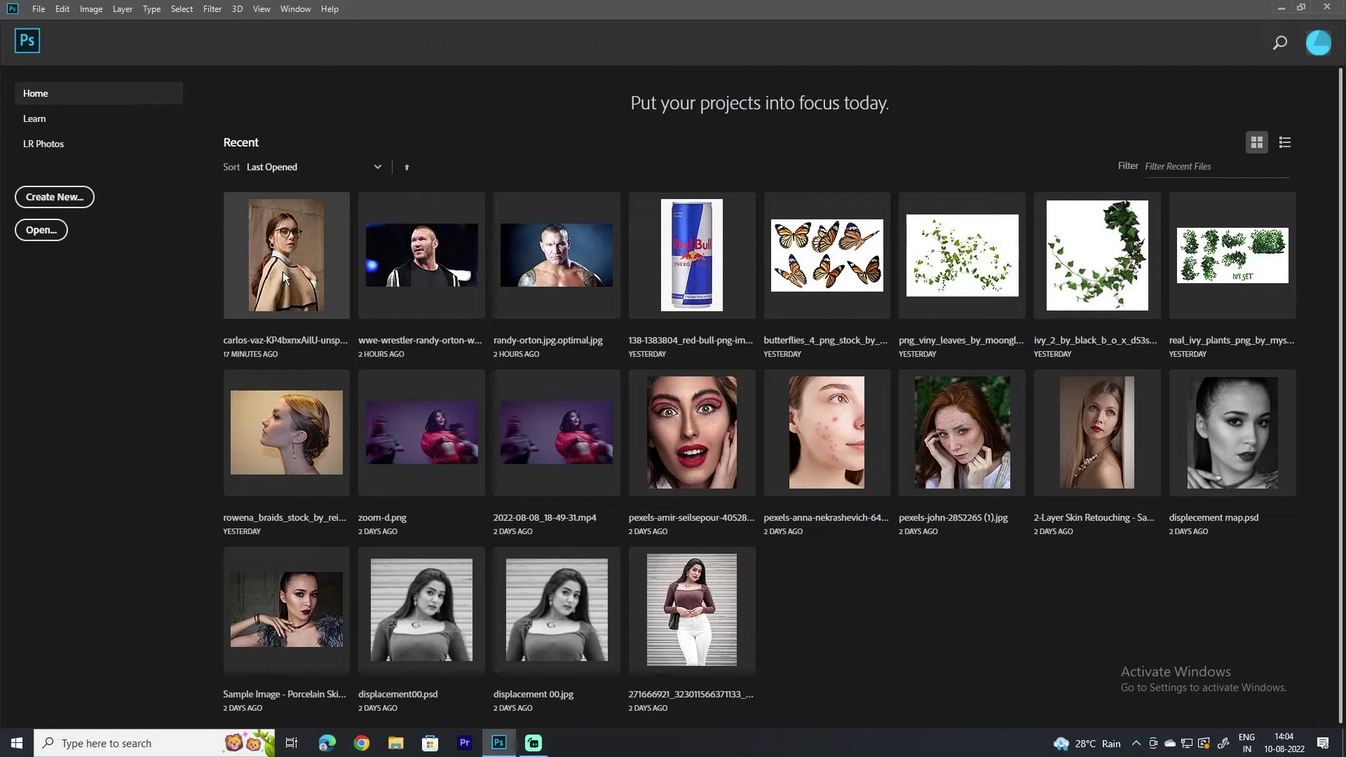
click(283, 272)
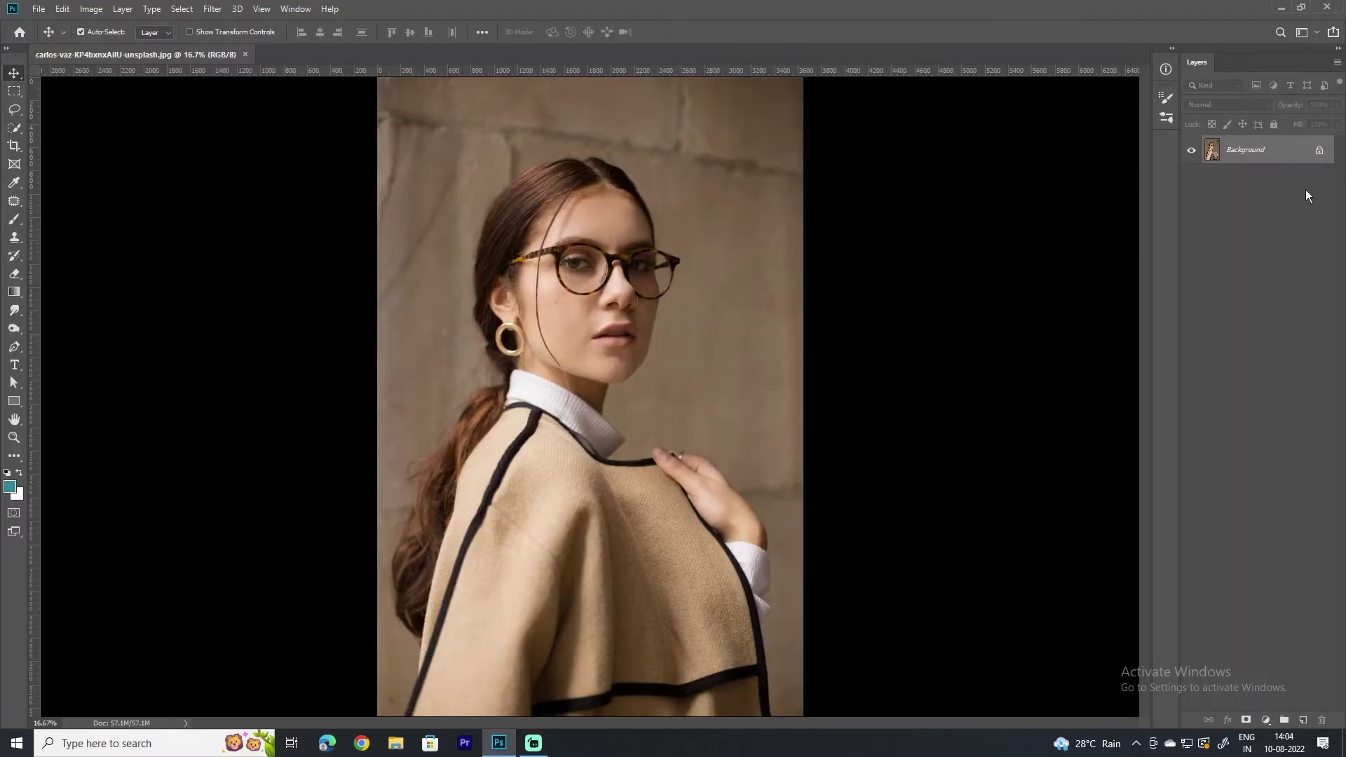
click(1263, 718)
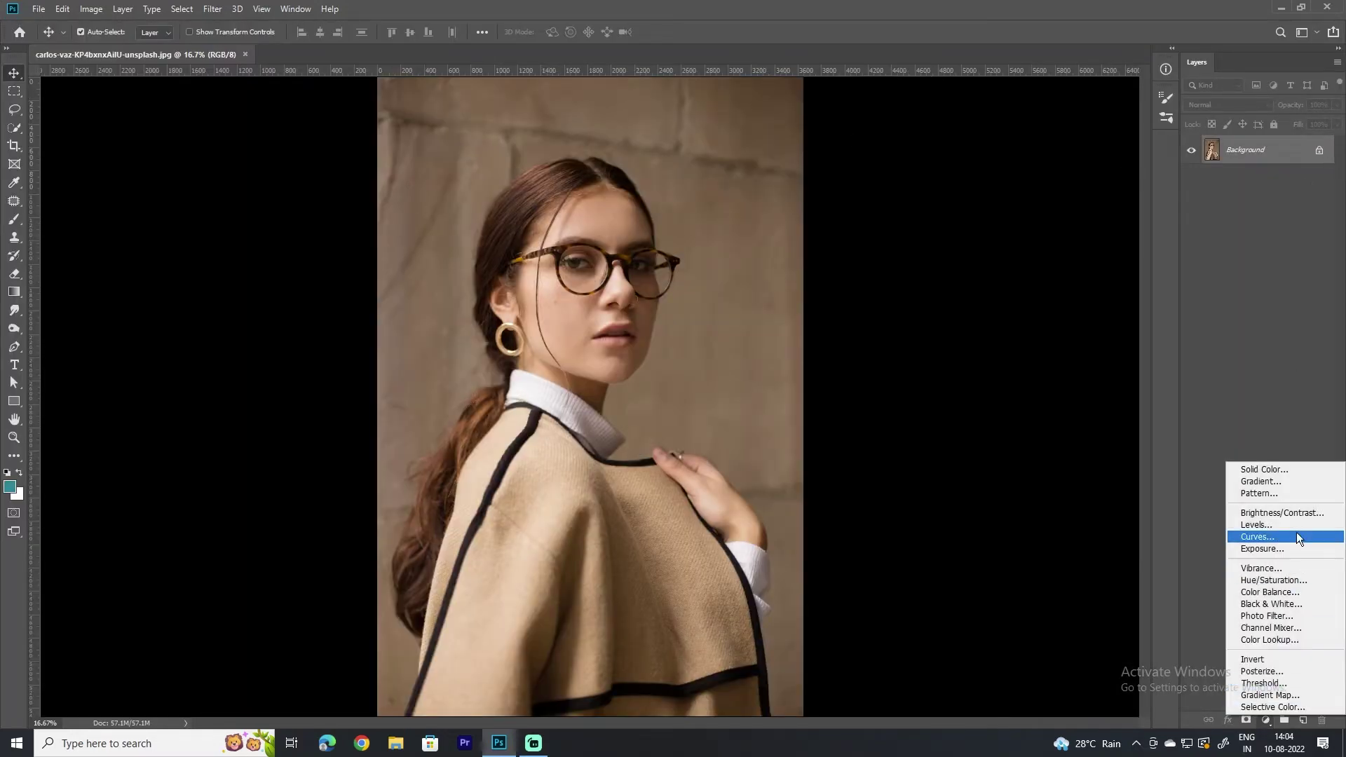
click(1294, 513)
mouse_move(1028, 345)
mouse_down()
mouse_move(962, 347)
mouse_move(1245, 372)
mouse_up()
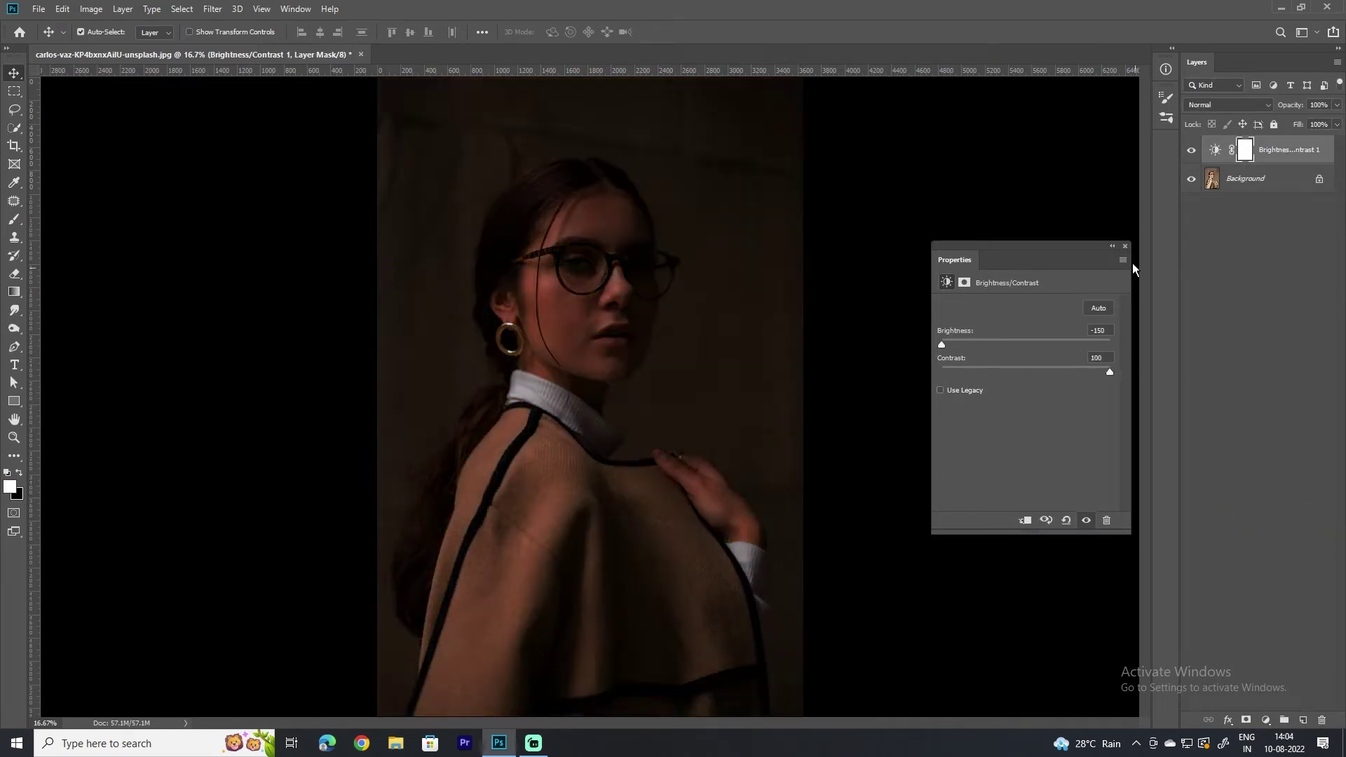
click(1125, 246)
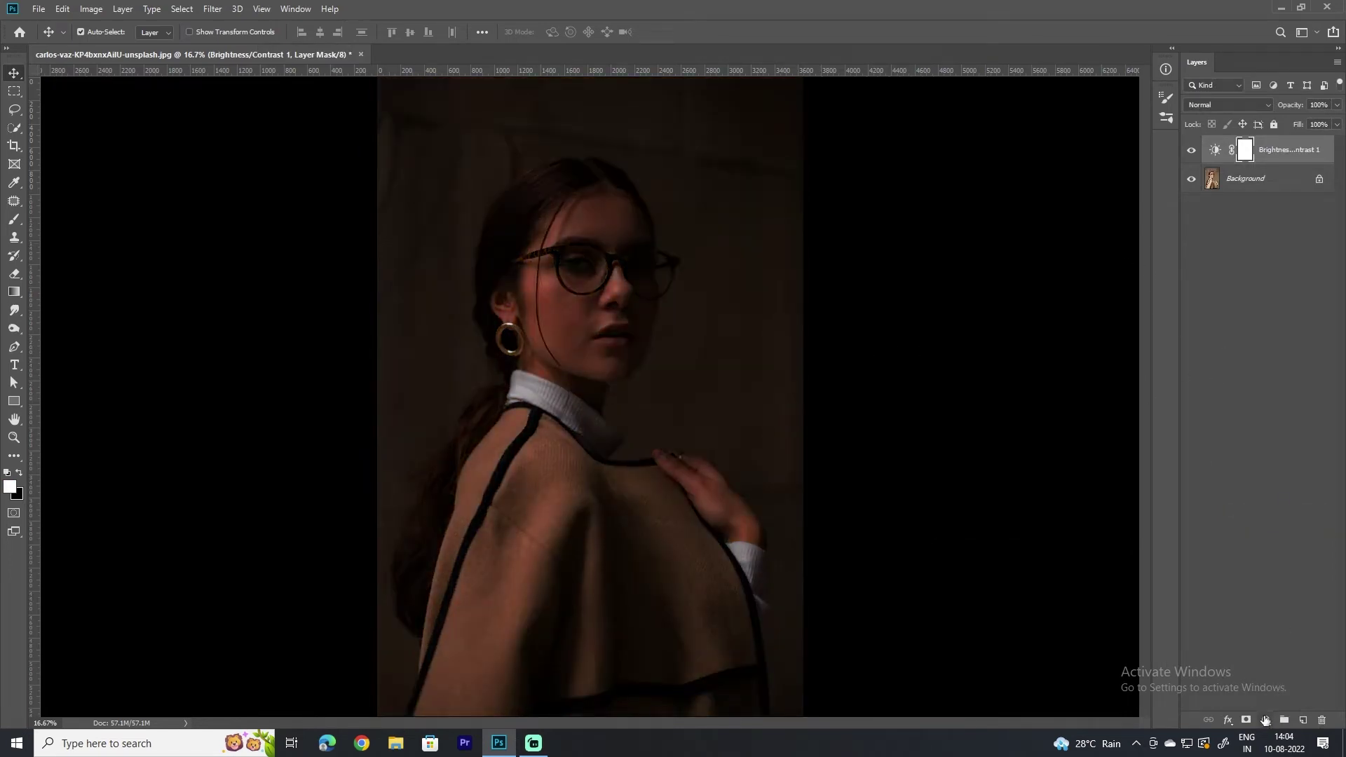
click(1266, 720)
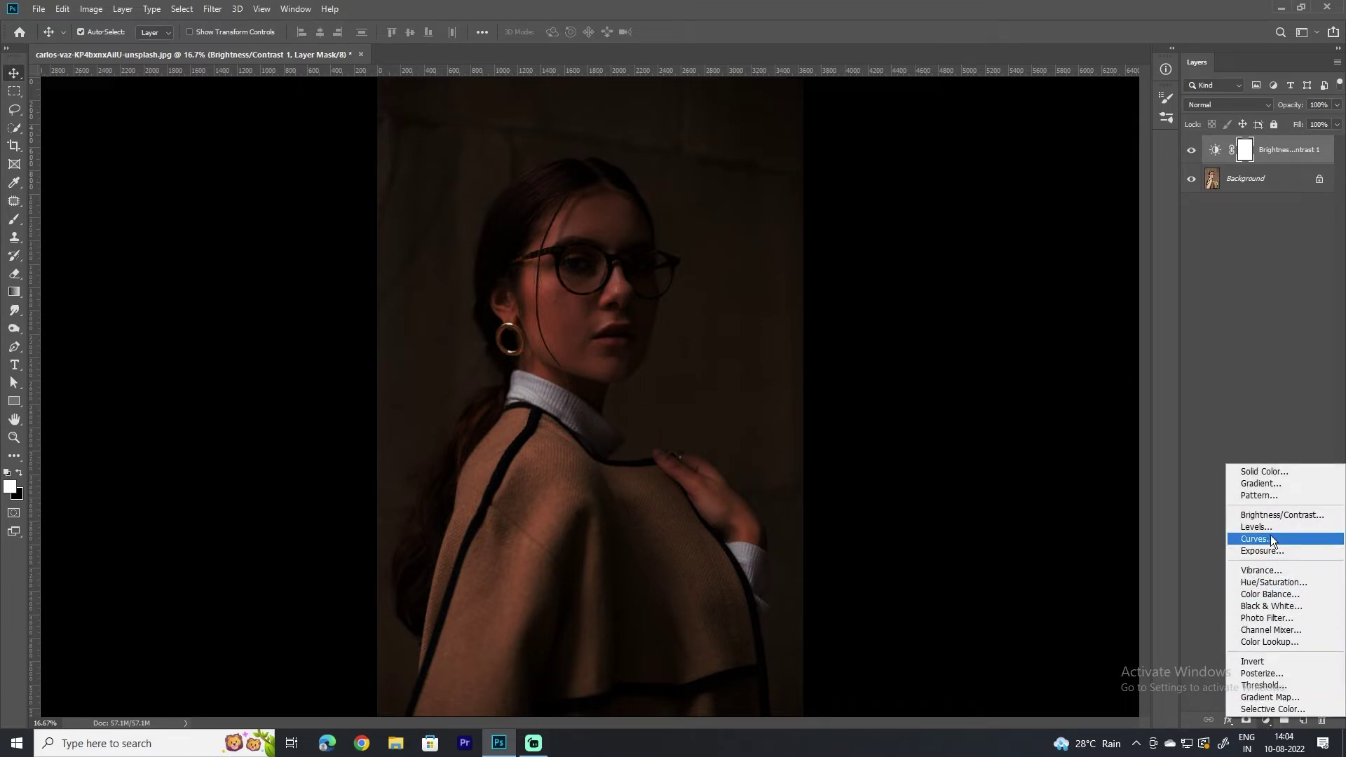
- Add a colorized Hue/Saturation layer with Hue about 182 and Saturation 25 for a teal tint
click(1276, 582)
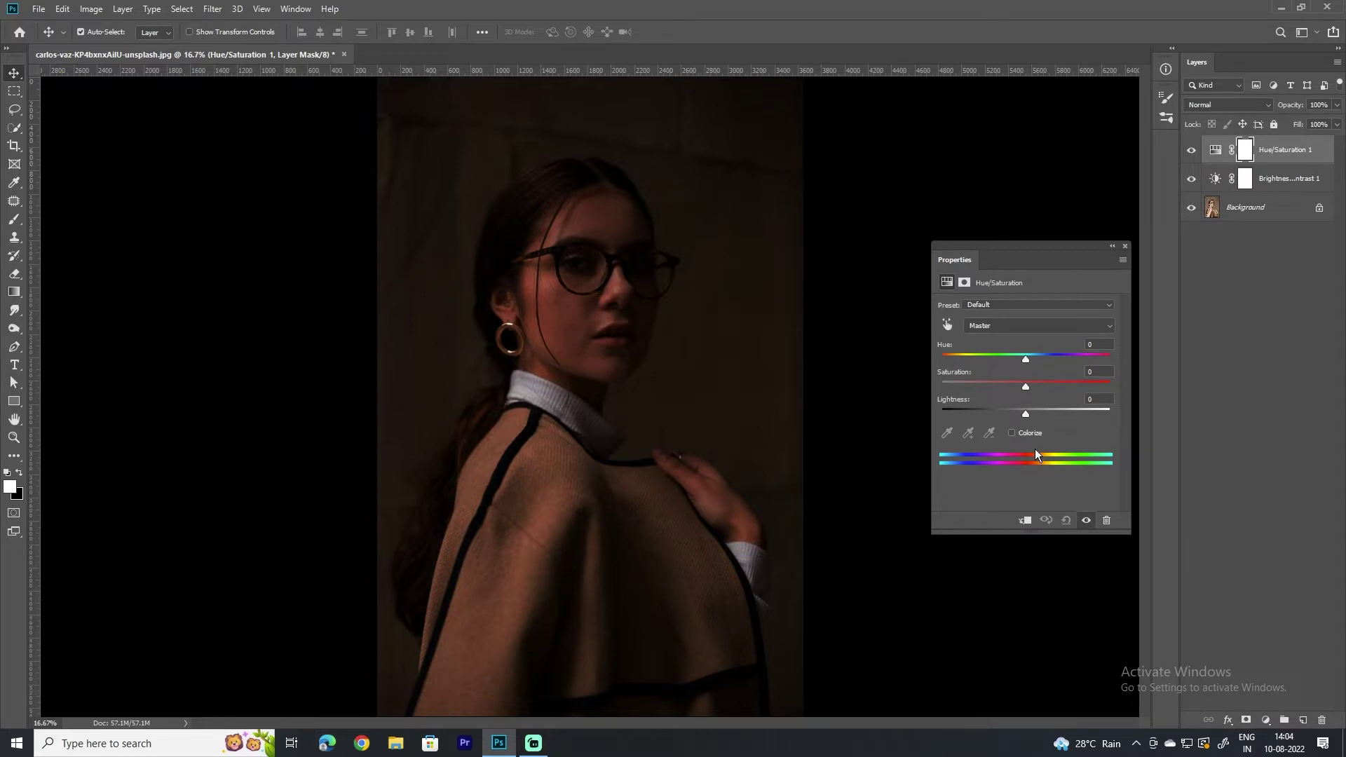
mouse_move(1035, 359)
mouse_down()
mouse_move(1079, 406)
mouse_move(1104, 467)
mouse_up()
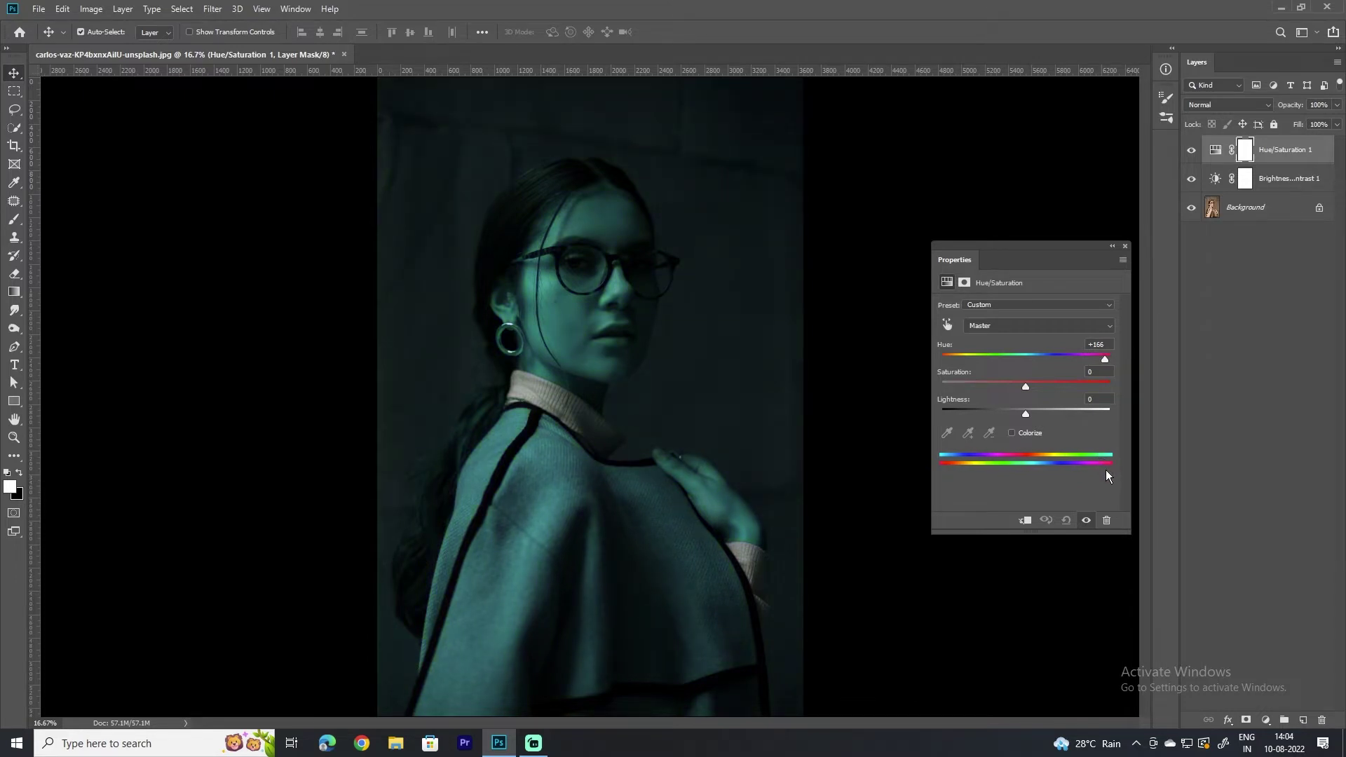
drag(1107, 475, 1112, 487)
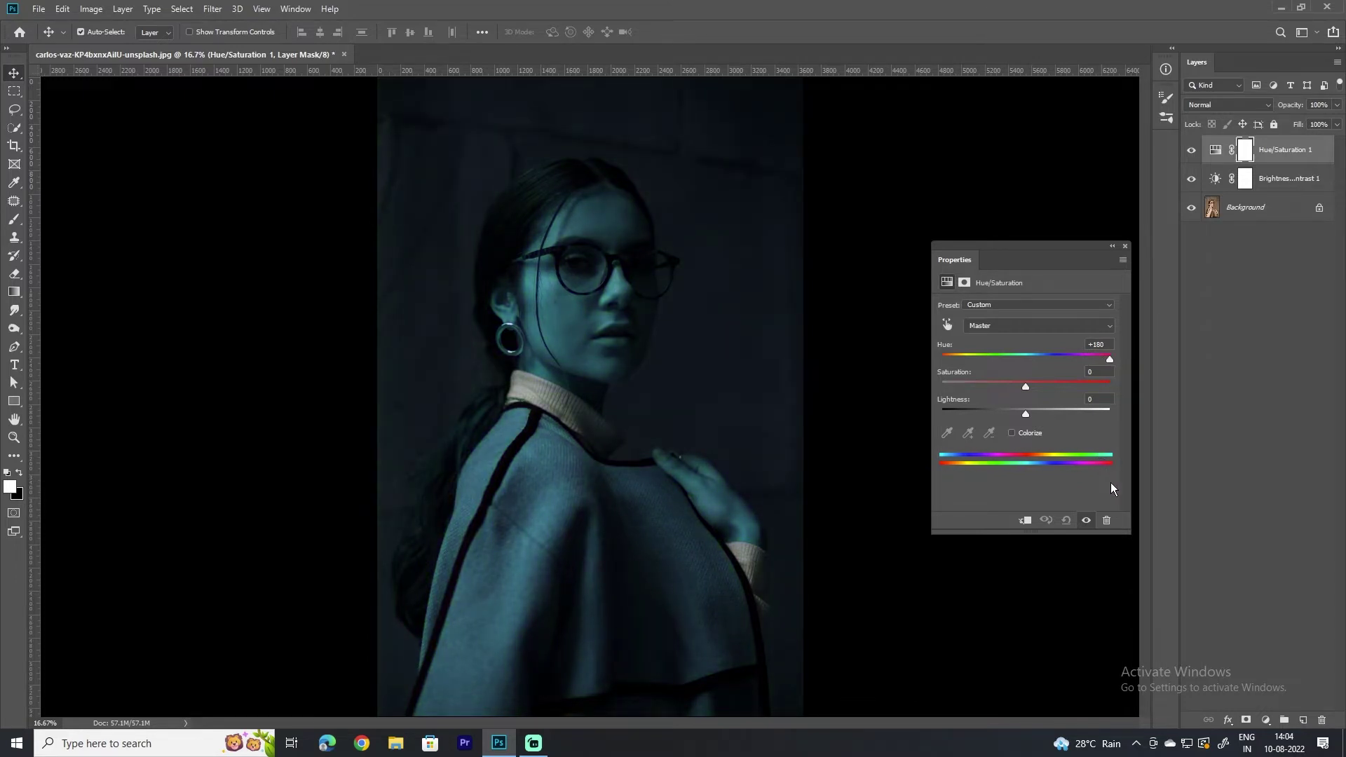
mouse_move(1111, 488)
mouse_down()
mouse_move(1096, 452)
mouse_move(1088, 490)
mouse_up()
click(1012, 433)
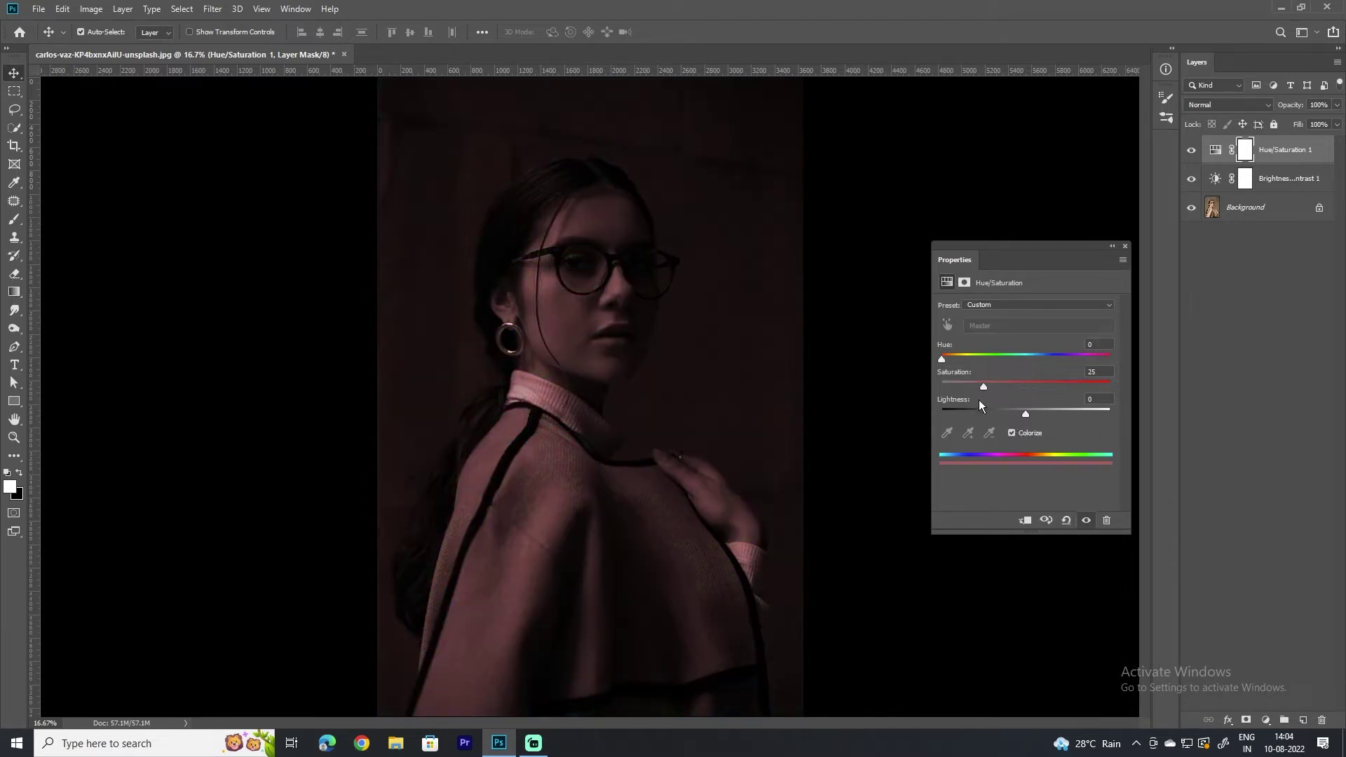
mouse_move(947, 359)
mouse_down()
mouse_move(1059, 365)
mouse_move(1025, 352)
mouse_up()
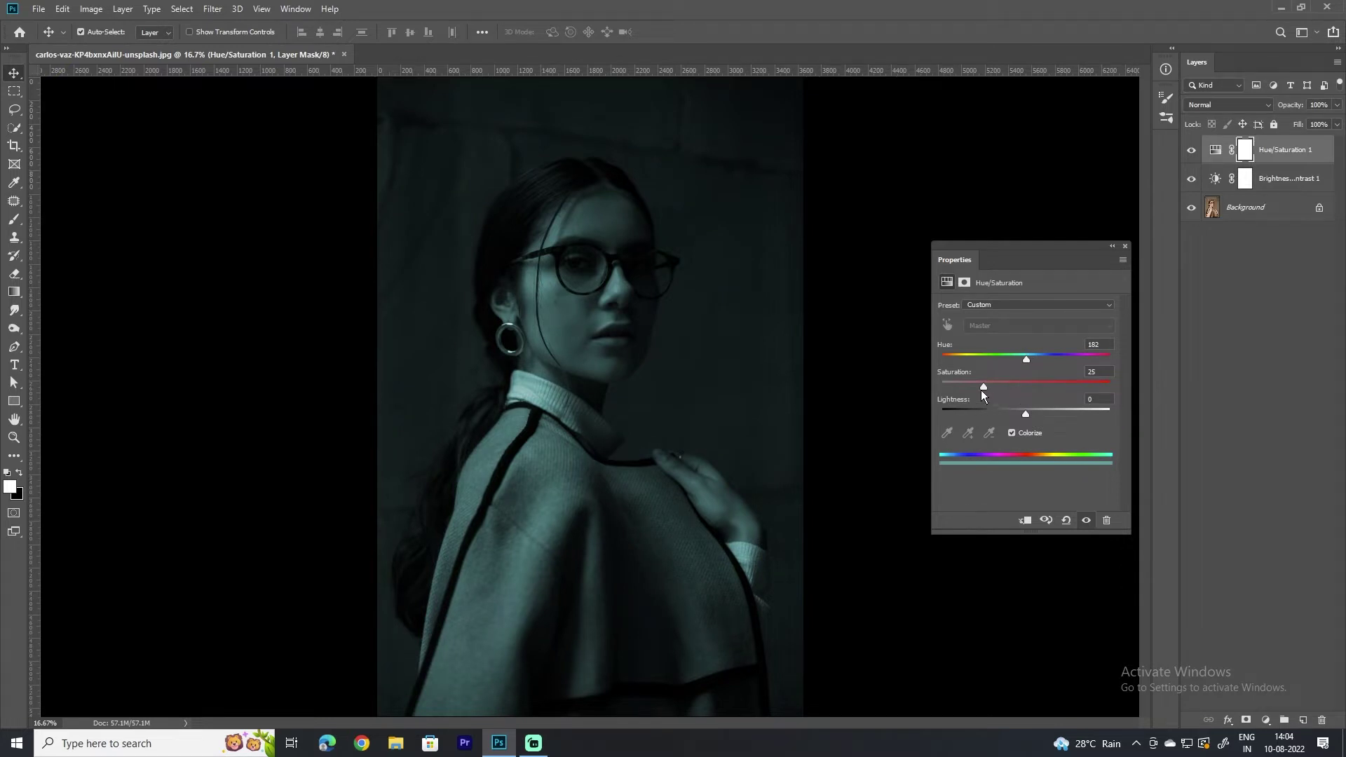
drag(983, 387, 1019, 387)
click(1125, 246)
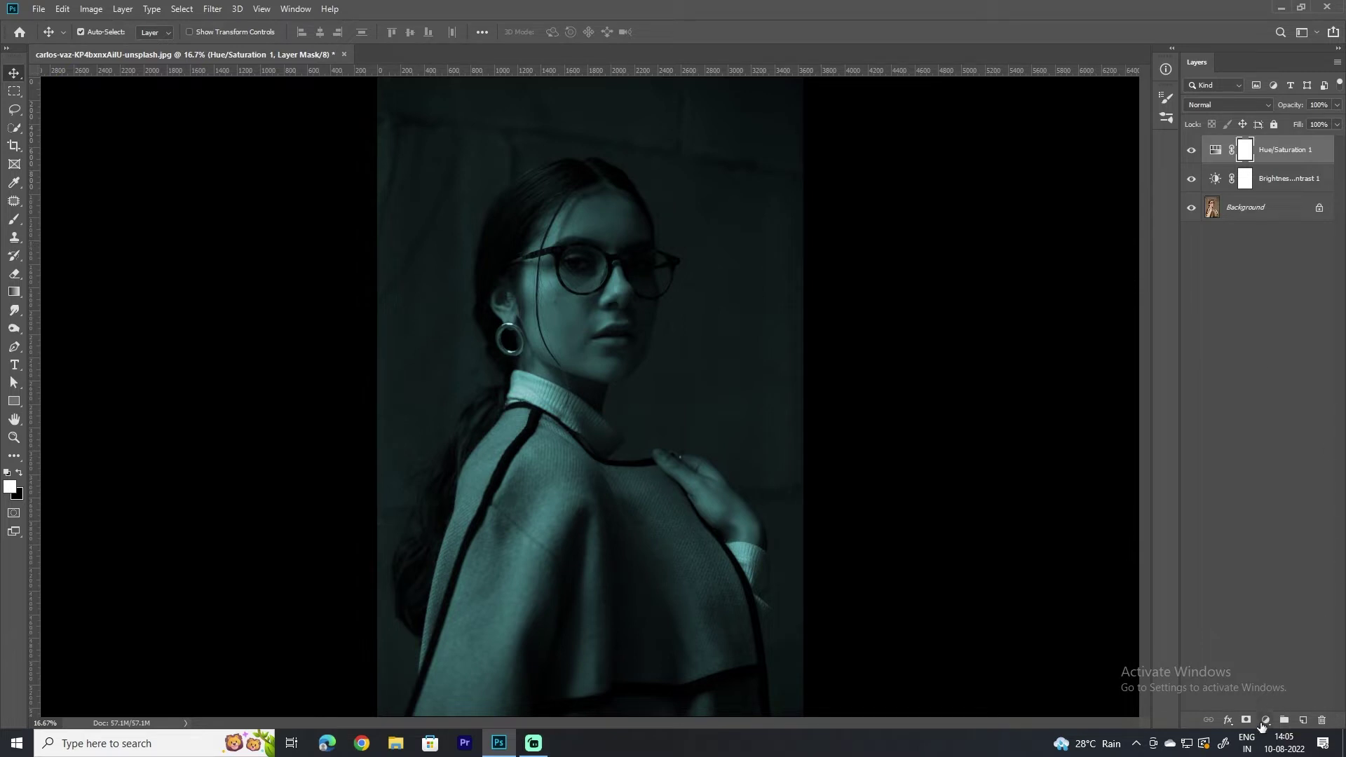
- Add a Levels layer with midtone 0.74, input white 229 and output white 152
click(1265, 721)
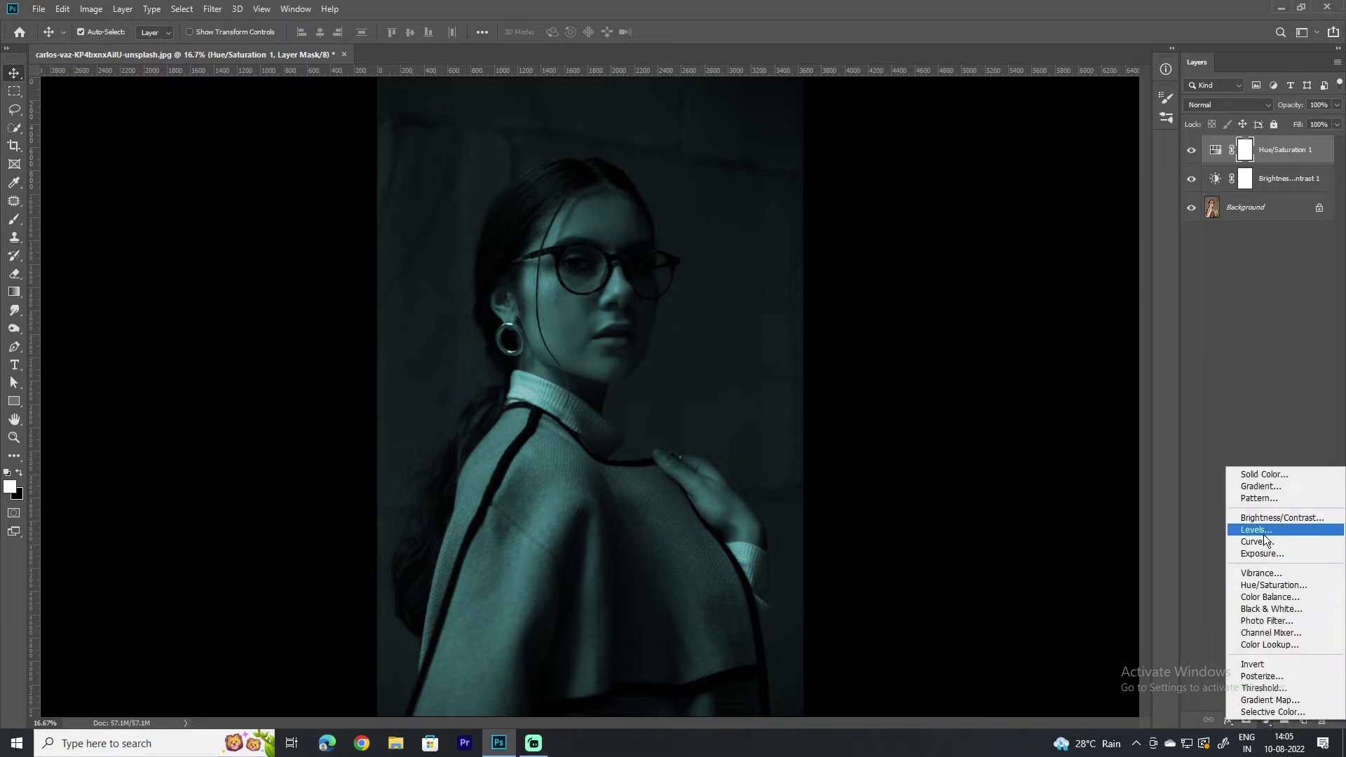
click(1255, 530)
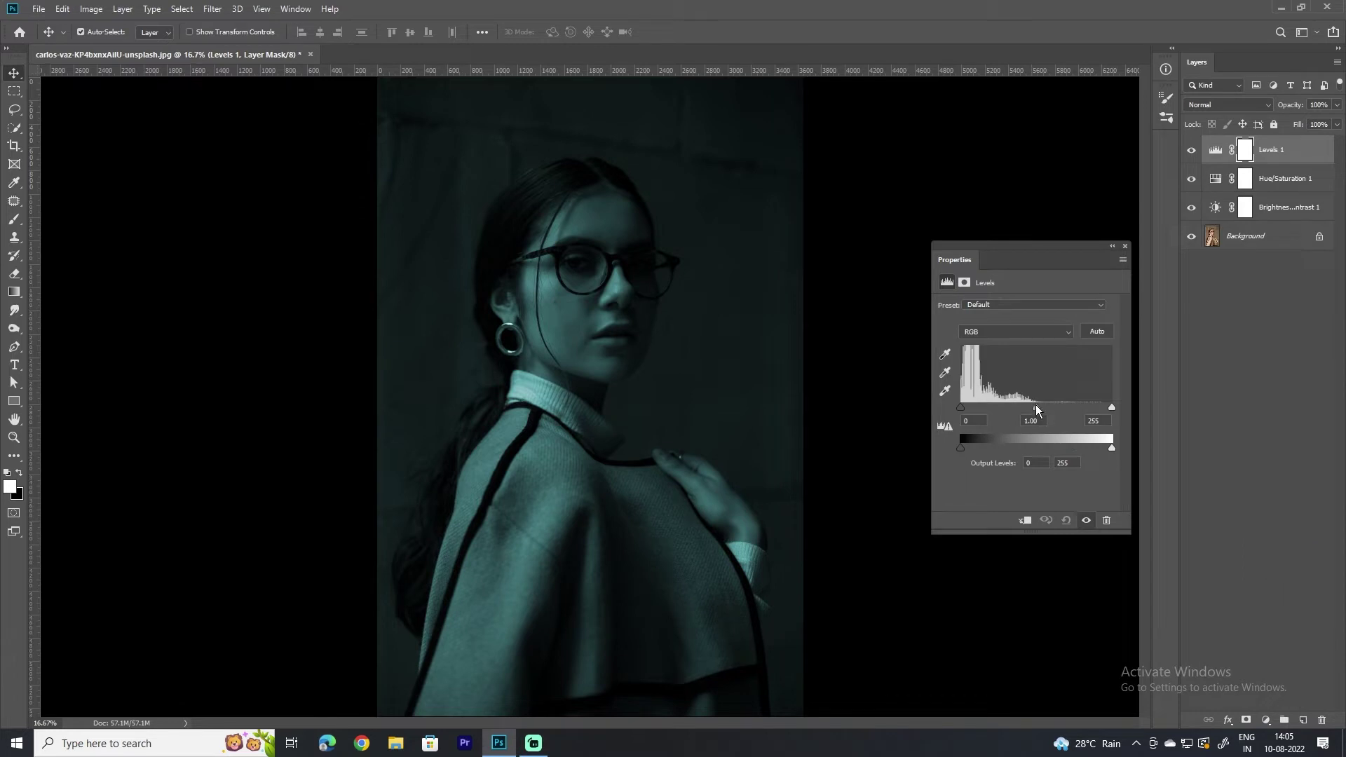
drag(1036, 408, 1051, 408)
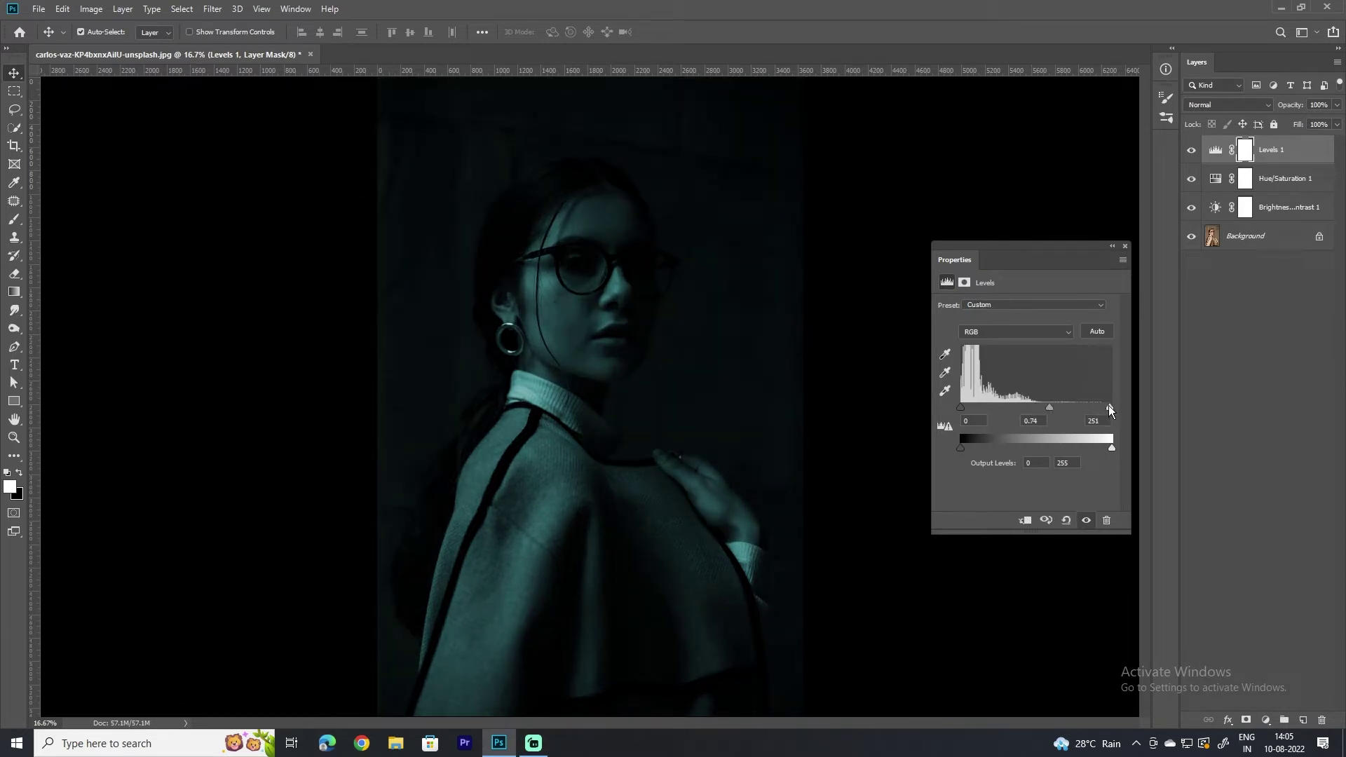
drag(1109, 407, 1098, 407)
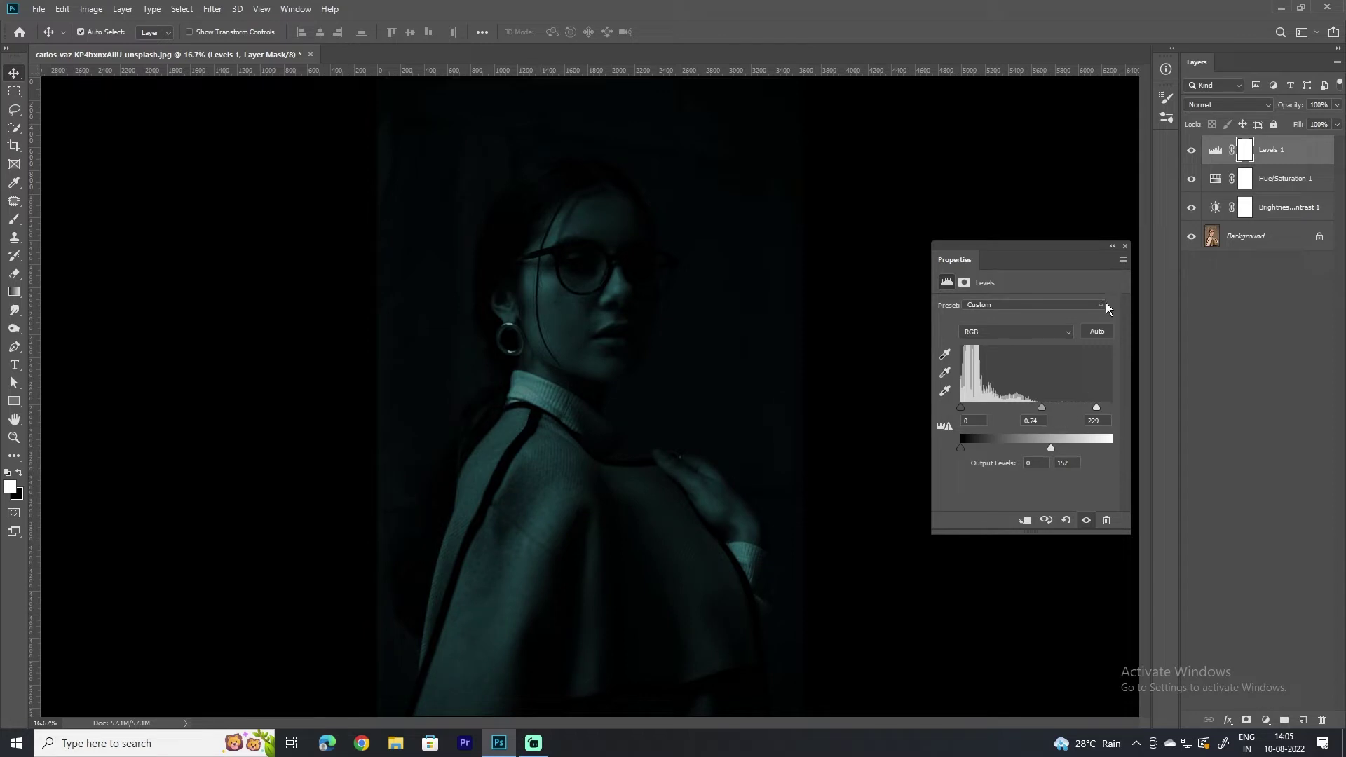
click(1126, 246)
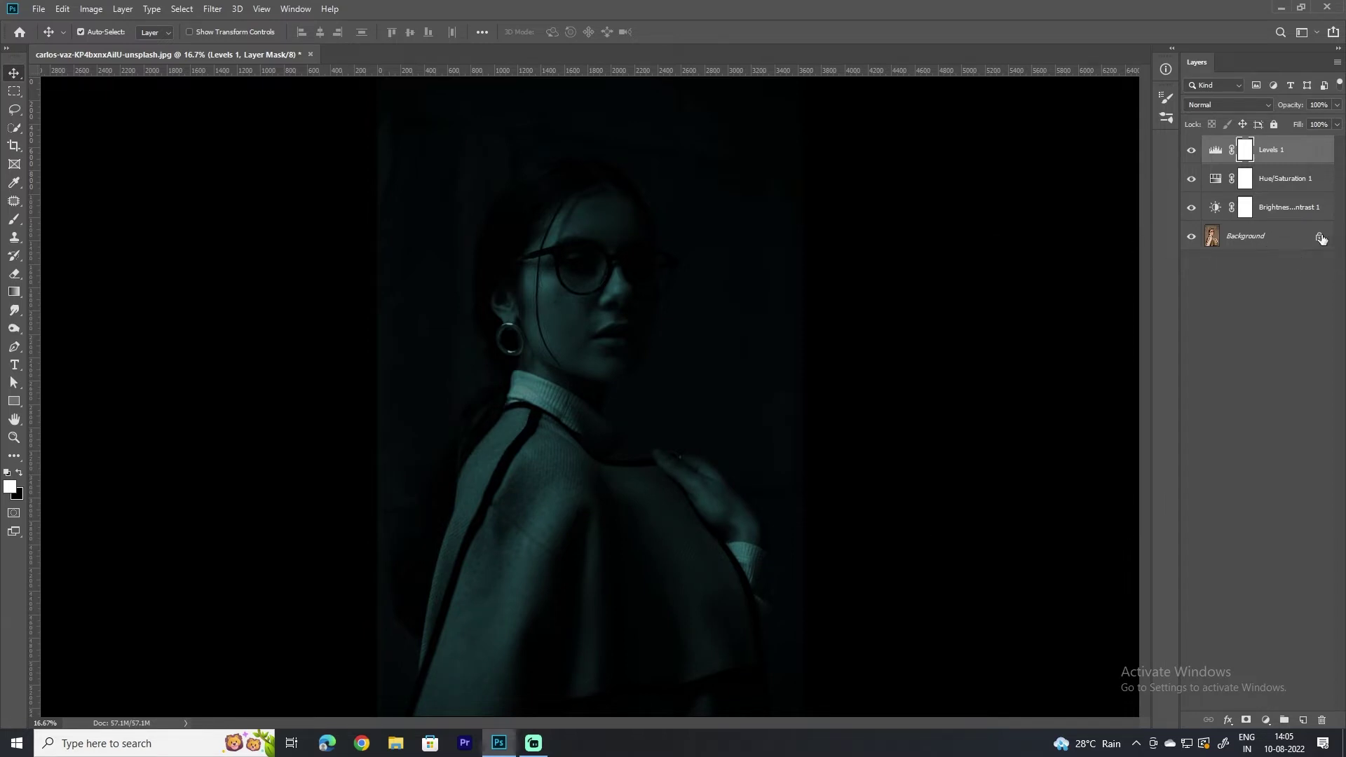
- Unlock the Background layer, duplicate it, and move Layer 0 copy above all adjustments
click(1320, 237)
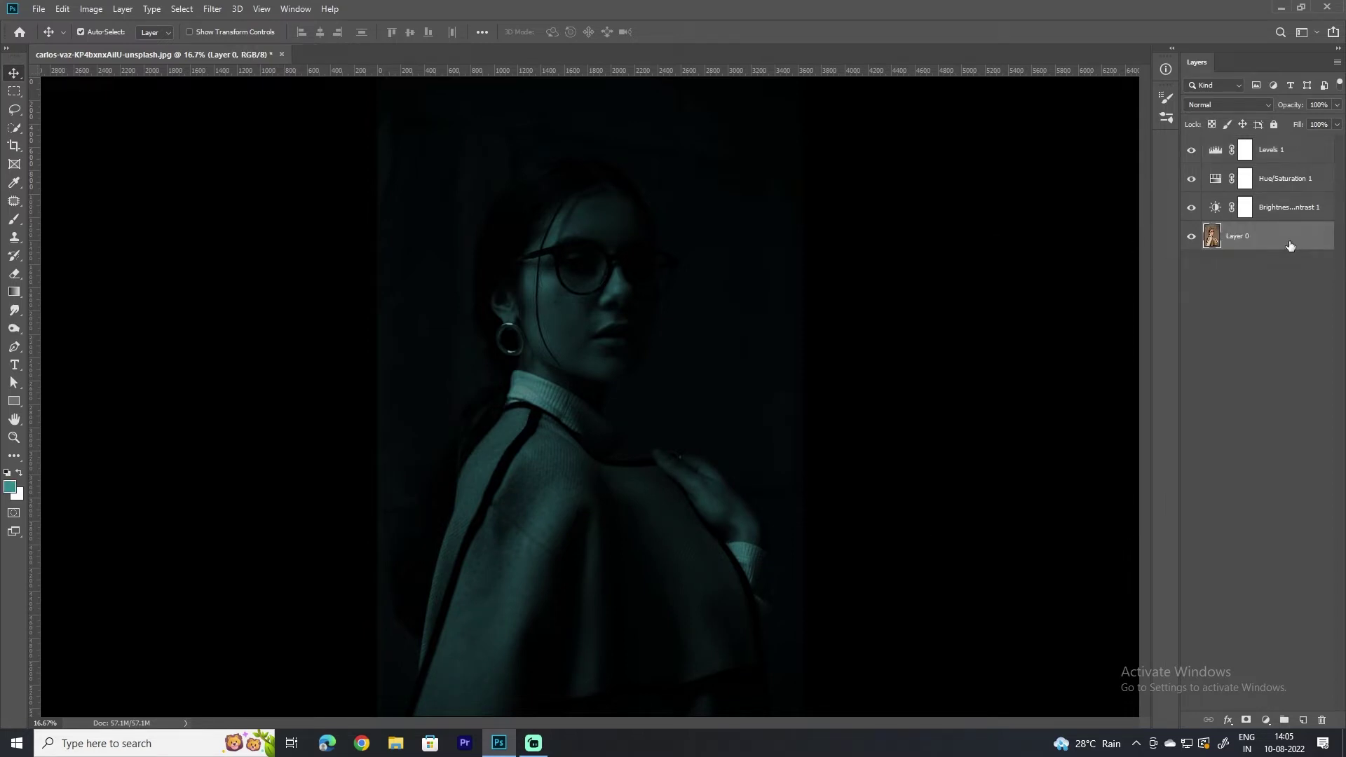
key(ctrl+j)
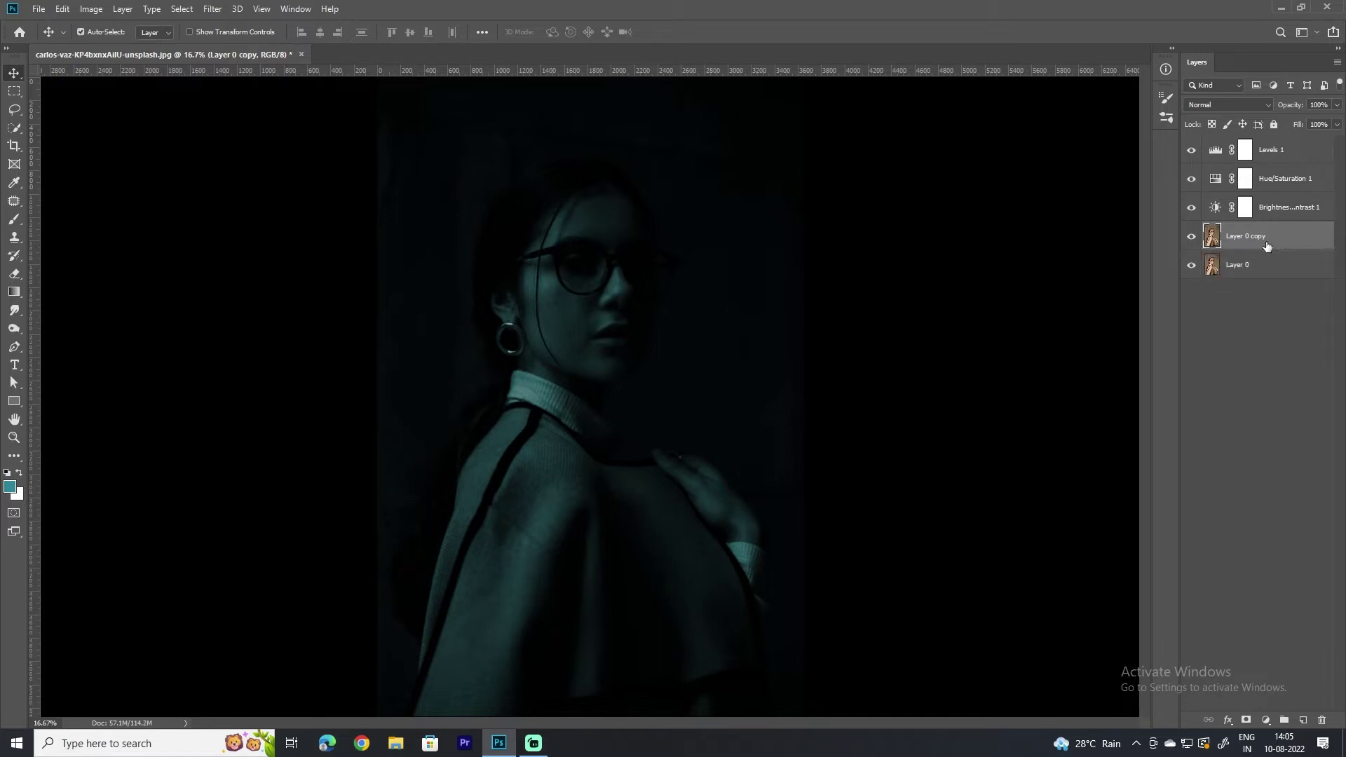
drag(1266, 238, 1256, 147)
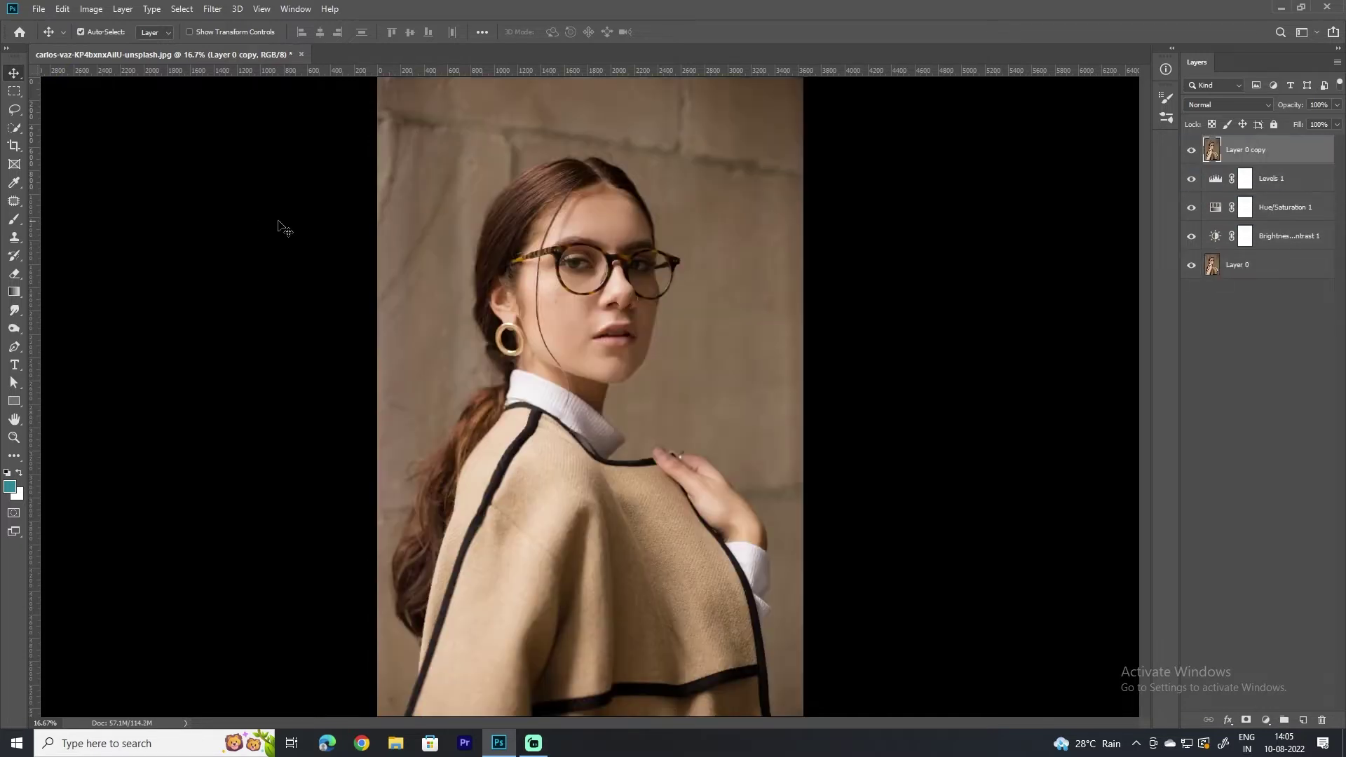
- Zoom in on the face and glasses
key(z)
mouse_move(575, 246)
mouse_down()
mouse_move(635, 410)
mouse_move(611, 438)
mouse_up()
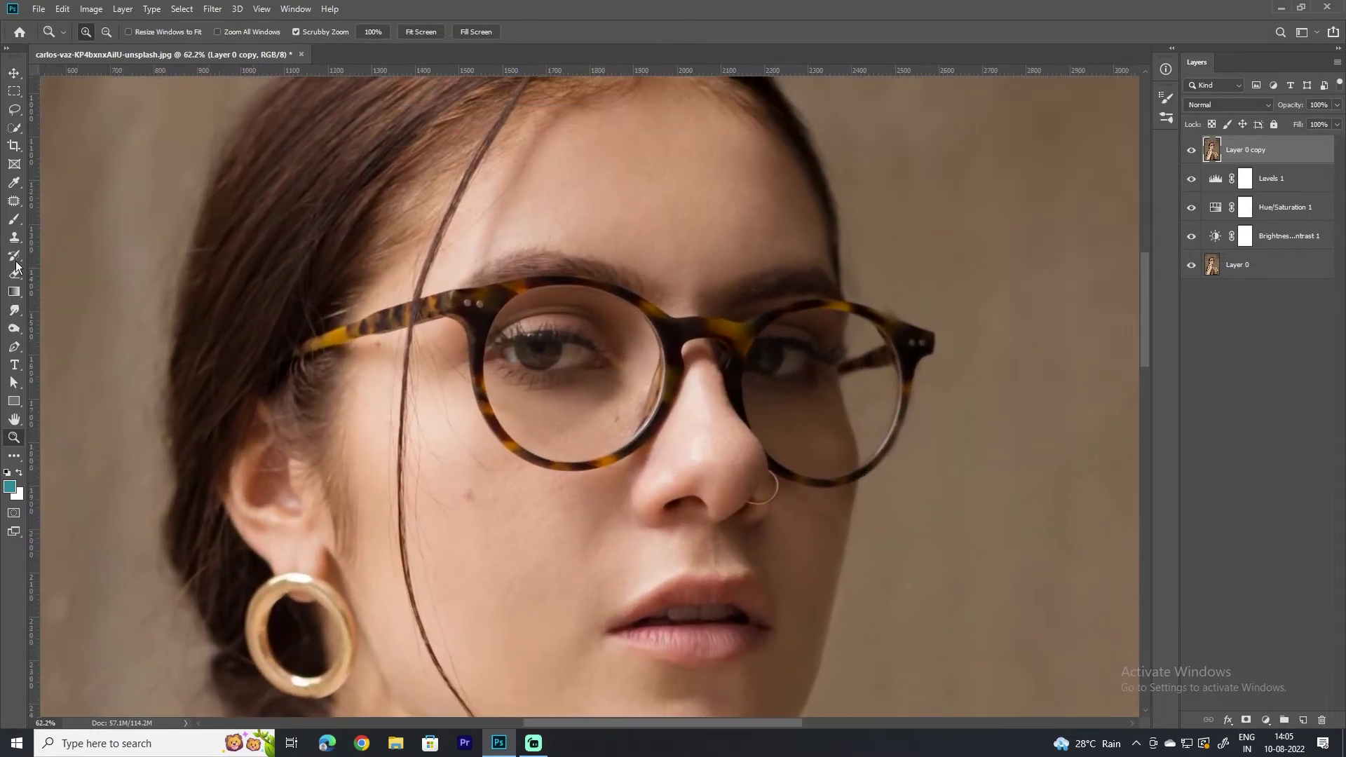
click(14, 347)
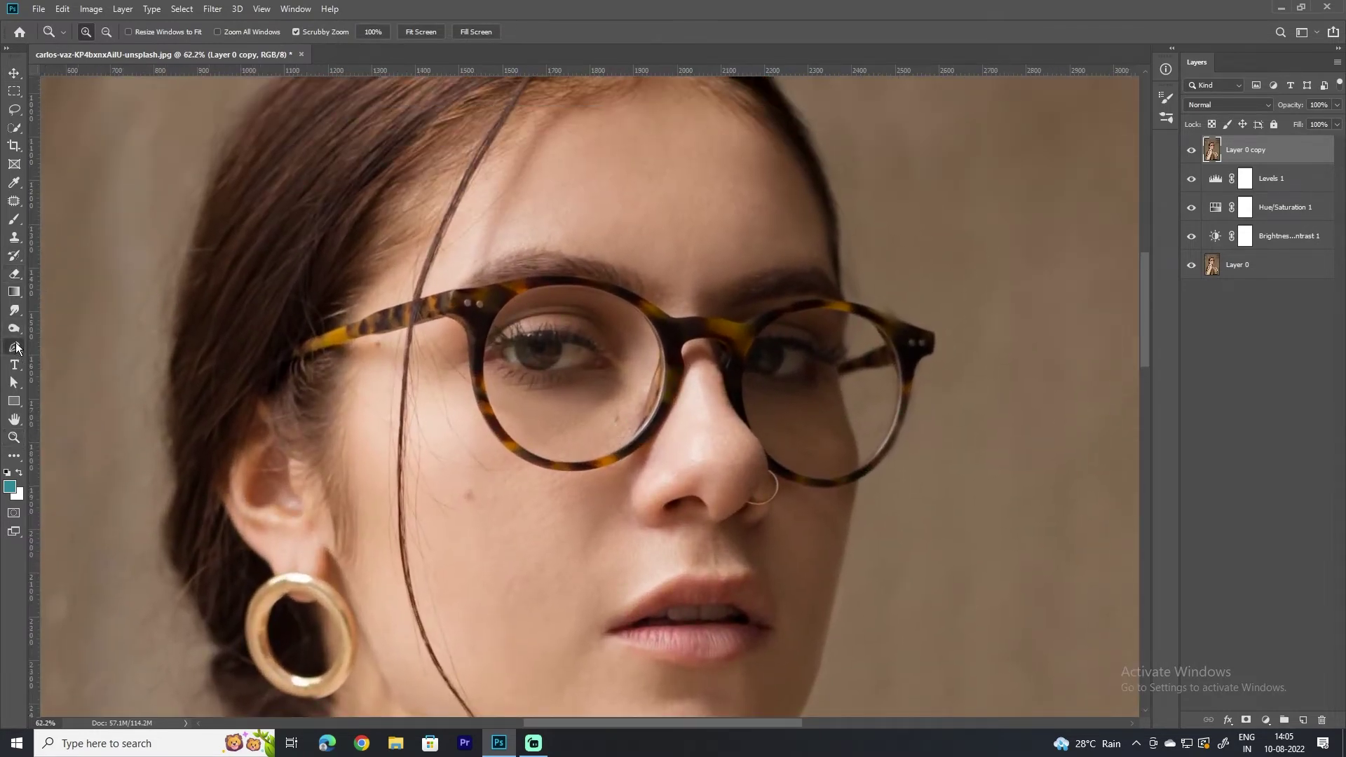
- Start the glasses path at the temple arm's end and trace the frame top to the nose bridge
click(295, 350)
drag(362, 320, 374, 322)
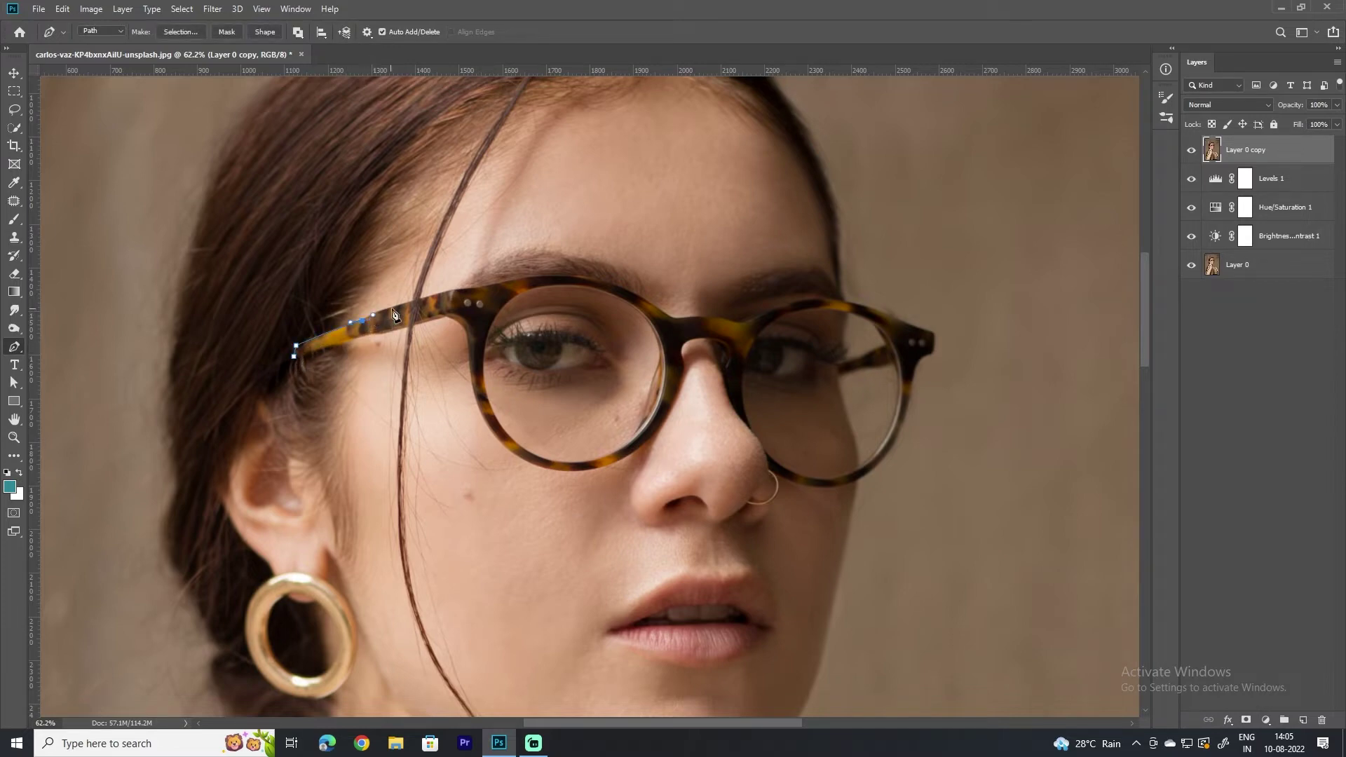
drag(447, 291, 536, 262)
scroll(420, 291, up, 5)
mouse_move(771, 267)
mouse_down()
mouse_move(514, 342)
mouse_move(683, 370)
mouse_move(612, 347)
mouse_up()
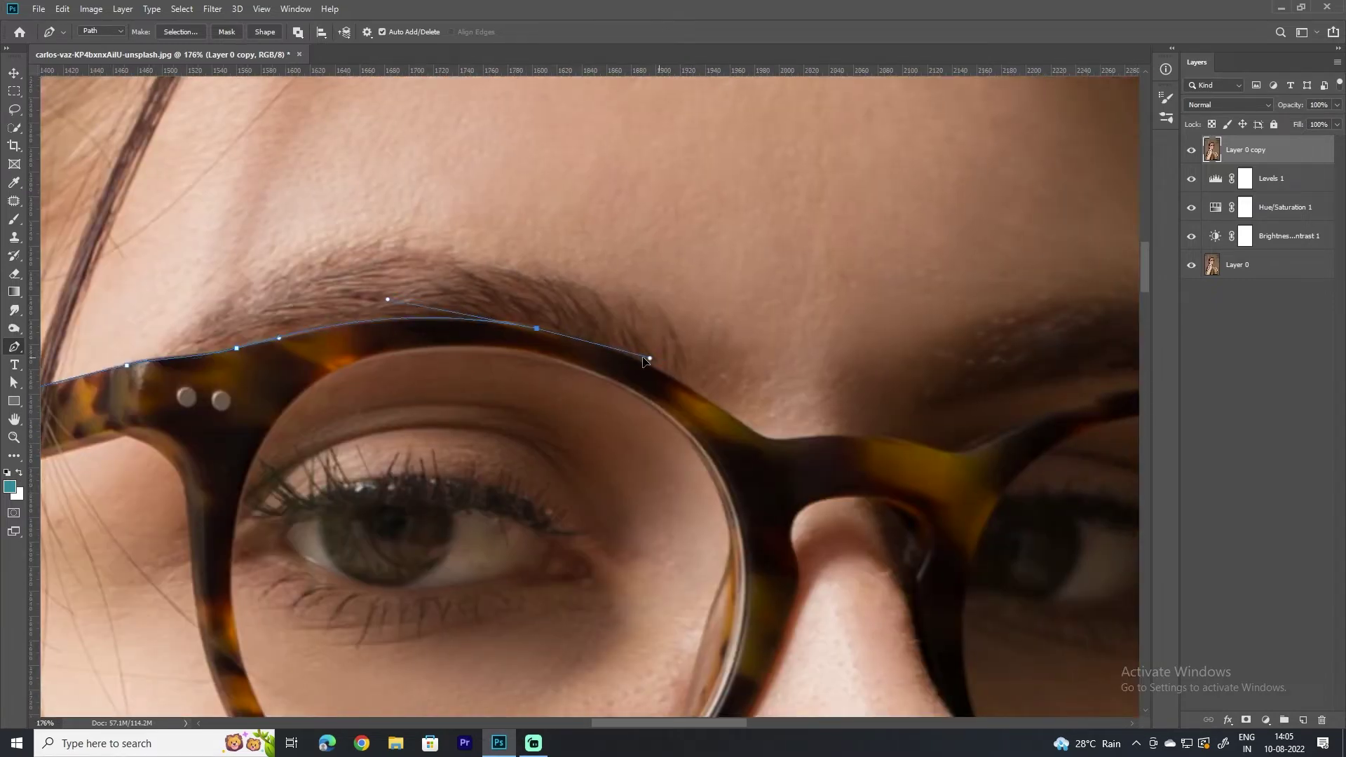
drag(656, 442, 401, 327)
mouse_move(511, 324)
mouse_down()
mouse_move(585, 381)
mouse_move(536, 331)
mouse_move(399, 390)
mouse_up()
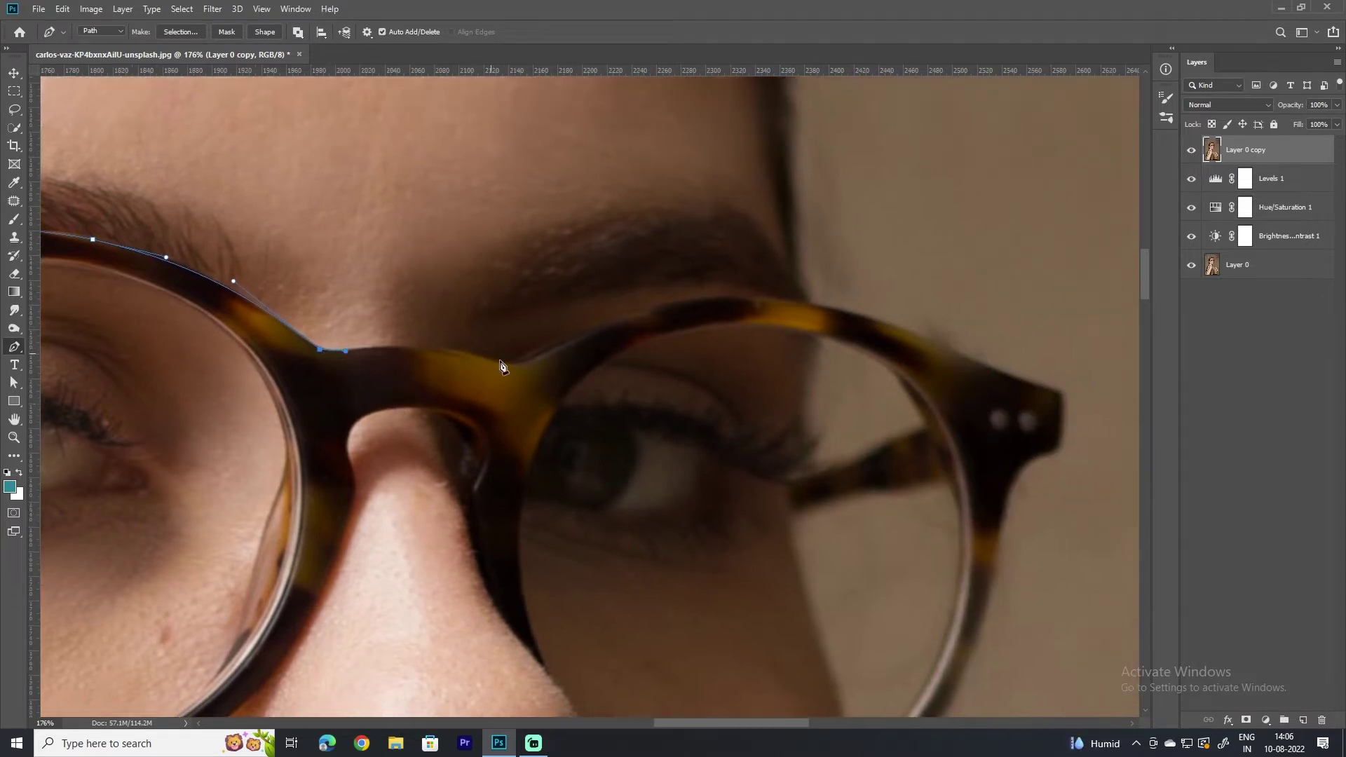
- Continue the outline across the next lens's top to the frame's outer tip
mouse_move(509, 366)
mouse_down()
mouse_move(588, 405)
mouse_move(527, 357)
mouse_up()
drag(659, 357, 482, 410)
drag(522, 360, 582, 357)
mouse_move(787, 422)
mouse_down()
mouse_move(531, 390)
mouse_move(638, 443)
mouse_up()
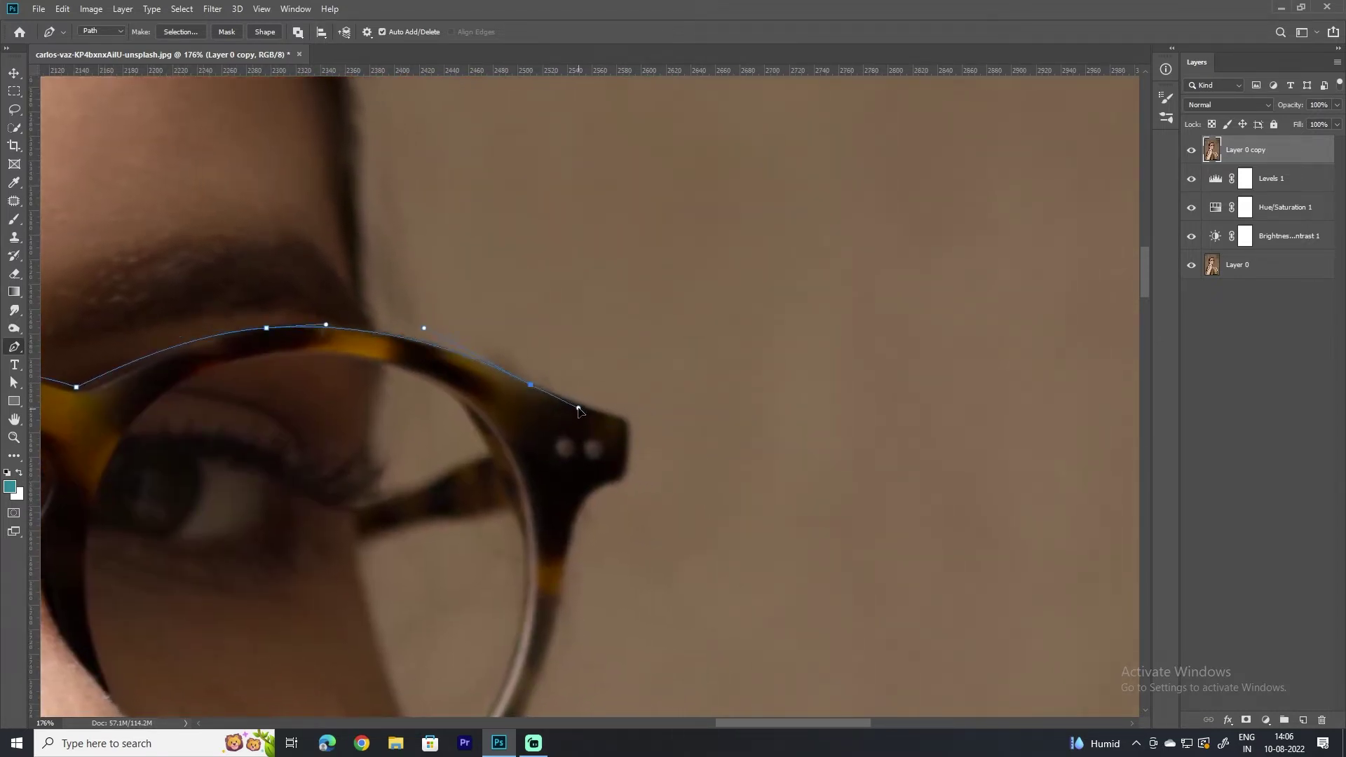
click(625, 423)
mouse_move(624, 479)
mouse_down()
mouse_move(614, 504)
mouse_move(604, 483)
mouse_up()
mouse_move(578, 640)
mouse_down()
mouse_move(624, 517)
mouse_move(744, 330)
mouse_up()
- Trace the outer rim down and along that lens's bottom back toward the nose
drag(633, 495, 691, 452)
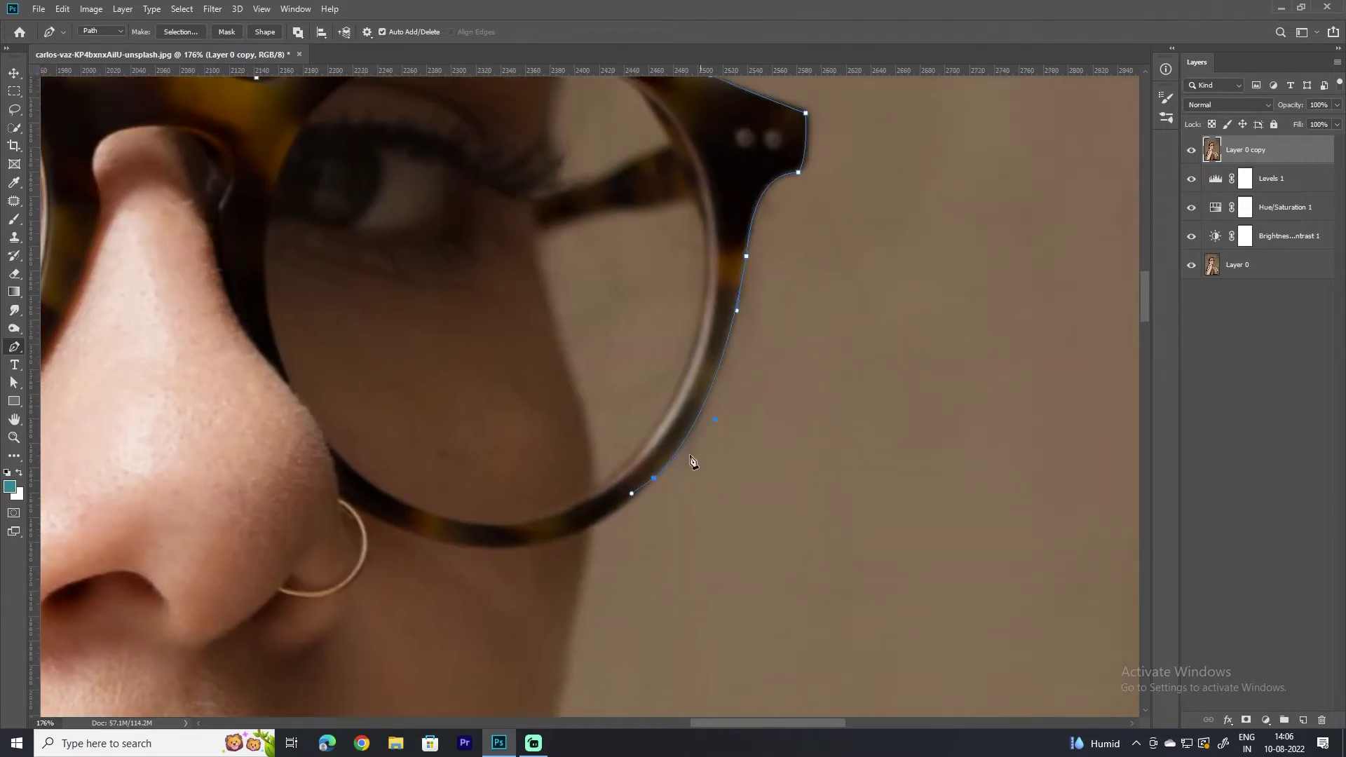
mouse_move(632, 496)
mouse_down()
mouse_move(724, 403)
mouse_move(813, 447)
mouse_up()
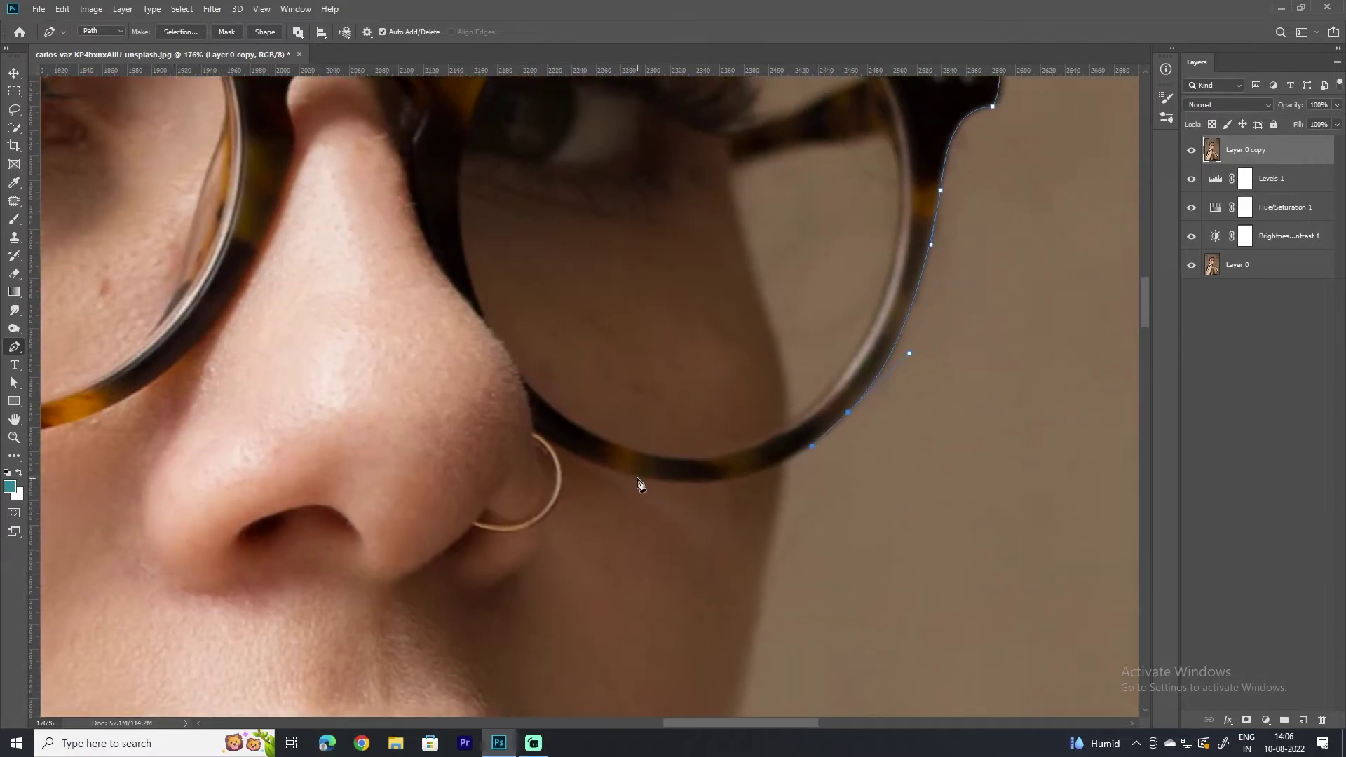
drag(636, 475, 581, 474)
drag(692, 477, 759, 510)
drag(581, 473, 605, 465)
mouse_move(534, 436)
mouse_down()
mouse_move(641, 504)
mouse_move(638, 475)
mouse_move(671, 518)
mouse_up()
mouse_move(629, 437)
mouse_down()
mouse_move(597, 416)
mouse_move(646, 496)
mouse_up()
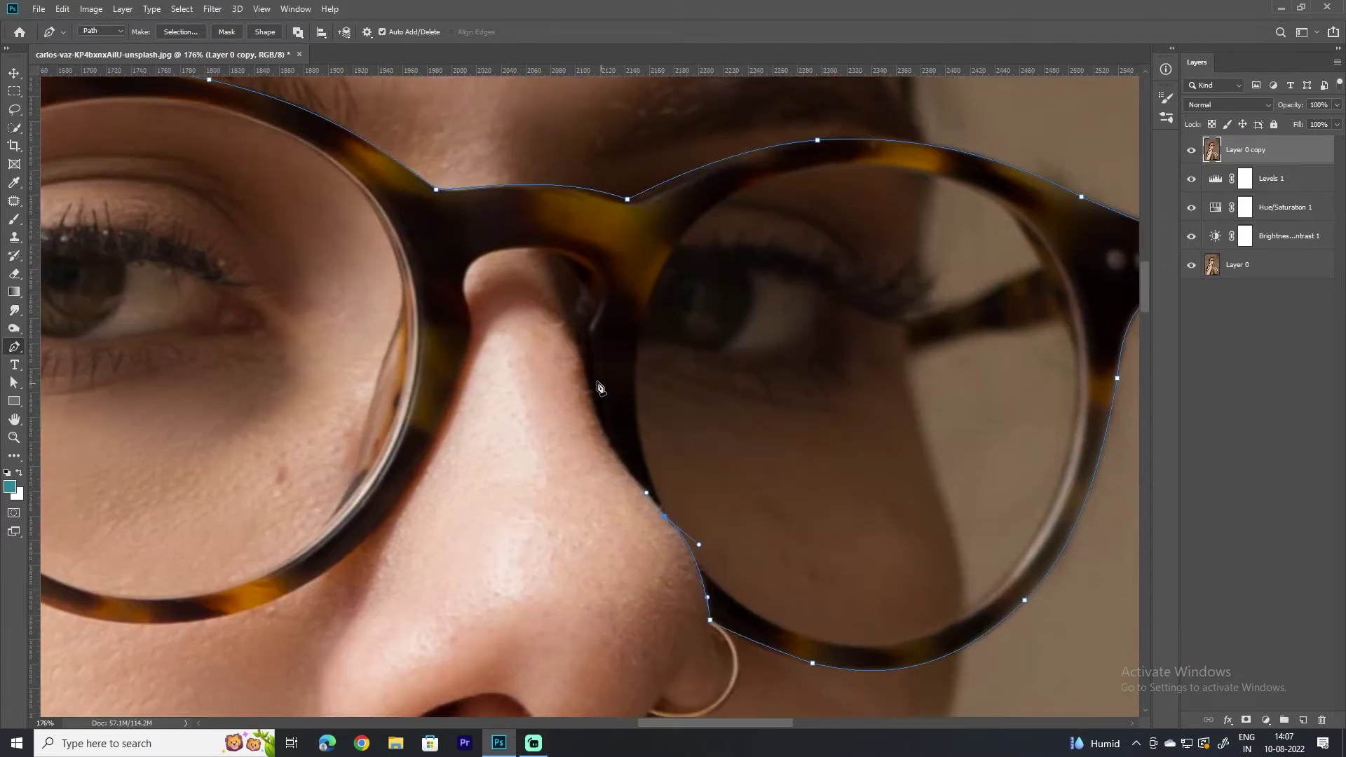
- Carry the path over the nose bridge and around the left lens's outer rim
mouse_move(585, 368)
mouse_down()
mouse_move(581, 283)
mouse_move(694, 386)
mouse_move(582, 348)
mouse_move(669, 343)
mouse_up()
click(614, 398)
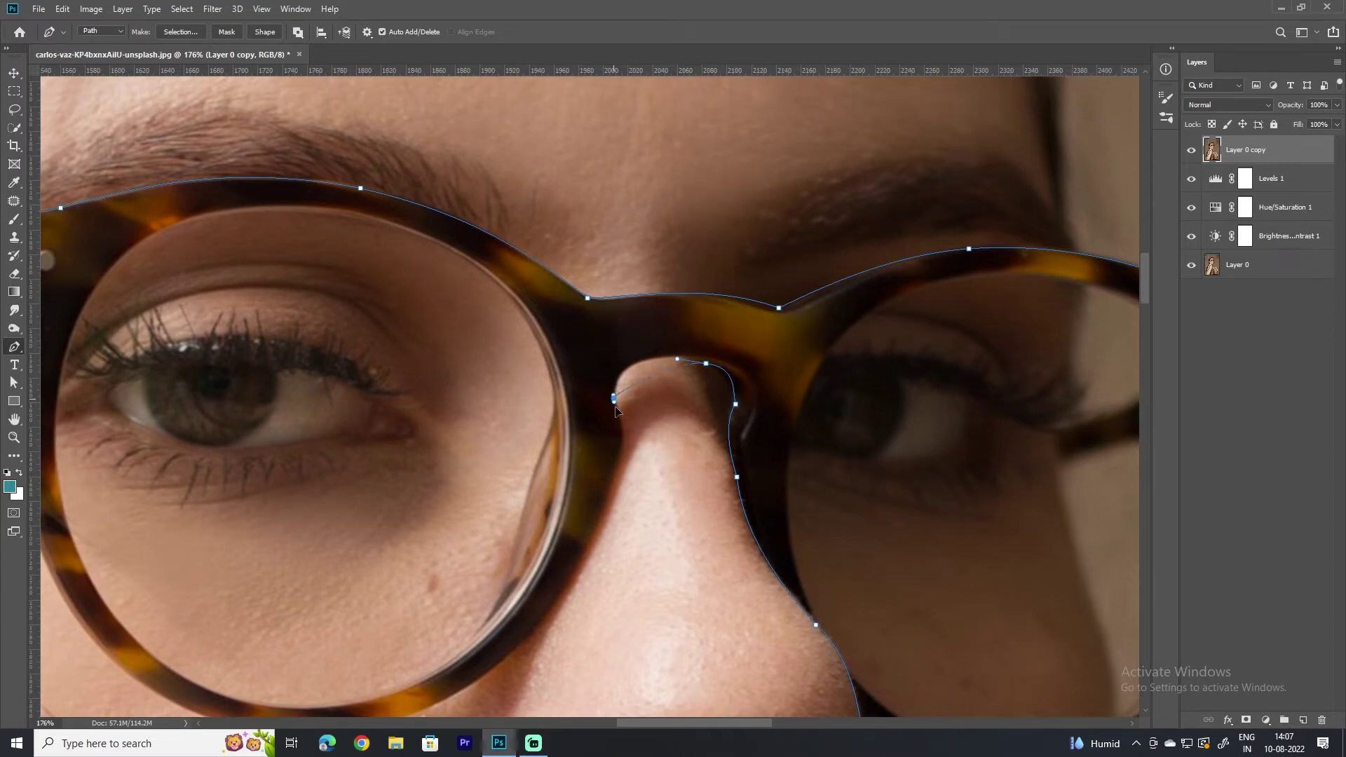
mouse_move(615, 410)
mouse_down()
mouse_move(625, 251)
mouse_move(626, 306)
mouse_move(681, 238)
mouse_up()
mouse_move(602, 367)
mouse_down()
mouse_move(576, 388)
mouse_move(659, 263)
mouse_move(787, 340)
mouse_up()
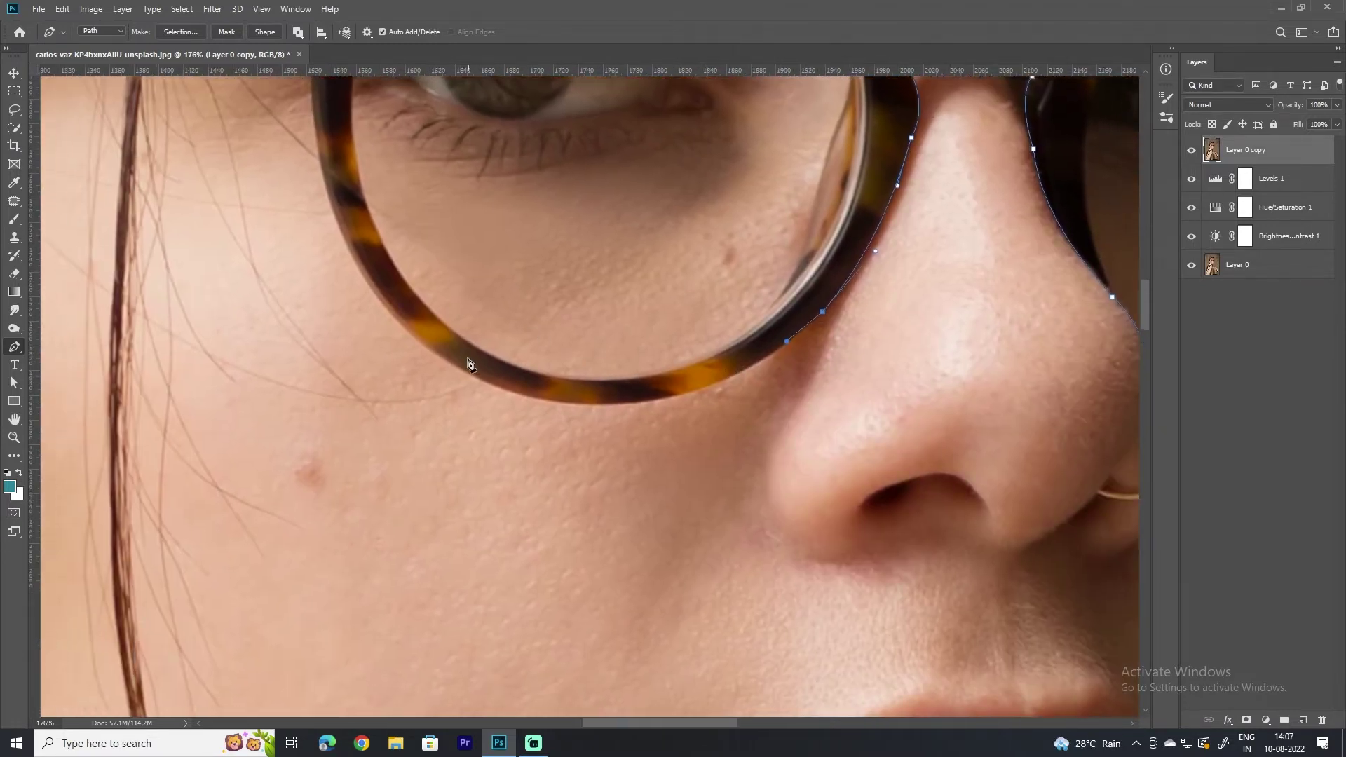
drag(464, 370, 429, 350)
drag(499, 396, 533, 417)
mouse_move(474, 335)
mouse_down()
mouse_move(529, 450)
mouse_move(540, 563)
mouse_up()
mouse_move(429, 284)
mouse_down()
mouse_move(432, 499)
mouse_move(431, 487)
mouse_up()
- Finish the outline along the temple arm and set the path operation to subtract
click(422, 252)
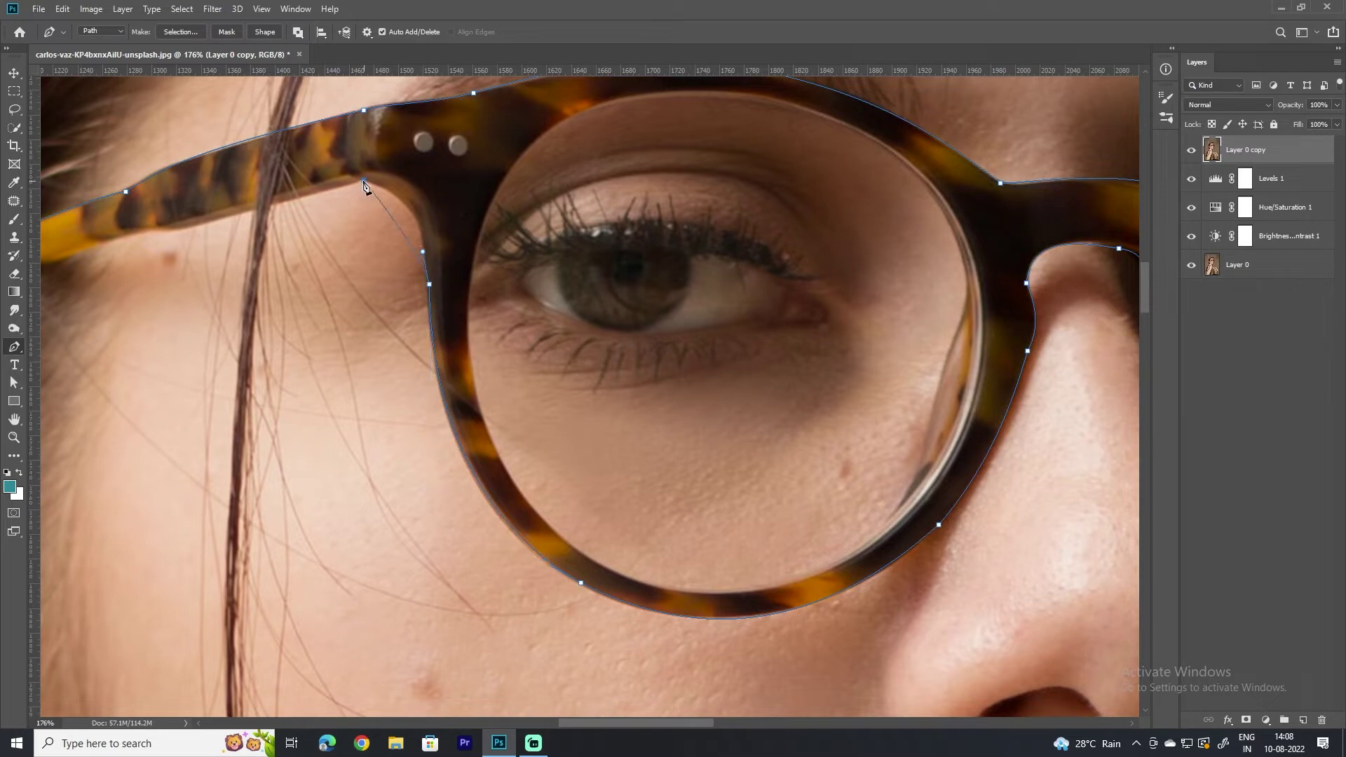
mouse_move(364, 181)
mouse_down()
mouse_move(347, 178)
mouse_move(703, 237)
mouse_up()
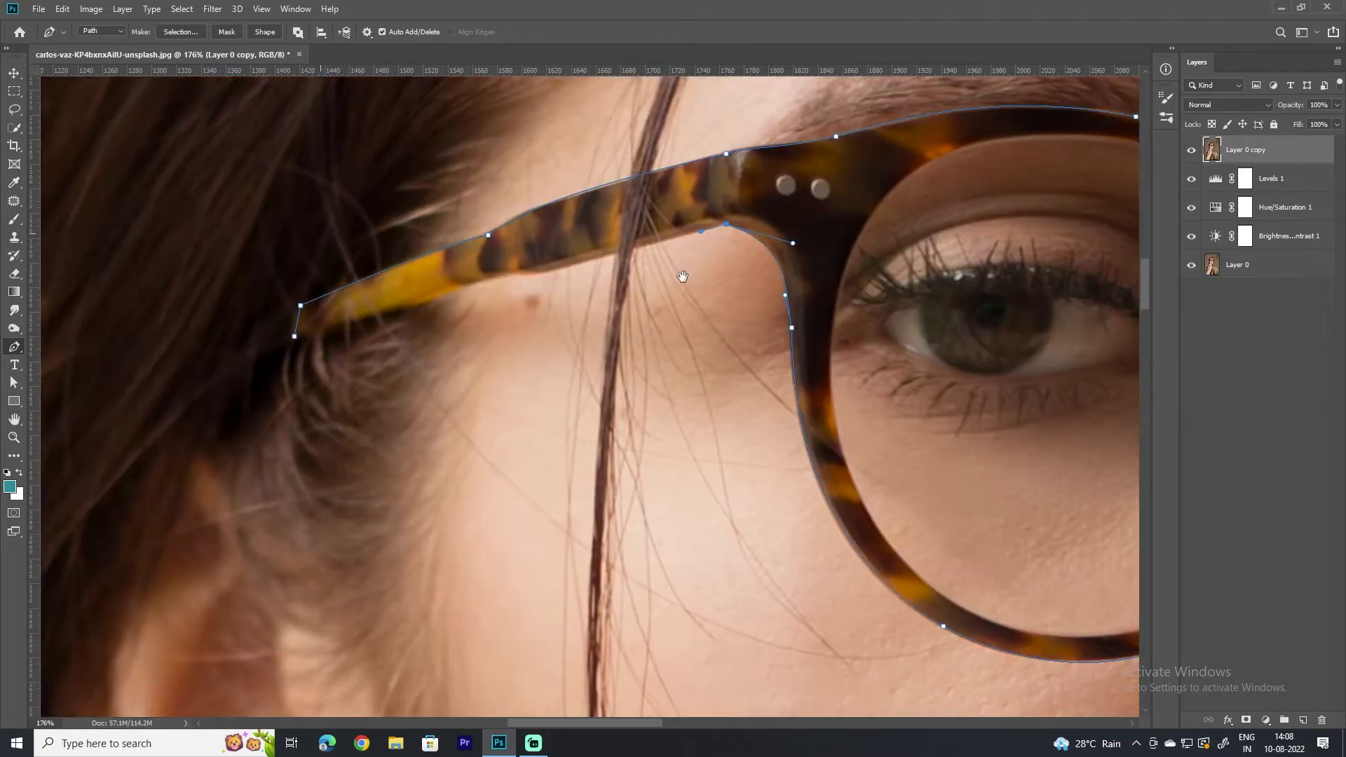
mouse_move(544, 273)
mouse_down()
mouse_move(513, 278)
mouse_move(674, 271)
mouse_up()
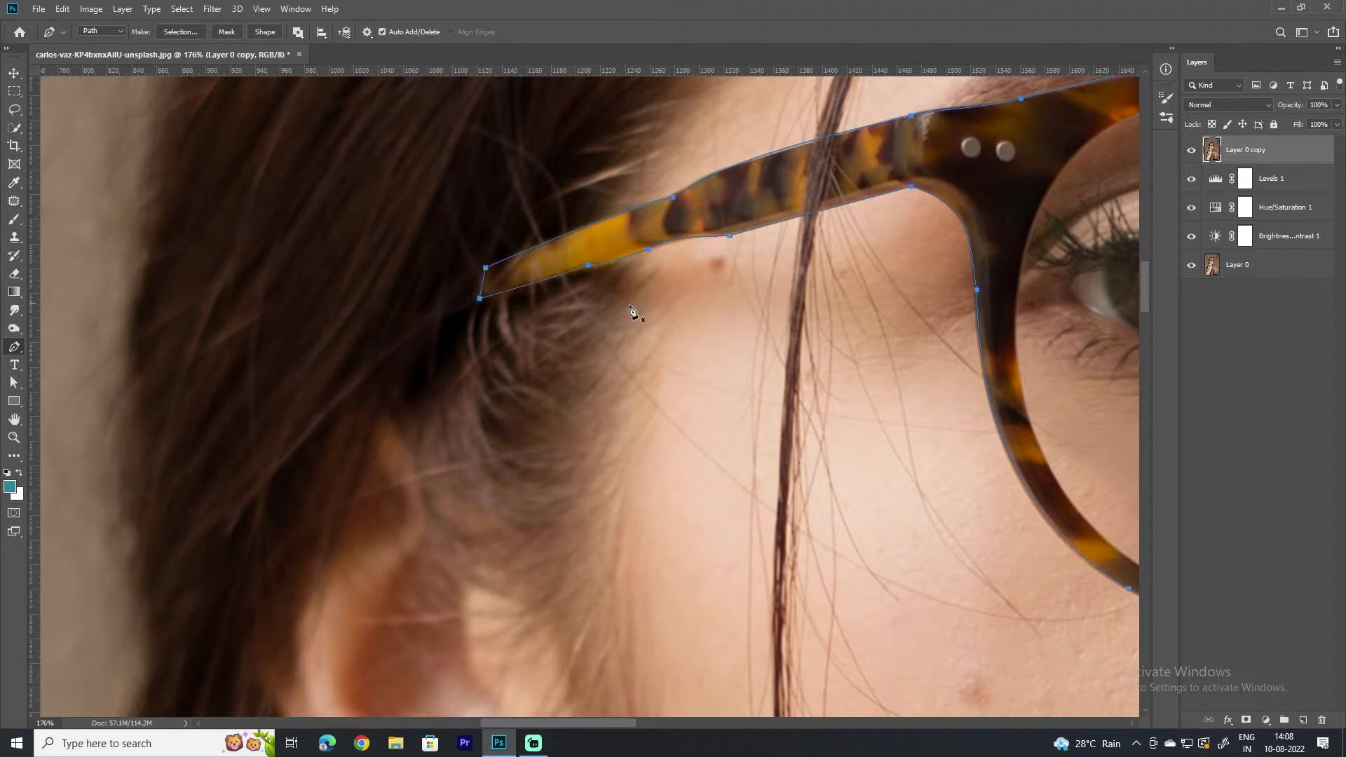
click(298, 31)
click(336, 103)
- Trace the left lens's inner edge across the top and down the rim
drag(1103, 136, 430, 254)
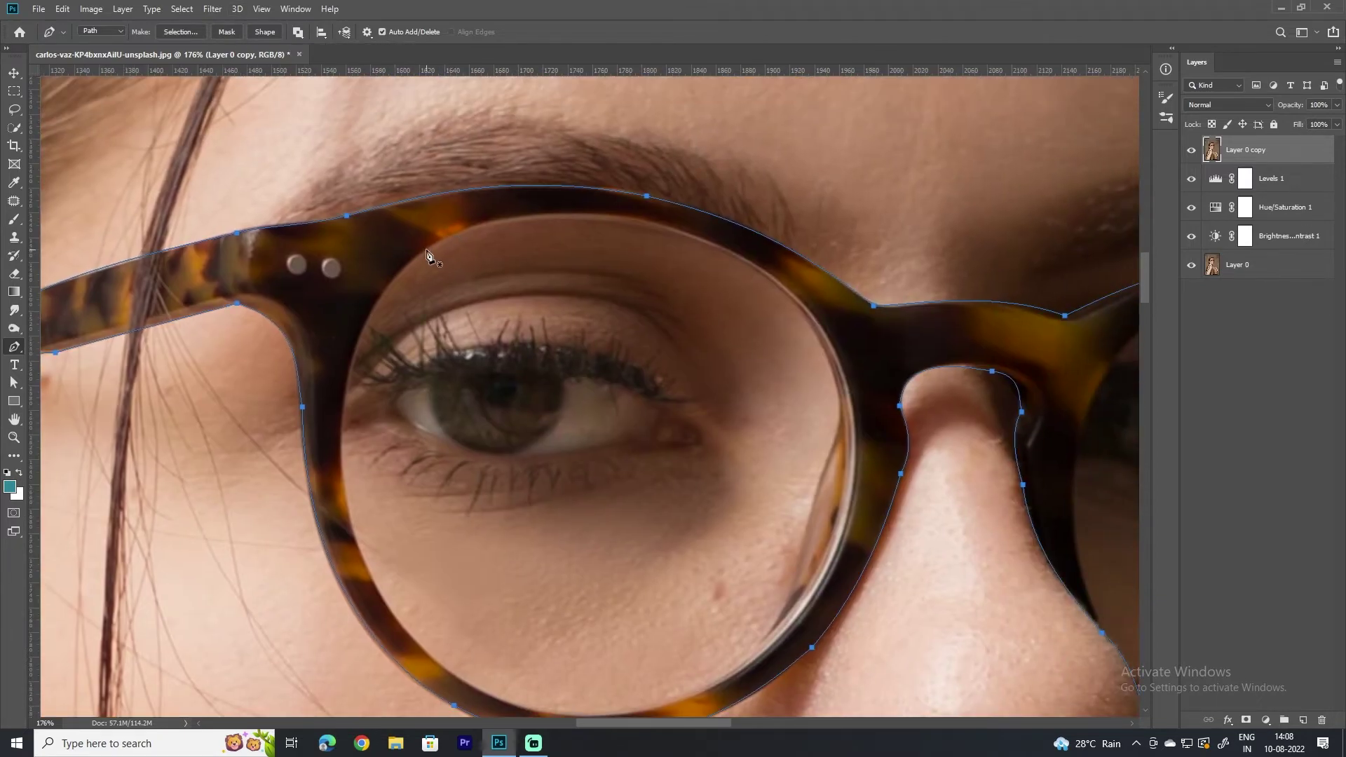
click(427, 249)
mouse_move(640, 221)
mouse_down()
mouse_move(680, 251)
mouse_move(685, 237)
mouse_up()
mouse_move(828, 354)
mouse_down()
mouse_move(626, 356)
mouse_move(663, 449)
mouse_move(637, 405)
mouse_move(656, 274)
mouse_up()
mouse_move(623, 443)
mouse_down()
mouse_move(655, 398)
mouse_move(720, 223)
mouse_up()
drag(645, 337, 819, 296)
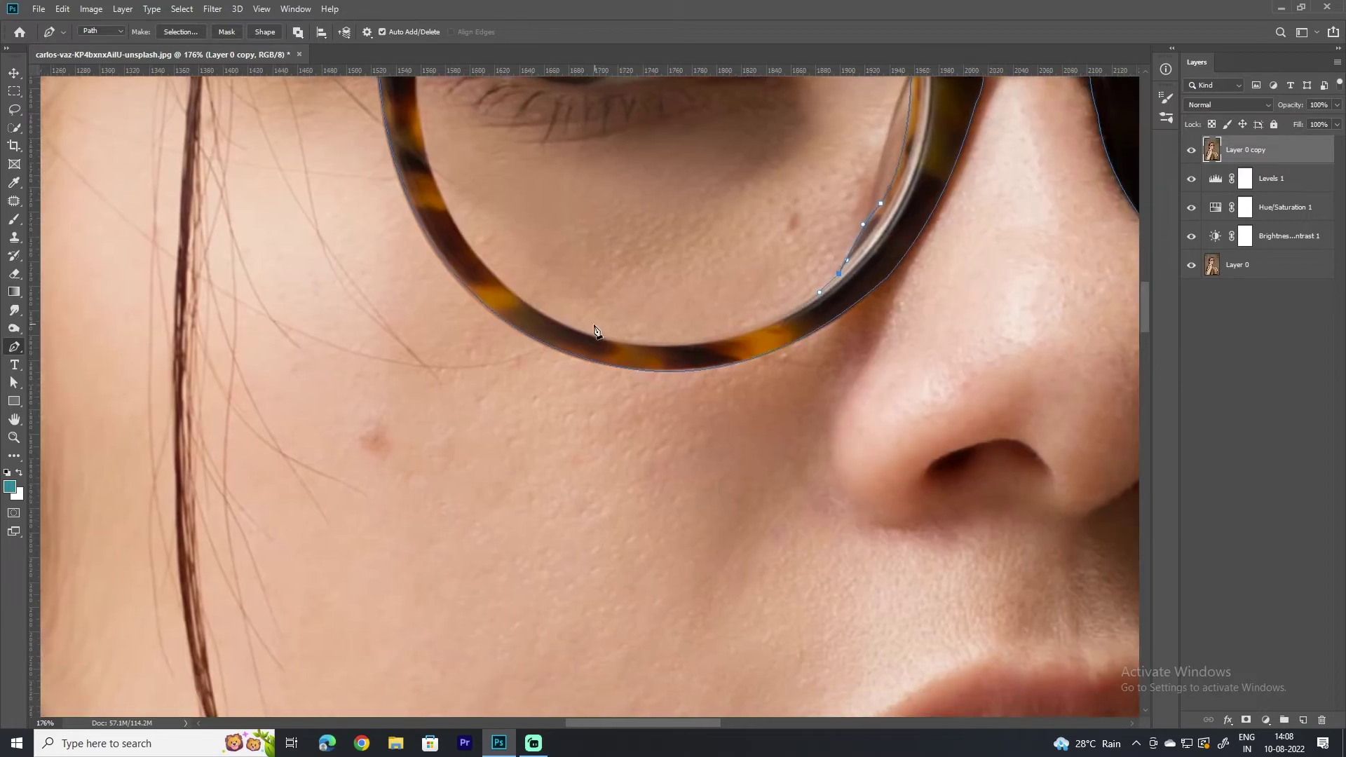
- Complete the left lens's lower and left inner rim, then begin tracing the right lens opening
drag(577, 330, 519, 300)
drag(633, 367, 739, 375)
mouse_move(536, 298)
mouse_down()
mouse_move(633, 429)
mouse_move(636, 524)
mouse_up()
click(621, 436)
drag(531, 263, 527, 238)
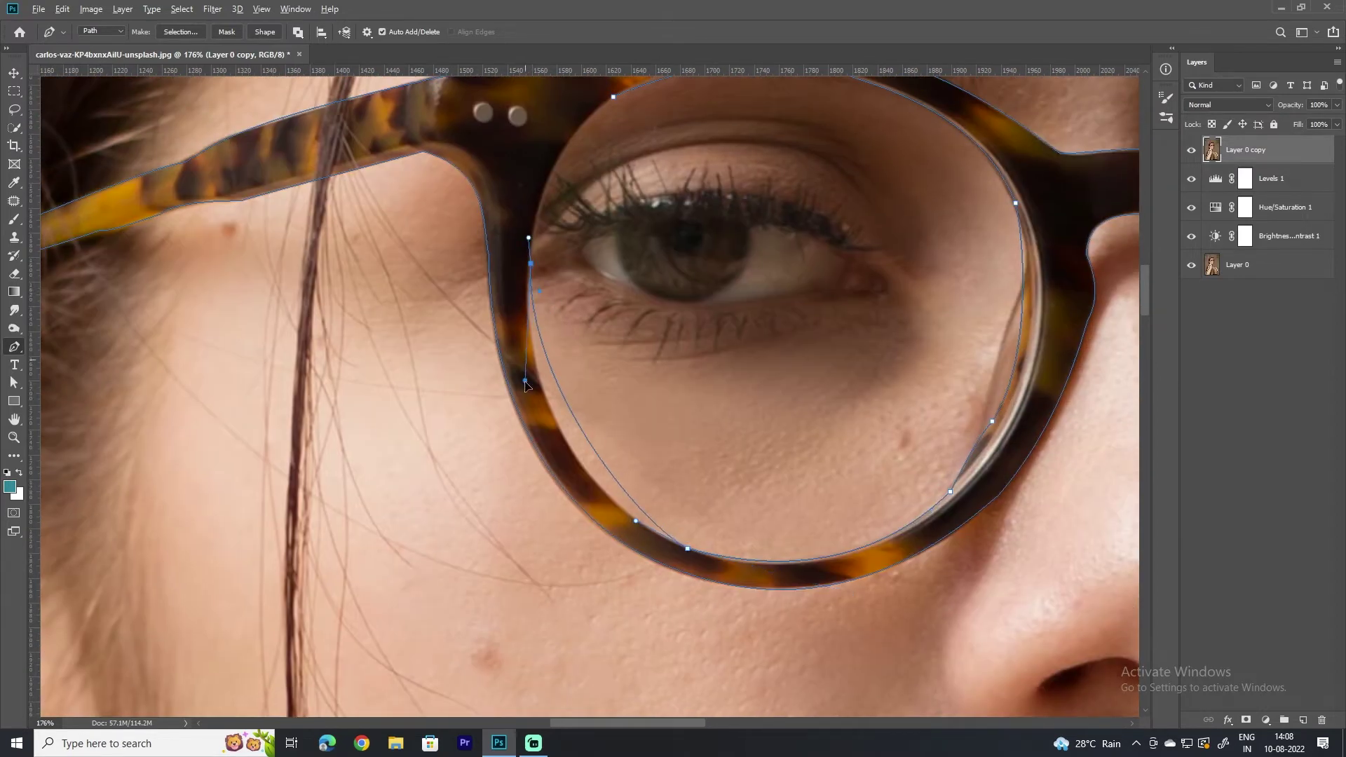
drag(507, 443, 514, 453)
drag(531, 241, 468, 359)
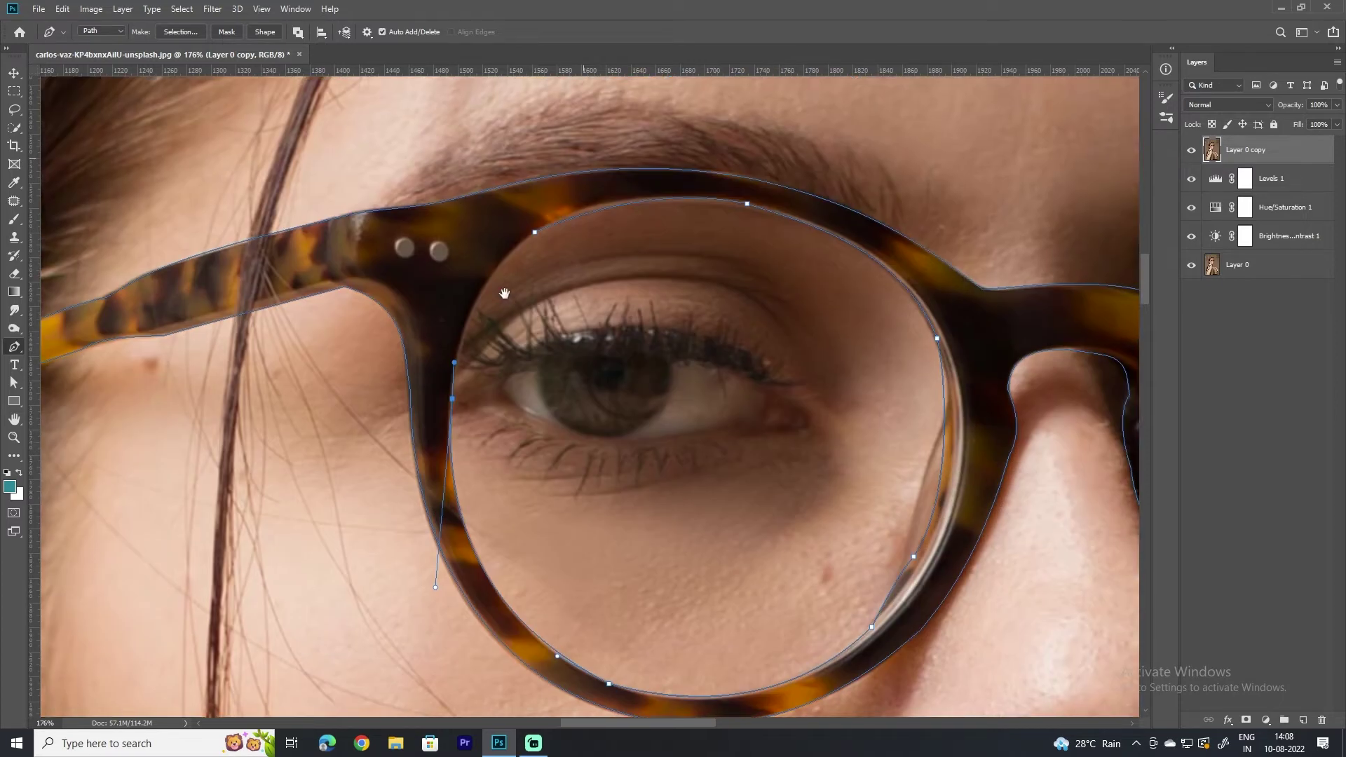
drag(982, 350, 168, 352)
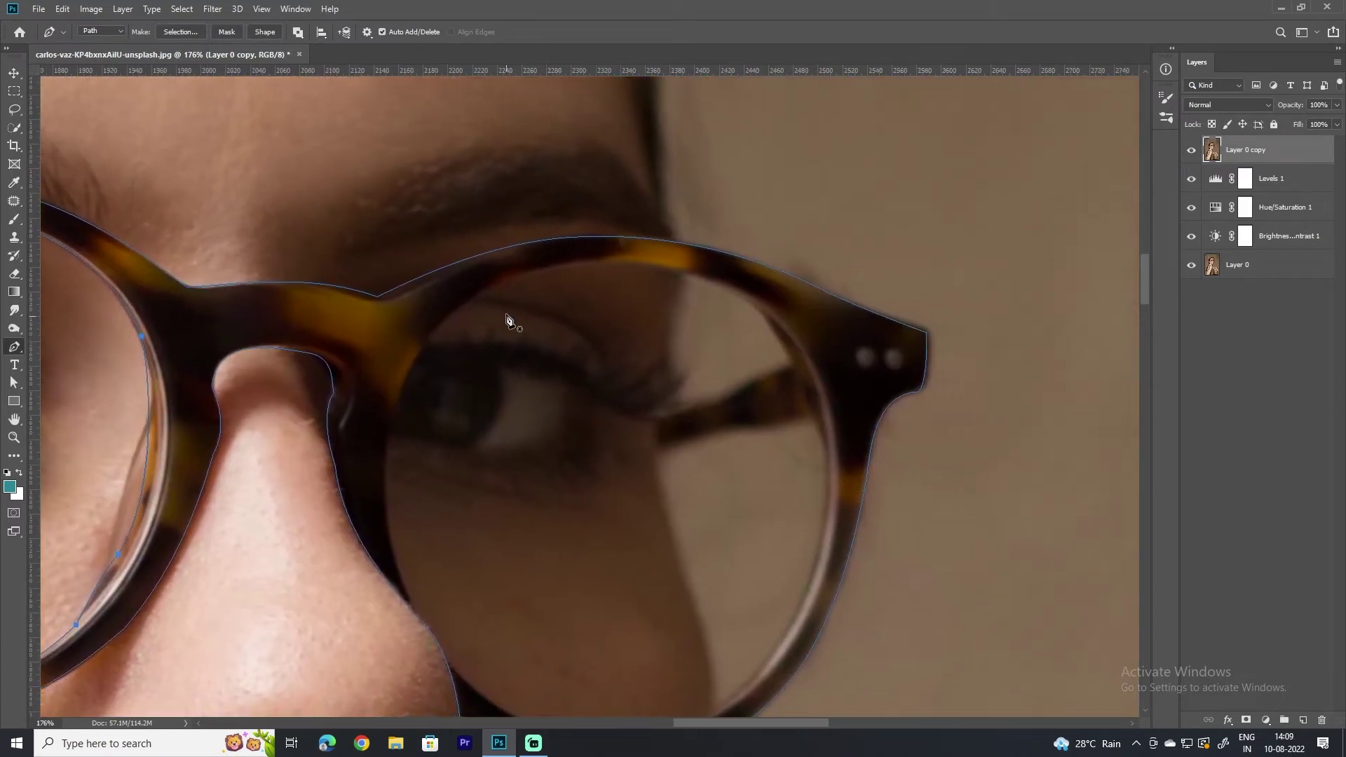
mouse_move(717, 284)
mouse_down()
mouse_move(815, 332)
mouse_move(790, 397)
mouse_move(694, 416)
mouse_move(750, 428)
mouse_move(793, 277)
mouse_up()
- Trace the right lens's inner rim, notching around the temple arm, down to the bottom
click(658, 423)
click(789, 425)
click(810, 422)
drag(765, 508, 790, 428)
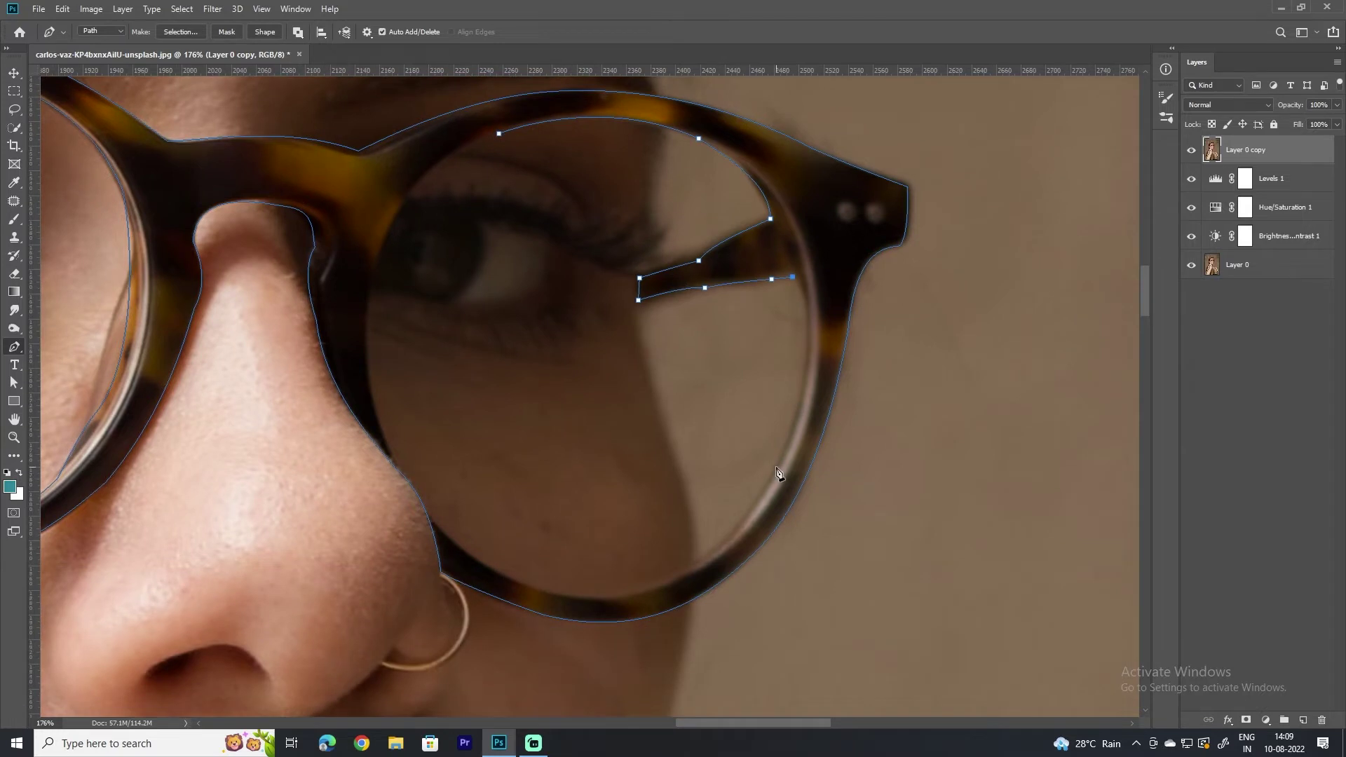
click(836, 344)
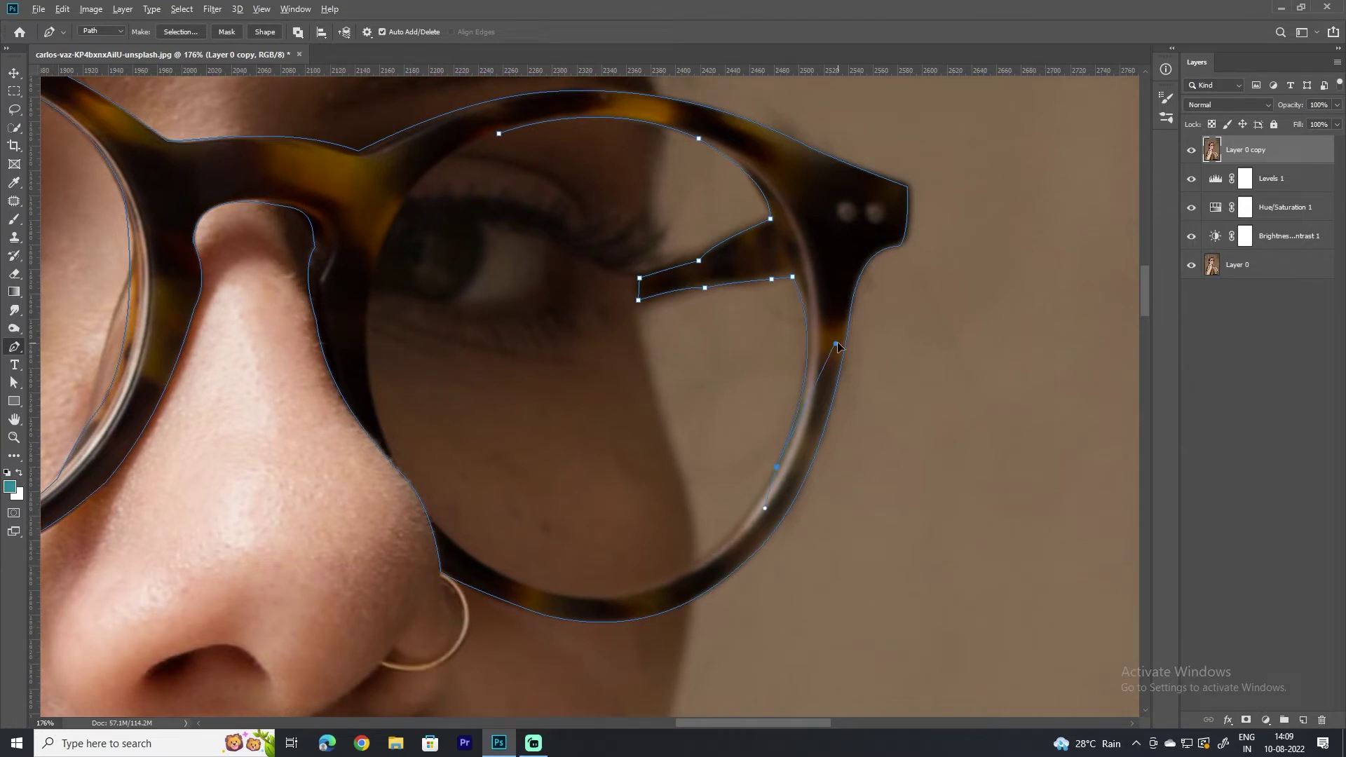
click(749, 506)
mouse_move(584, 596)
mouse_down()
mouse_move(716, 521)
mouse_move(654, 531)
mouse_up()
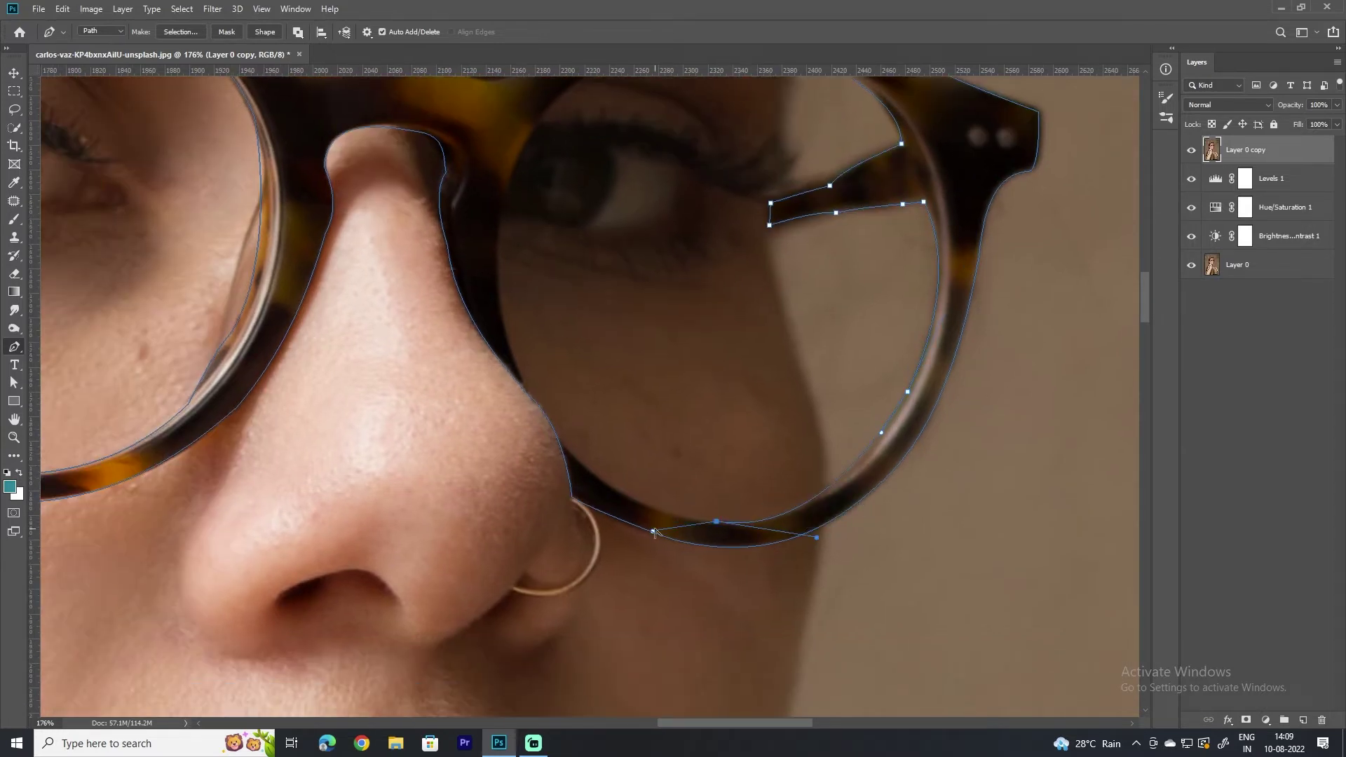
- Follow the nose-side inner rim upward and close the right lens path at its start
drag(539, 406, 609, 477)
click(609, 477)
click(632, 513)
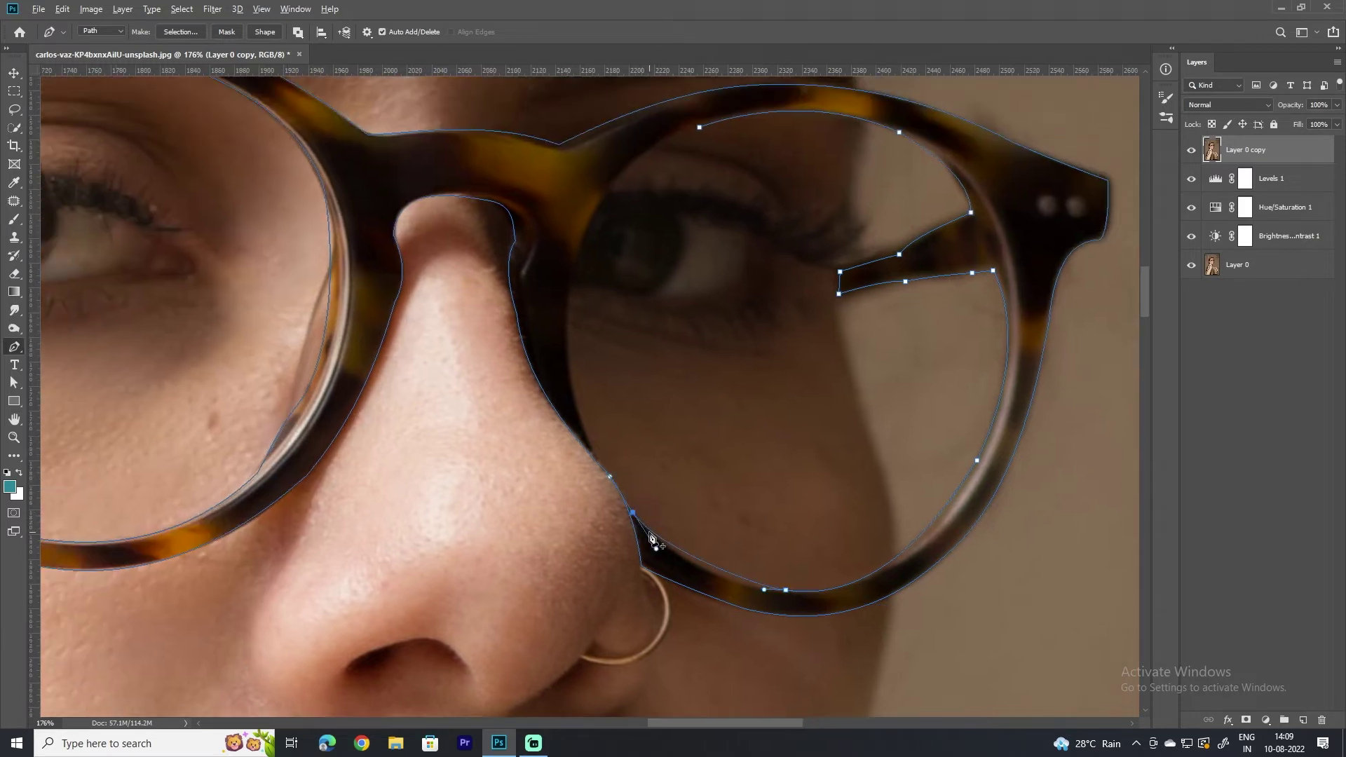
click(718, 597)
click(584, 449)
click(576, 401)
drag(571, 366, 545, 467)
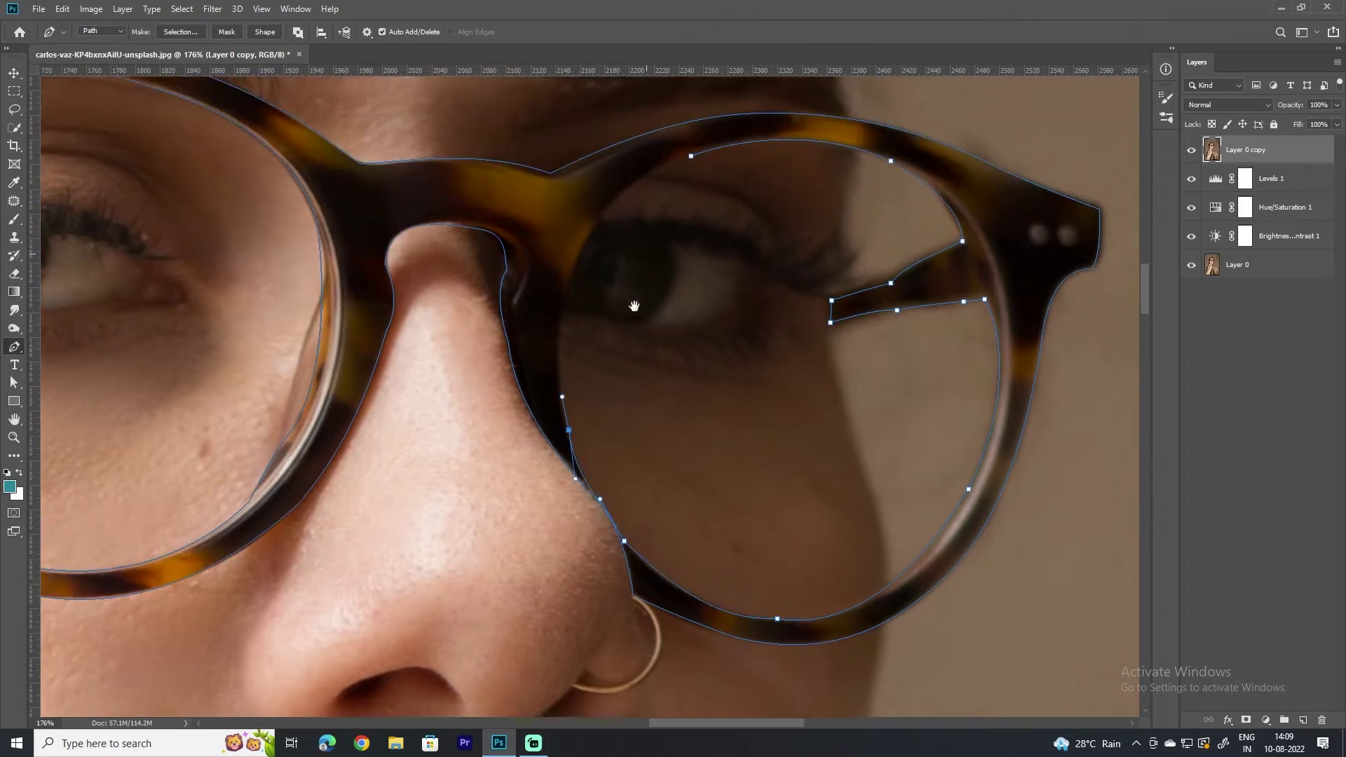
drag(570, 311, 544, 363)
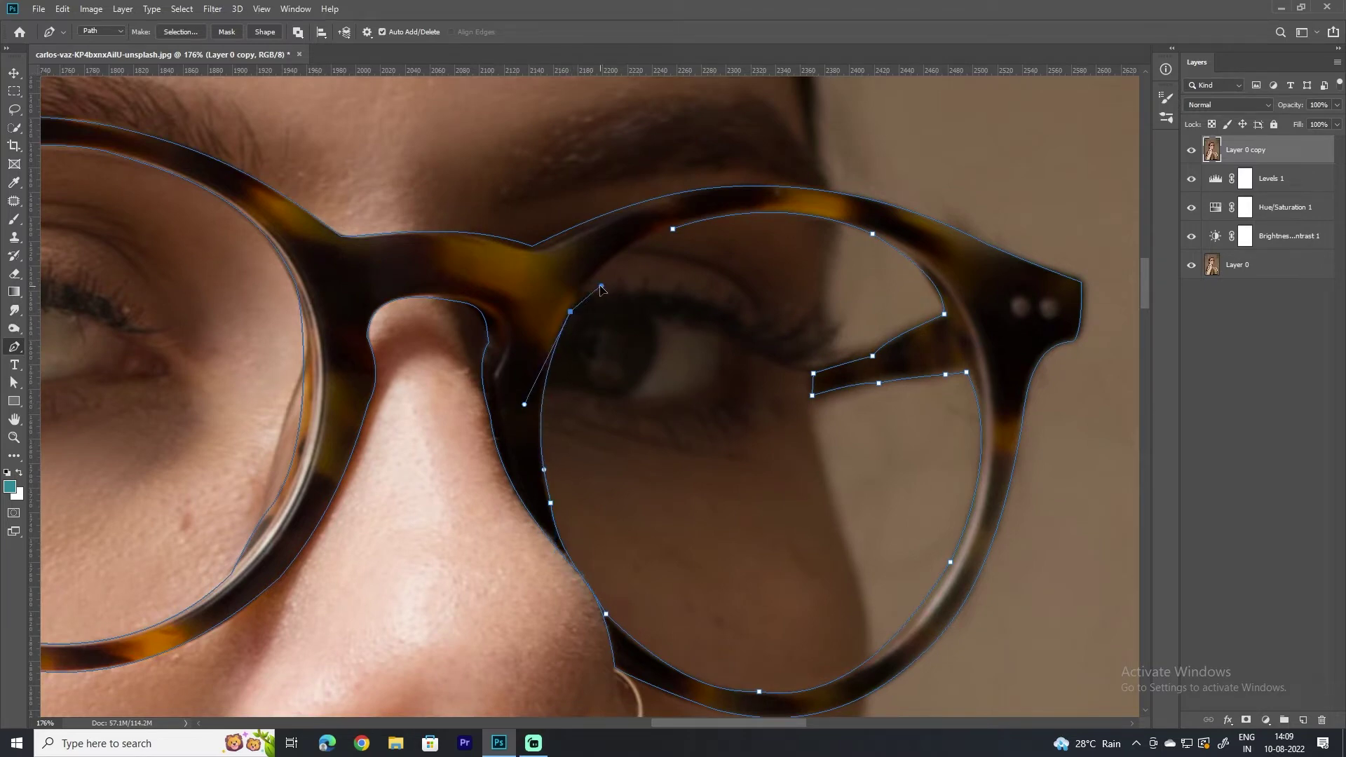
drag(673, 229, 729, 218)
- Zoom out and load the complete glasses path as a selection with Ctrl+Enter
scroll(634, 367, down, 3)
scroll(741, 366, down, 3)
scroll(741, 366, down, 2)
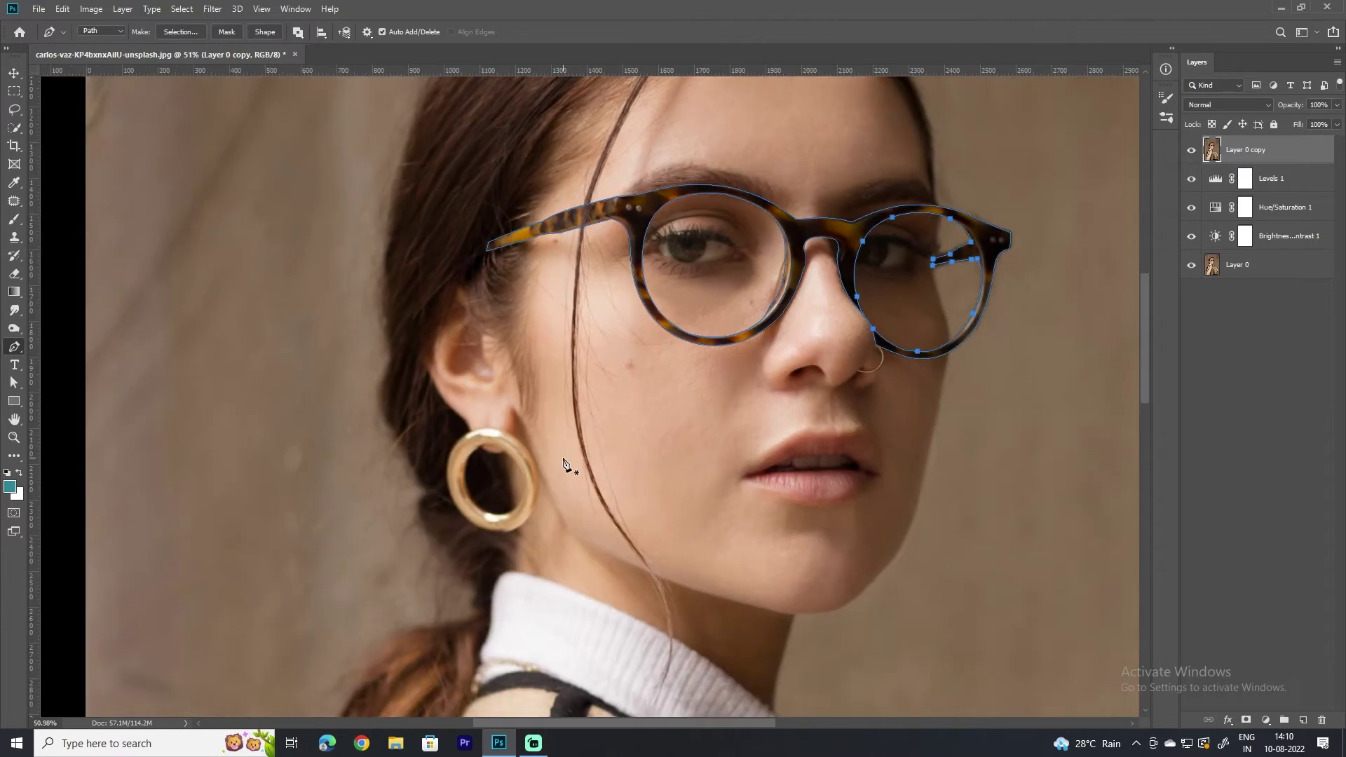
key(ctrl+Return)
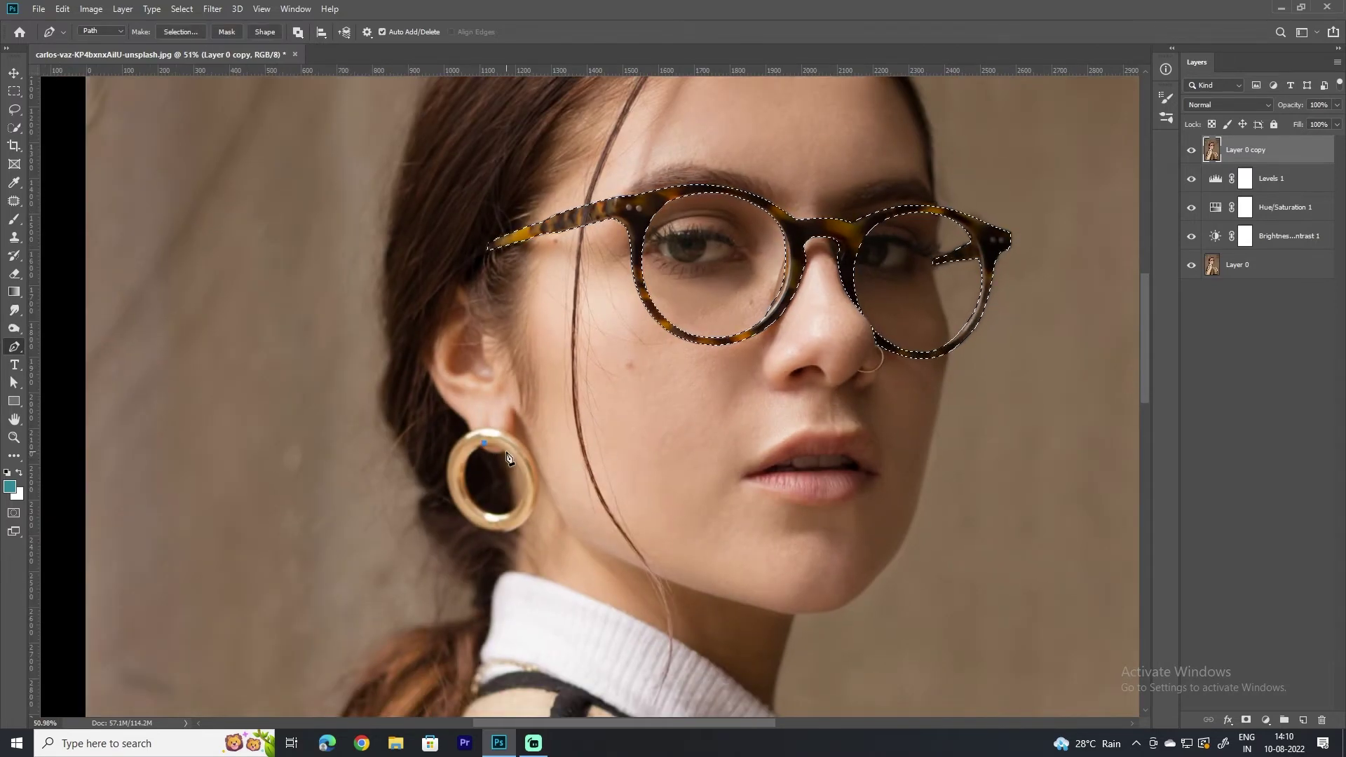
- Draw a closed path around the hoop earring's inner hole
click(487, 443)
scroll(512, 460, up, 5)
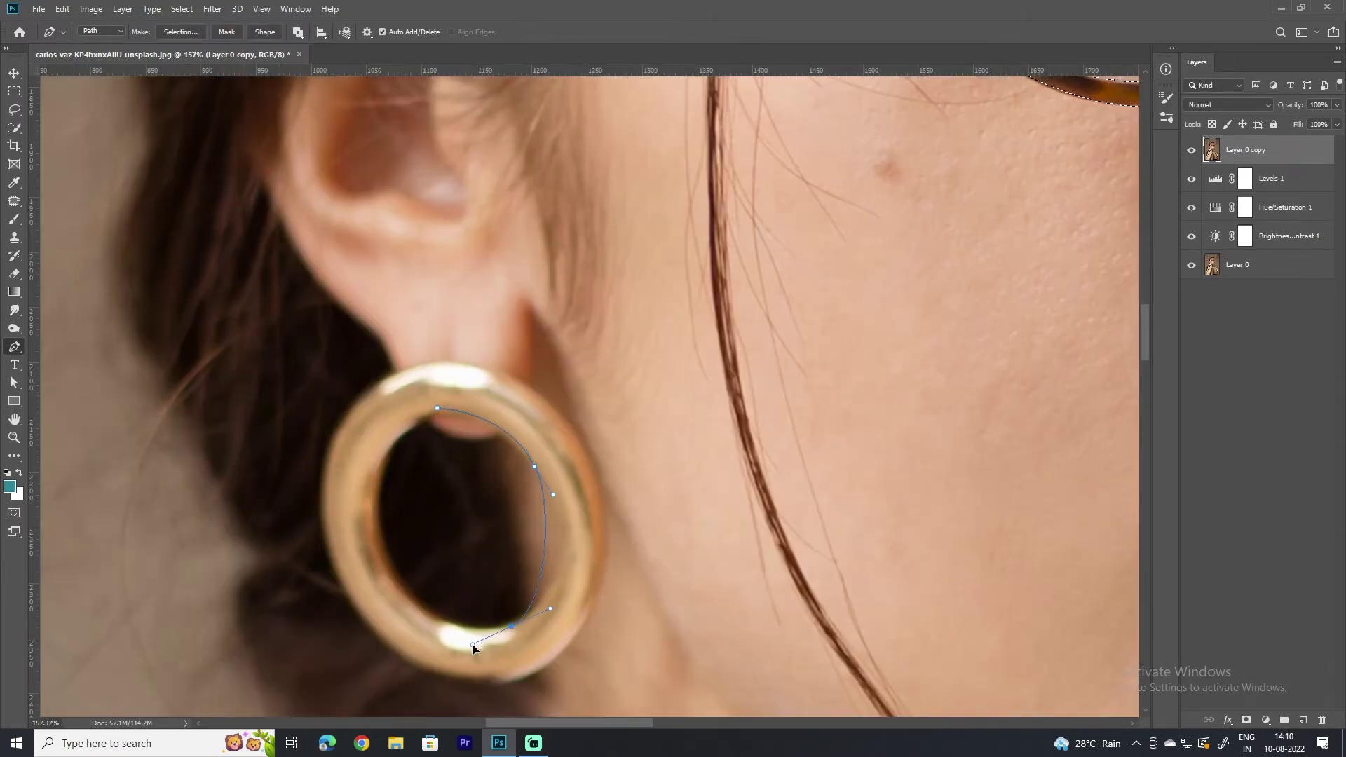
drag(511, 626, 490, 633)
drag(384, 542, 414, 644)
click(438, 408)
- Draw a closed path around the earring's outer edge
click(439, 360)
drag(596, 491, 609, 554)
scroll(593, 593, down, 3)
drag(575, 485, 644, 440)
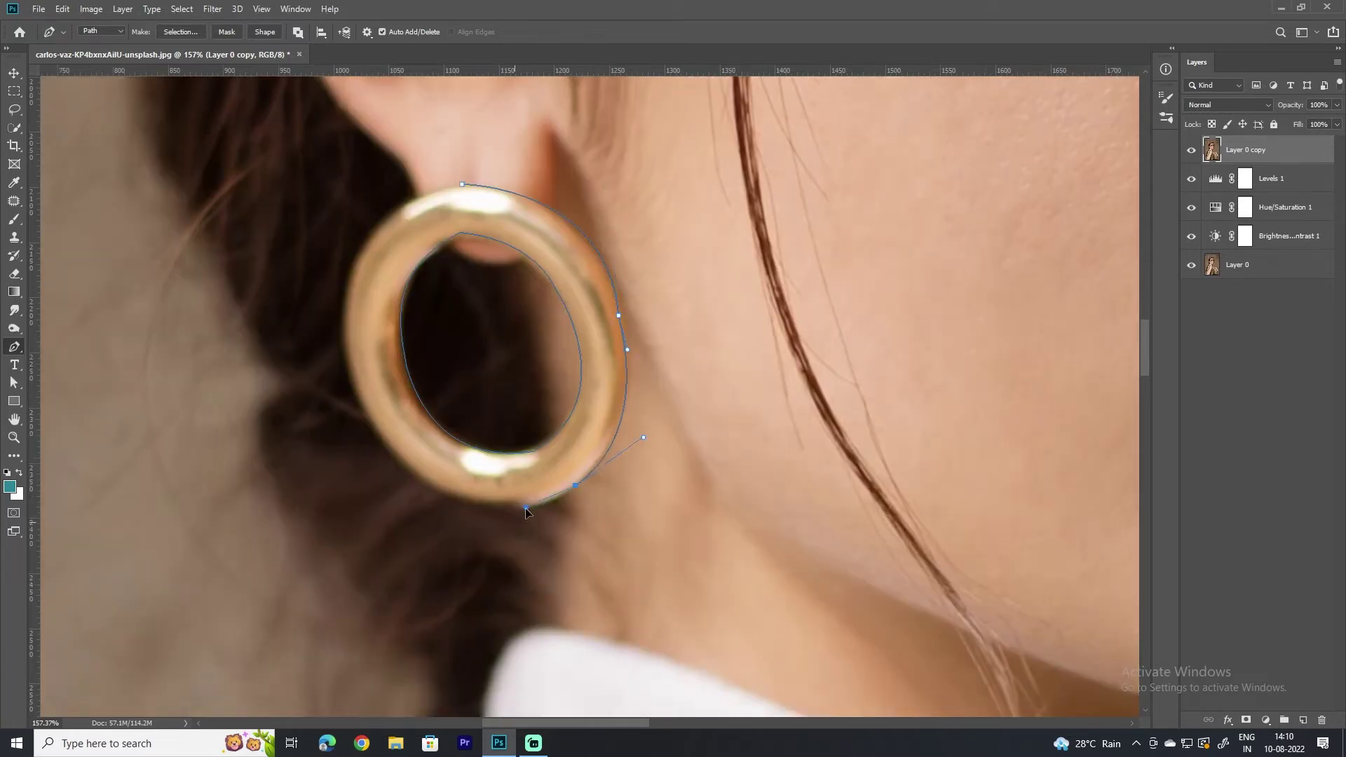
drag(366, 409, 336, 346)
scroll(373, 324, up, 3)
click(406, 566)
drag(434, 444, 486, 385)
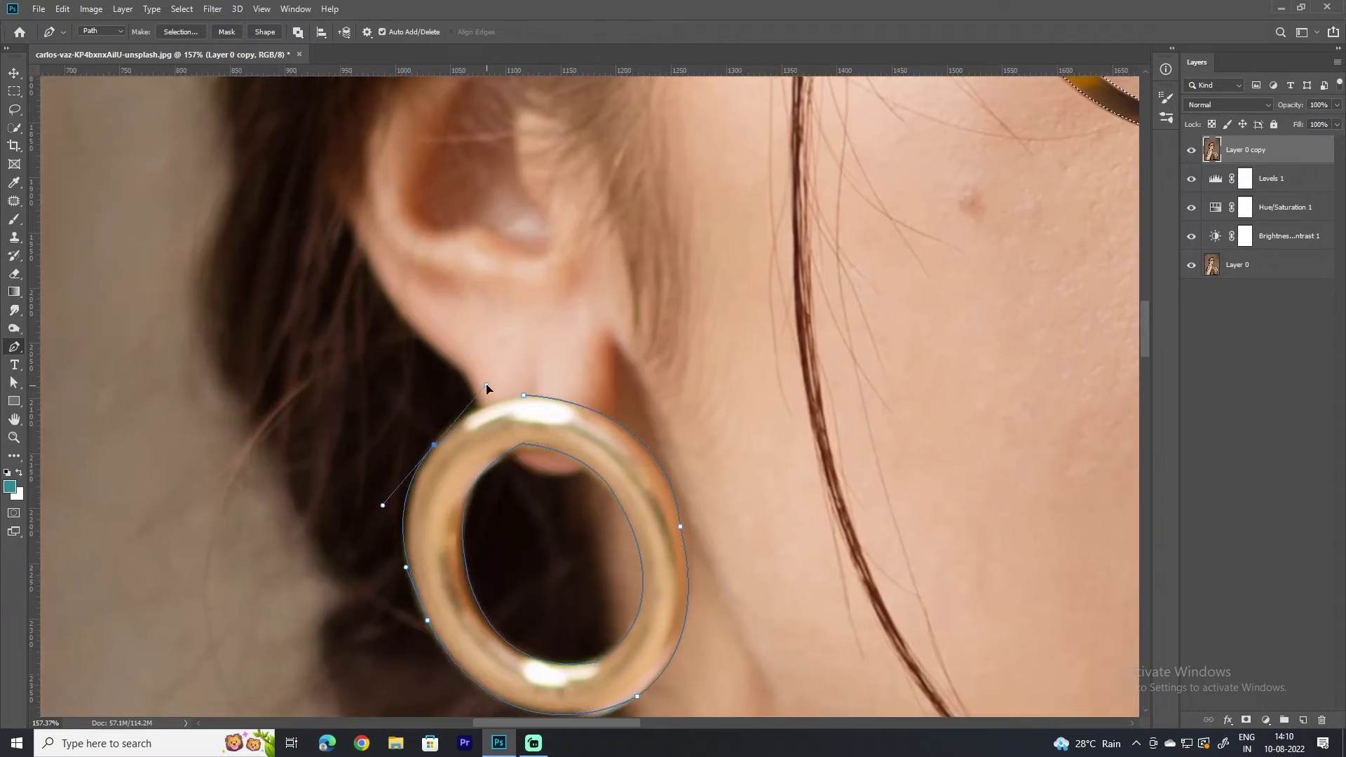
click(524, 397)
scroll(807, 457, down, 5)
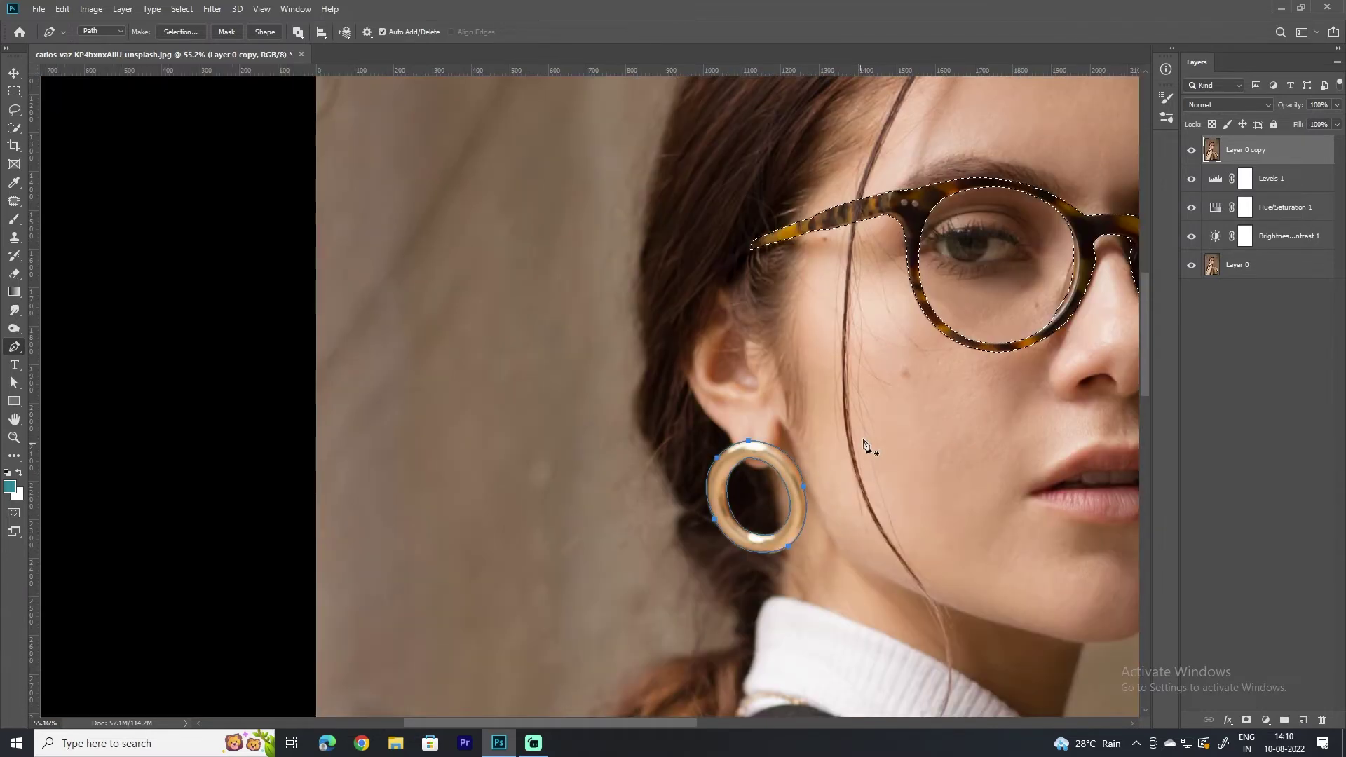
- Add a layer mask to Layer 0 copy from the glasses selection
scroll(879, 410, down, 5)
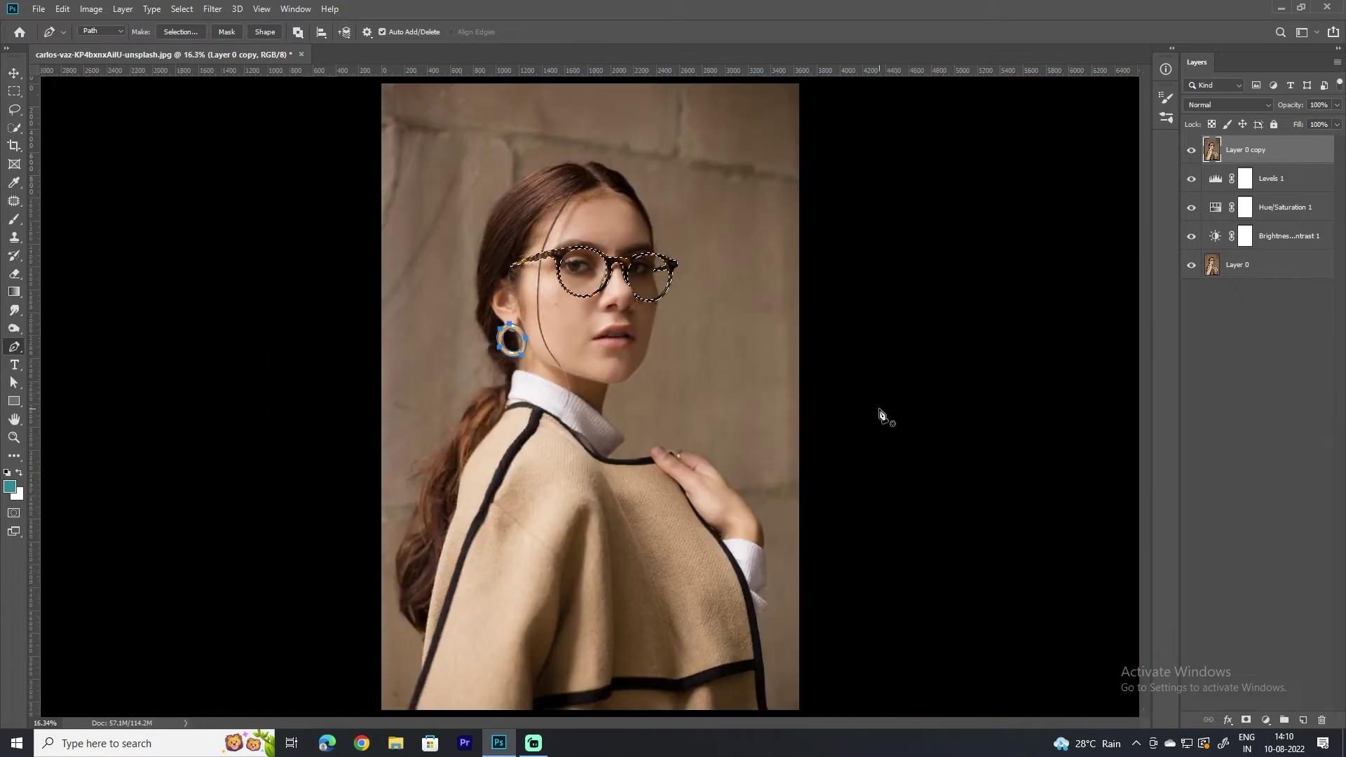
key(v)
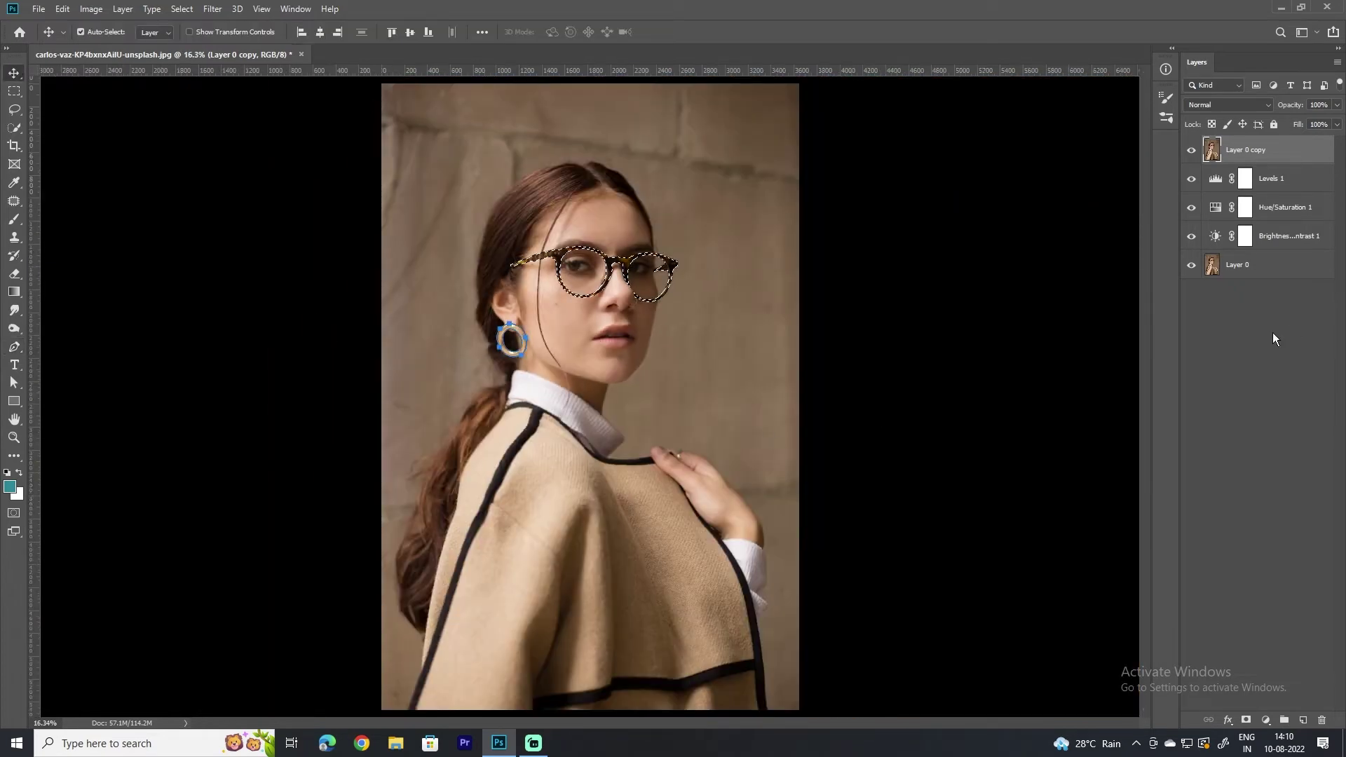
click(1246, 720)
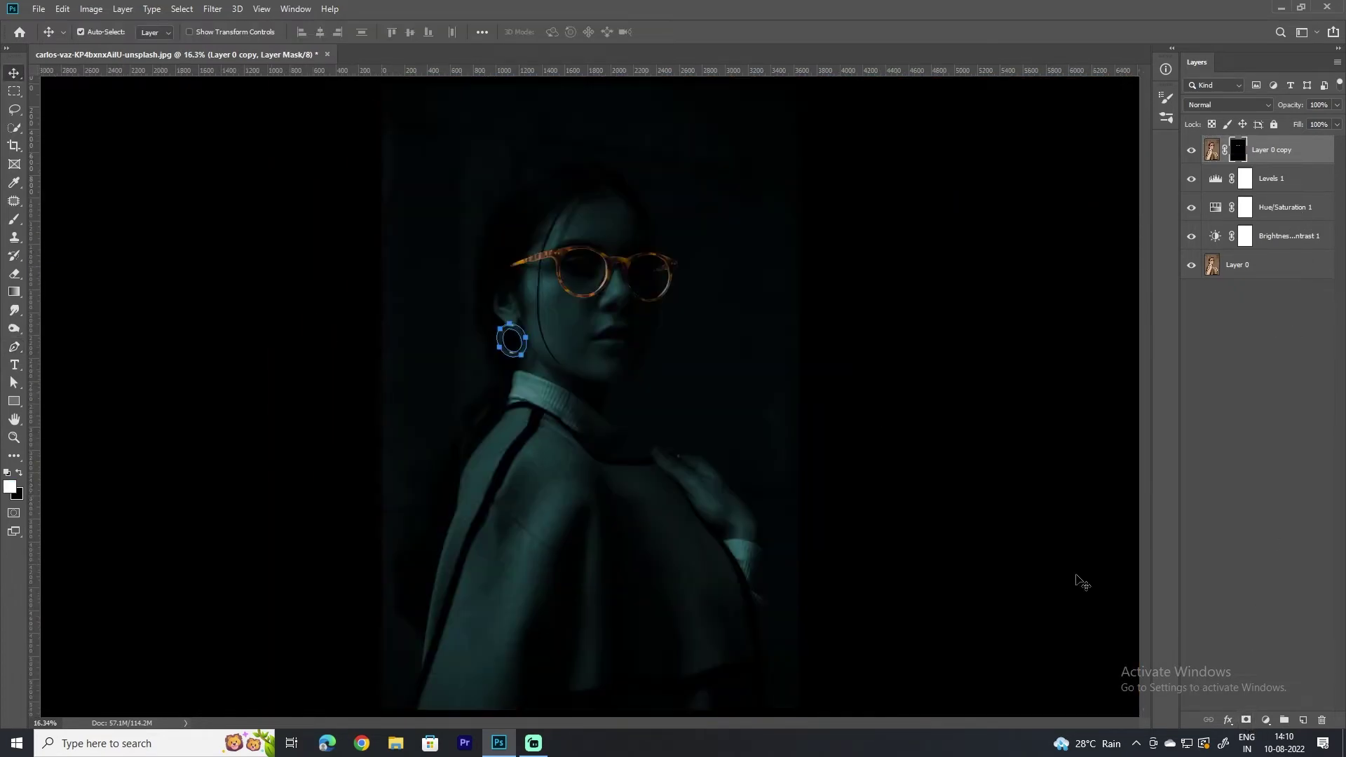
- Load the earring path as a selection, paint it white into the mask, then deselect
key(ctrl+Return)
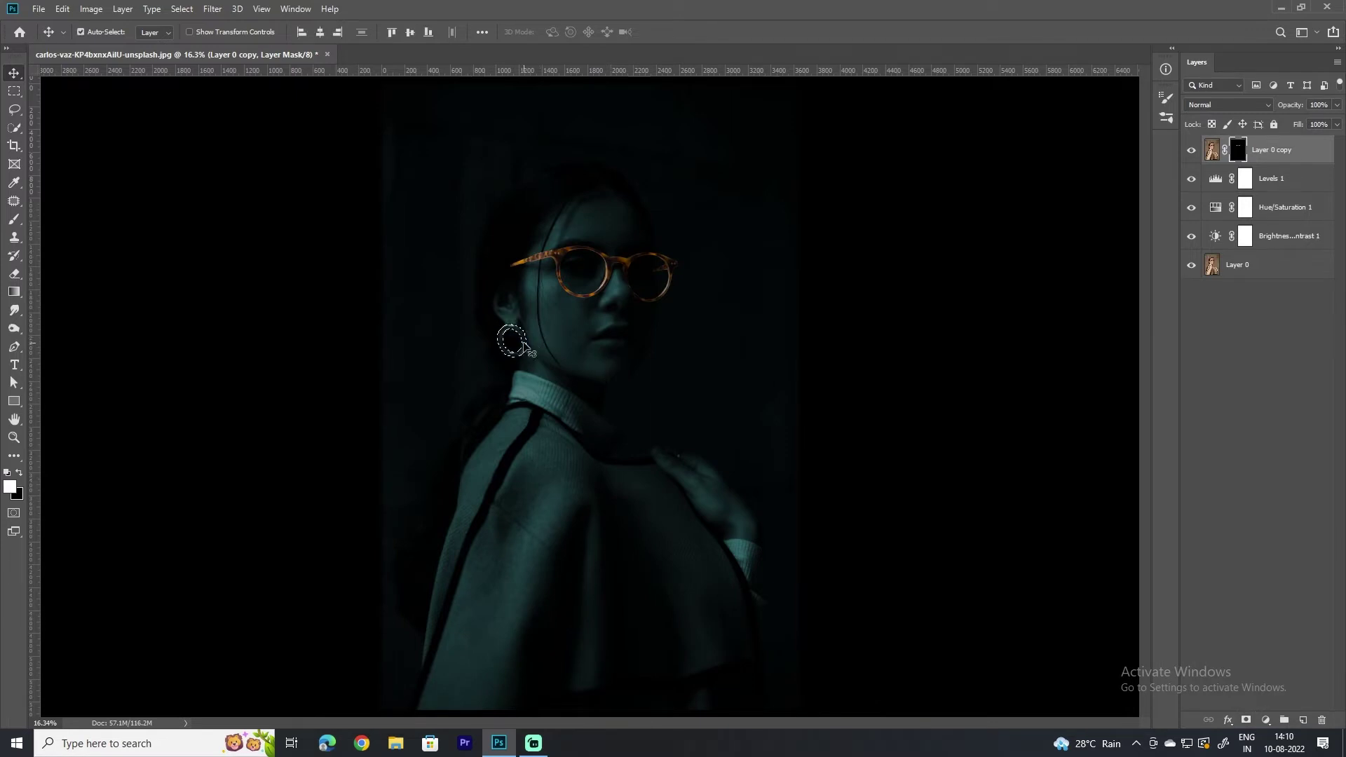
click(14, 219)
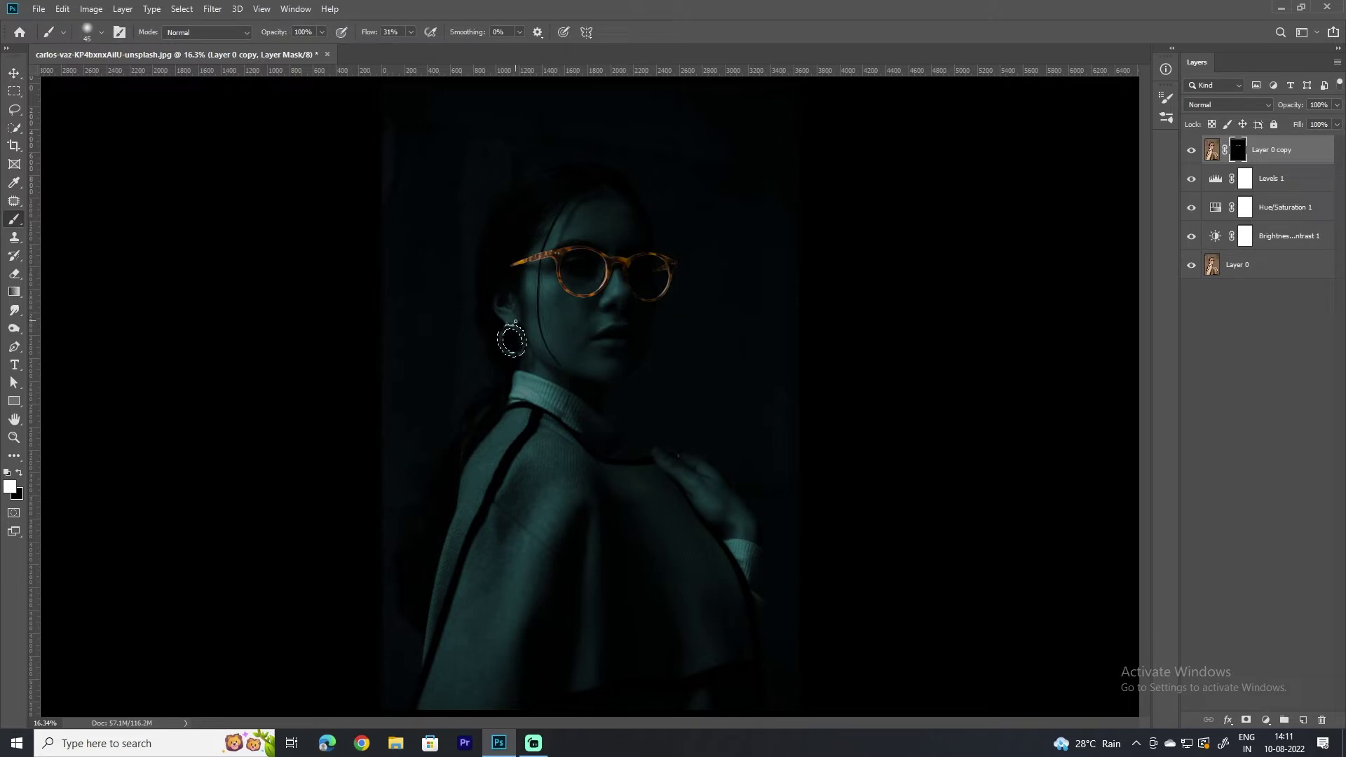
mouse_move(515, 339)
mouse_down()
mouse_move(515, 321)
mouse_move(506, 368)
mouse_up()
key(bracketright)
key(bracketright)
key(bracketright)
key(ctrl+d)
click(91, 9)
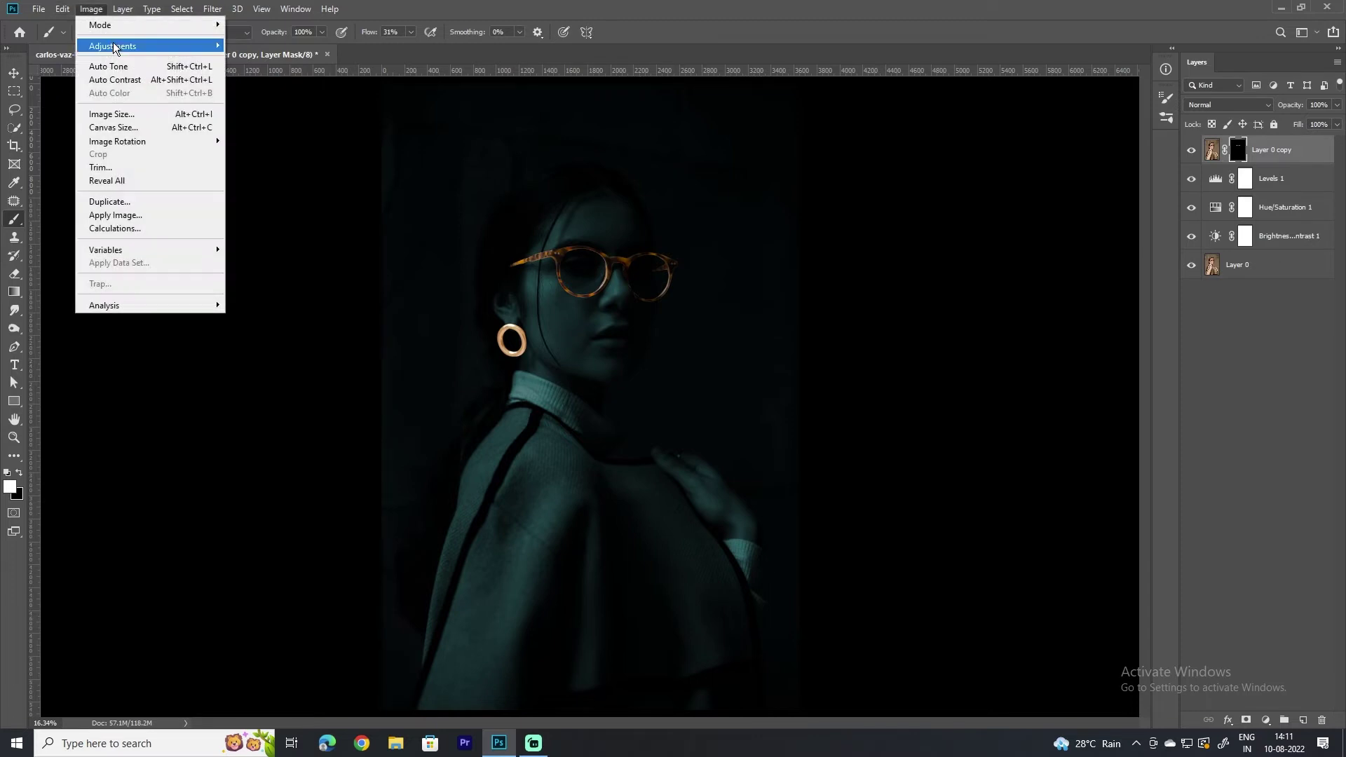
- Invert the Layer 0 copy image, not its mask, so the glasses and earring turn white-blue
click(289, 206)
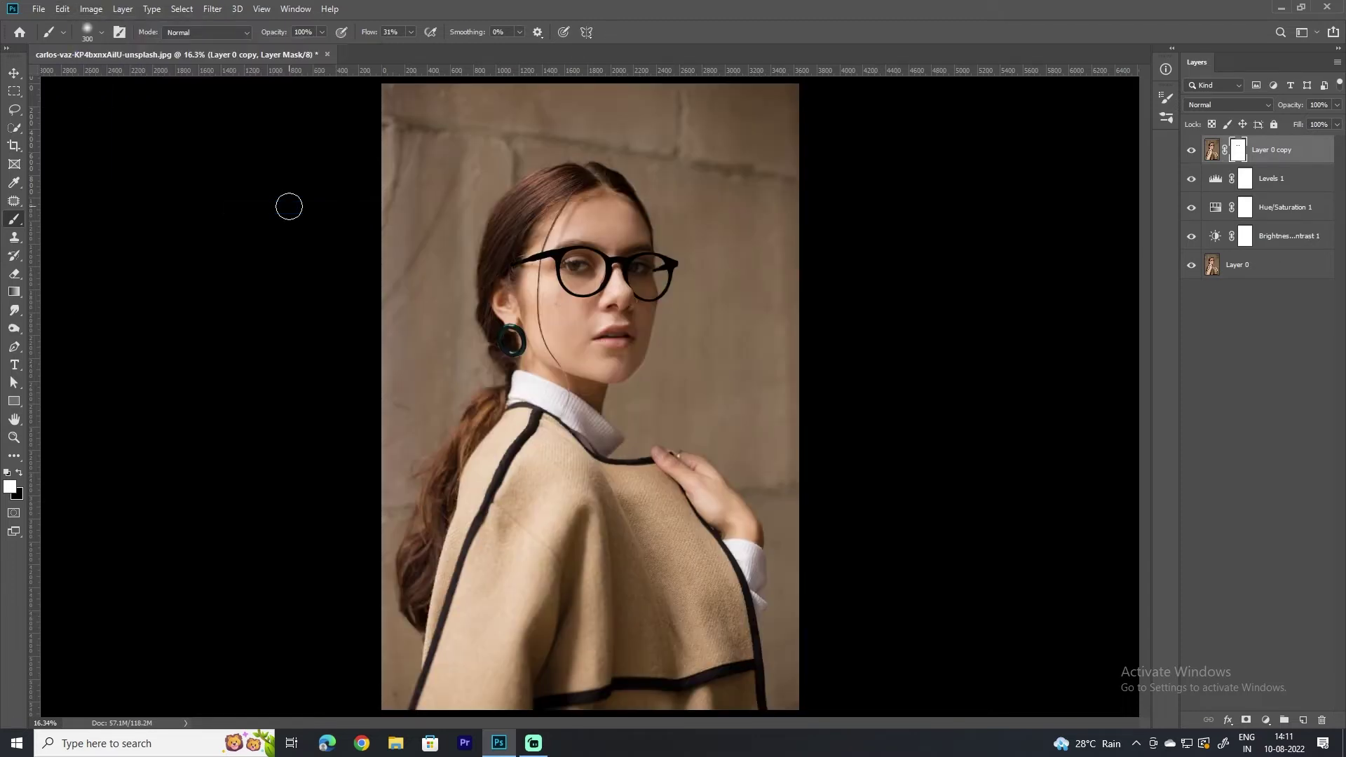
key(ctrl+i)
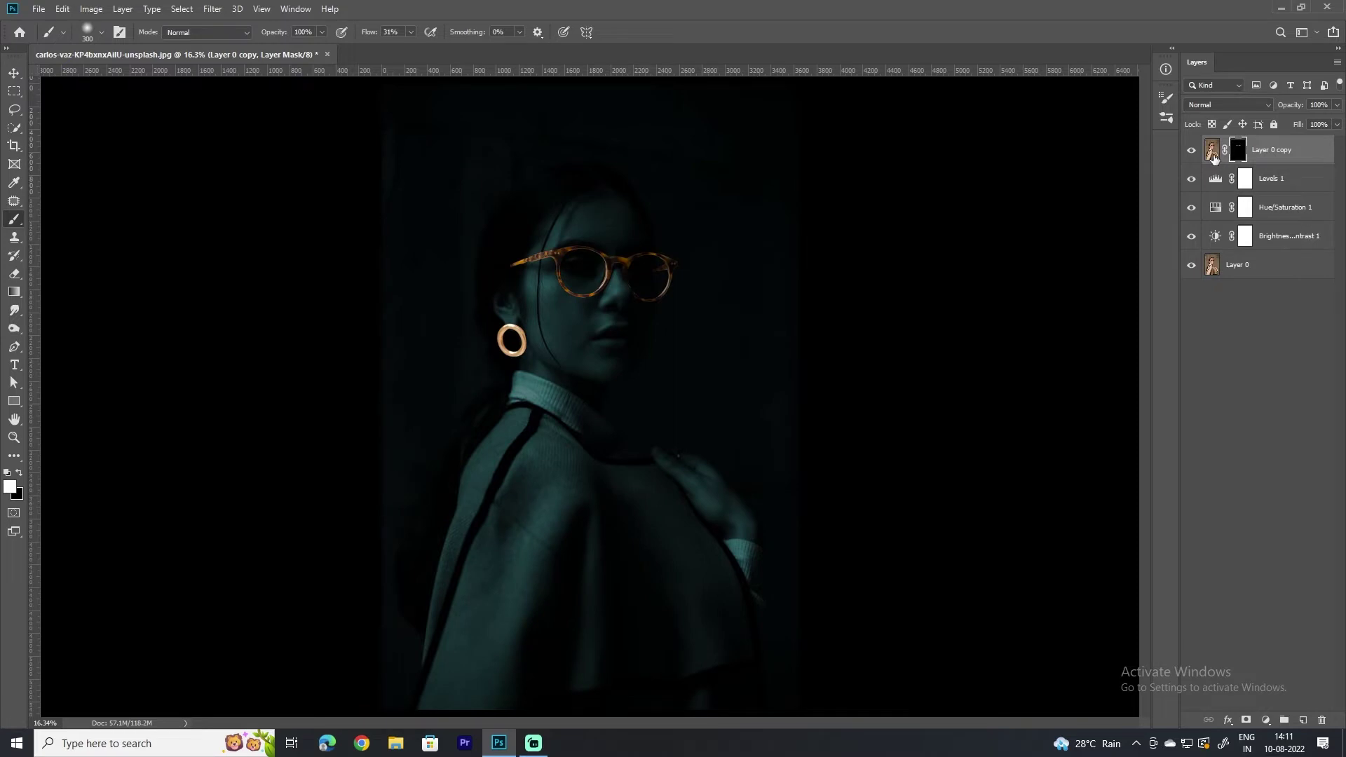
click(1215, 156)
click(91, 9)
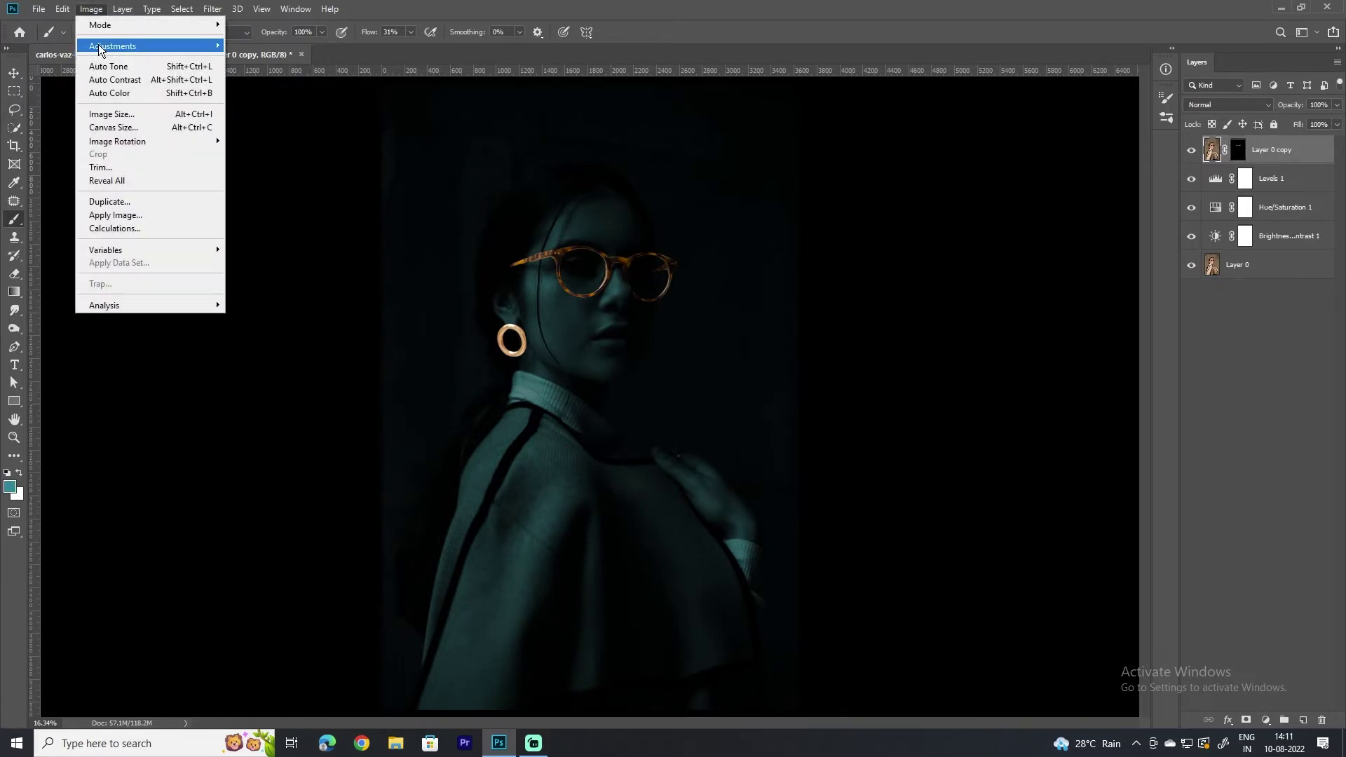
mouse_move(112, 46)
click(268, 208)
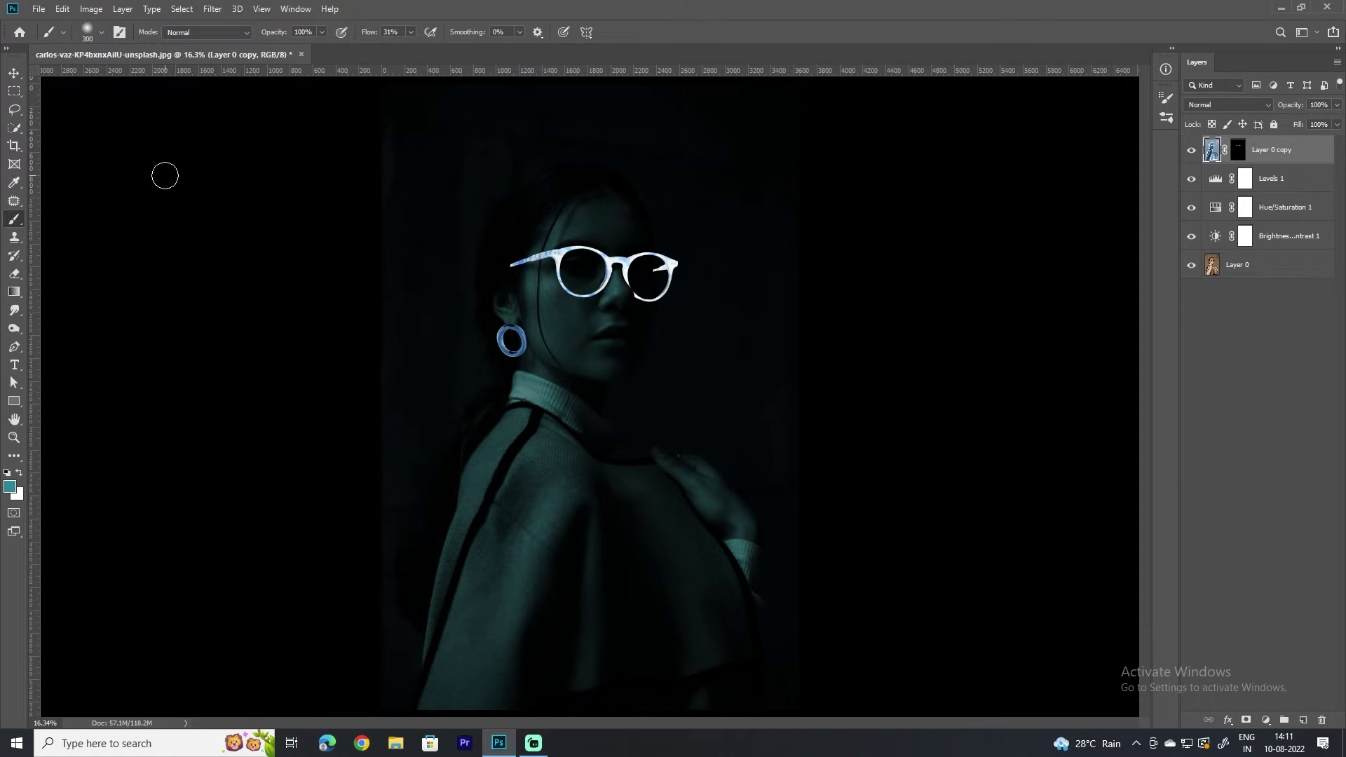
click(11, 73)
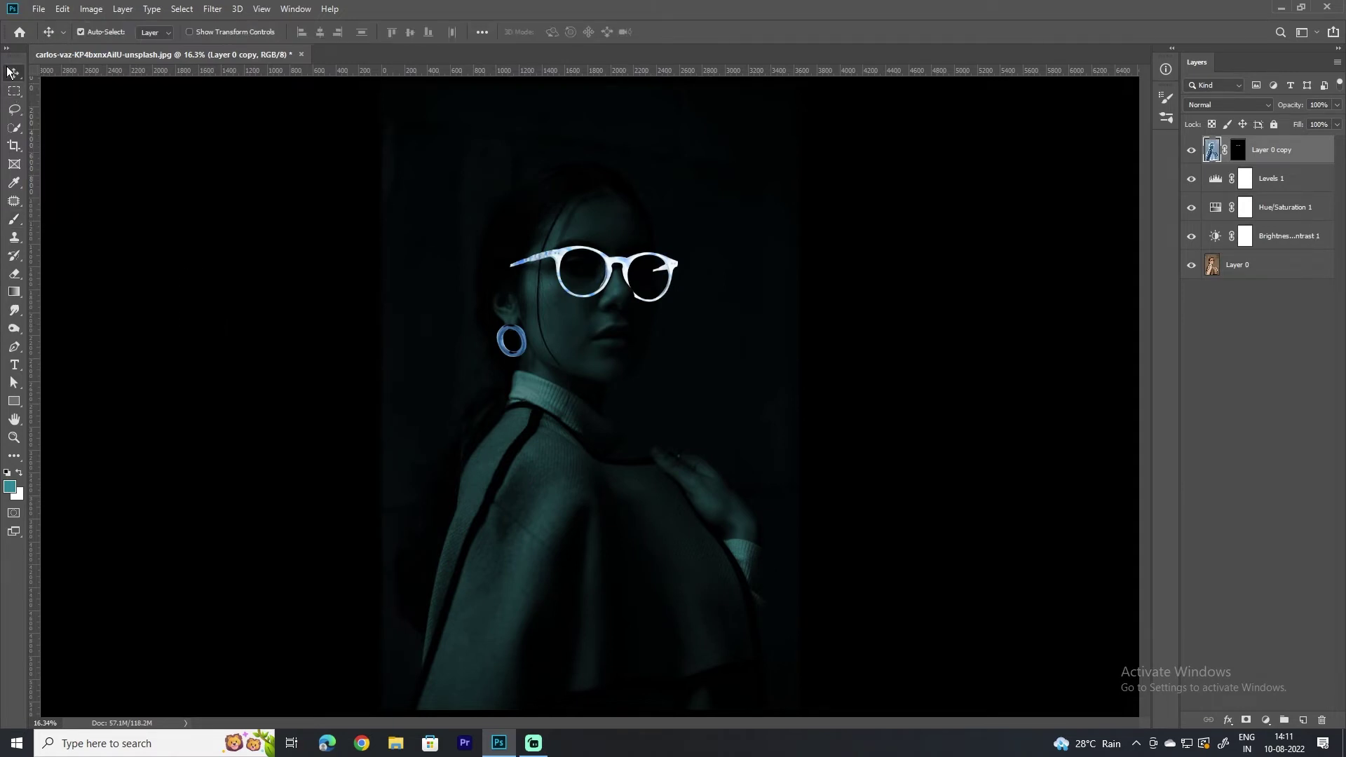
- Convert Layer 0 copy to a smart object, compare it hidden, then duplicate it
right_click(1291, 152)
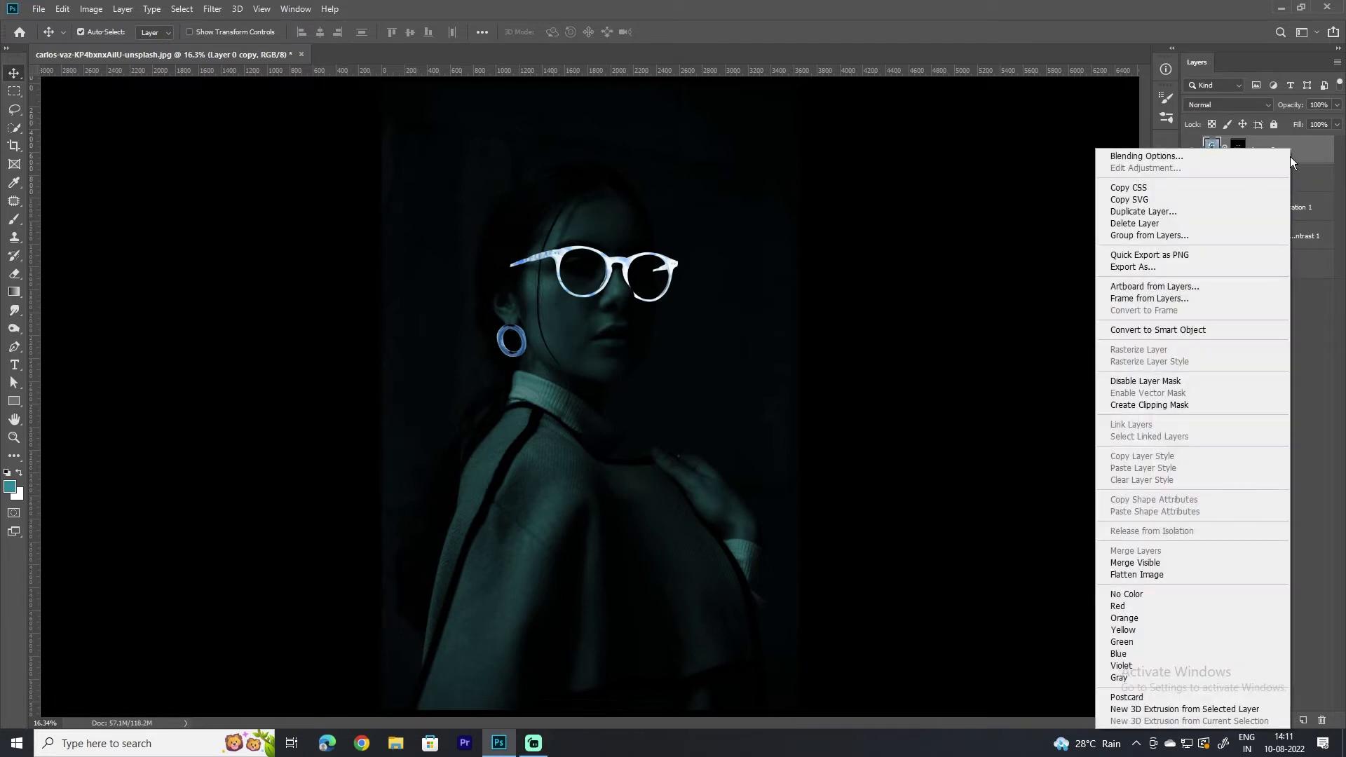
click(1172, 333)
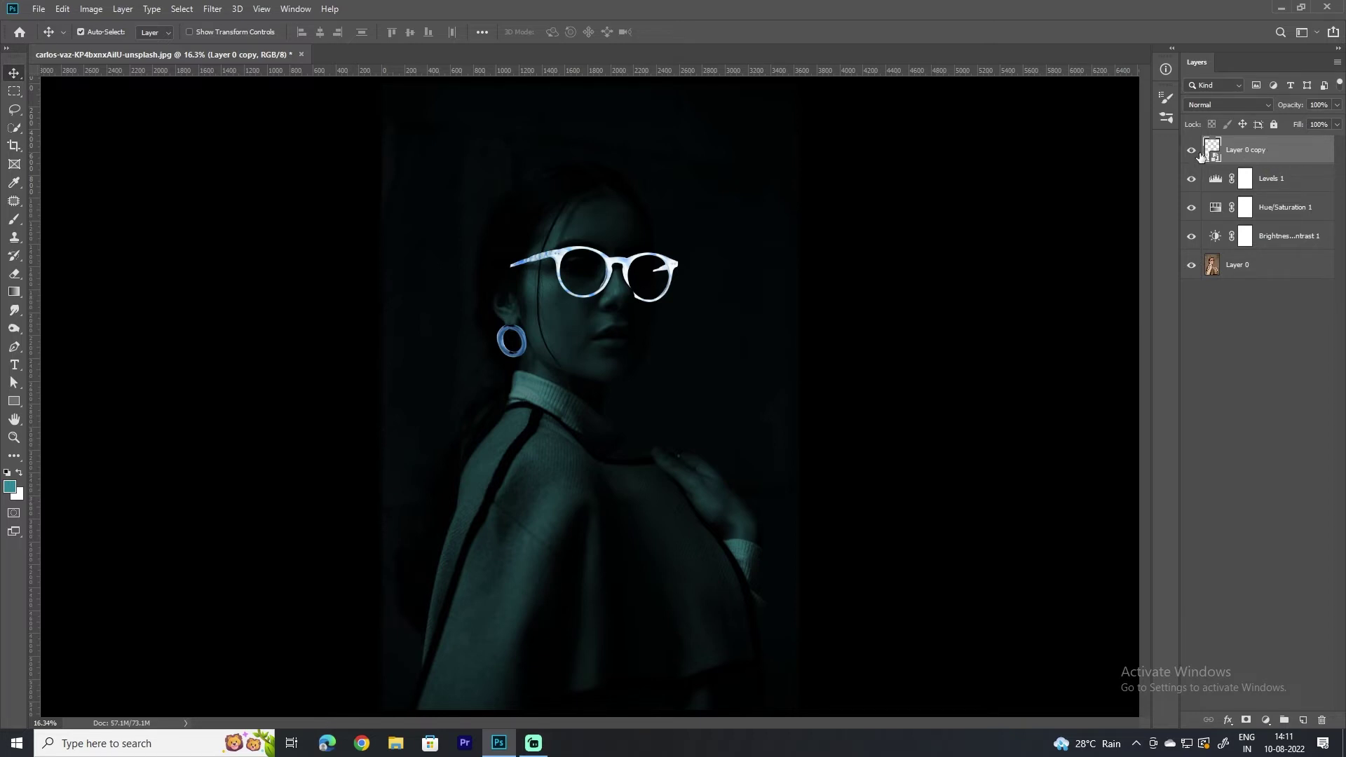
click(1194, 151)
click(1194, 151)
key(ctrl+j)
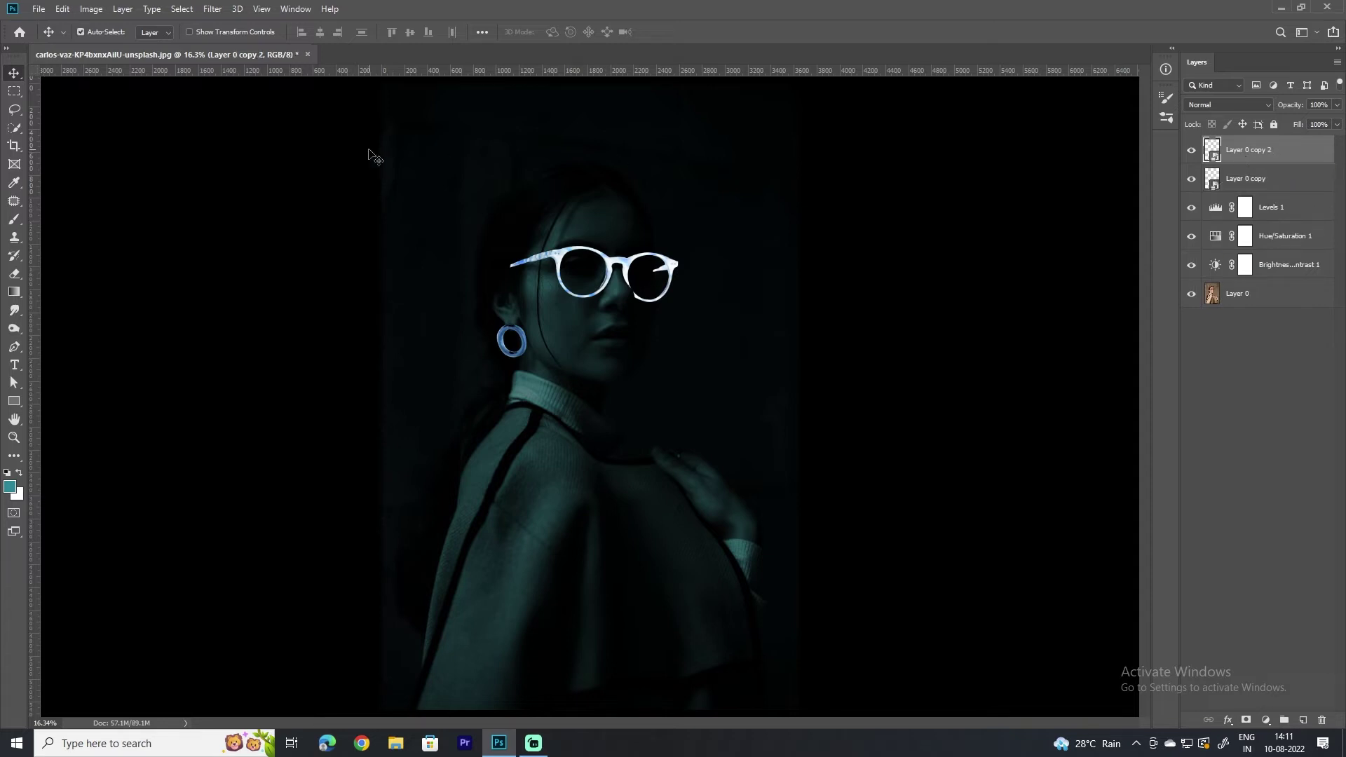
click(209, 8)
mouse_move(223, 167)
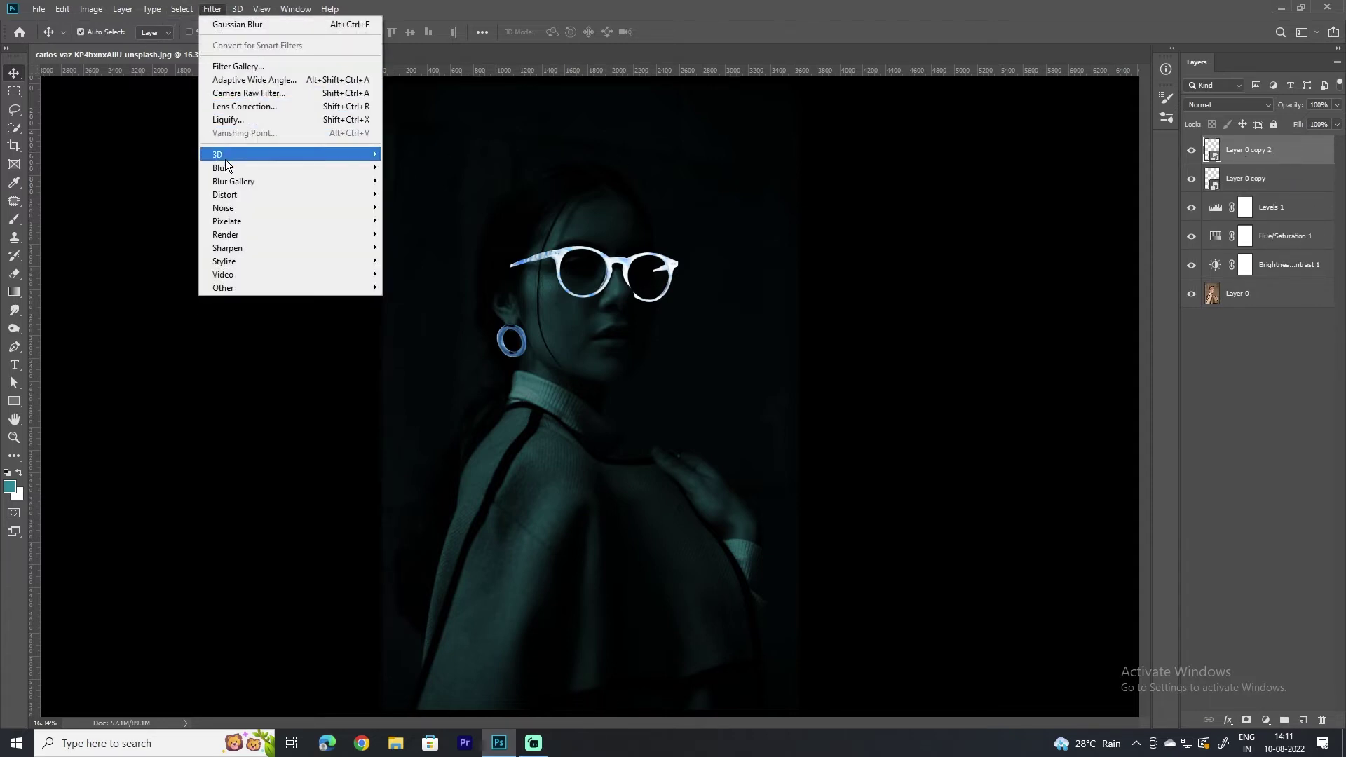
- Apply a 16.6 px Gaussian Blur to Layer 0 copy 2 and toggle the glow to compare
click(416, 221)
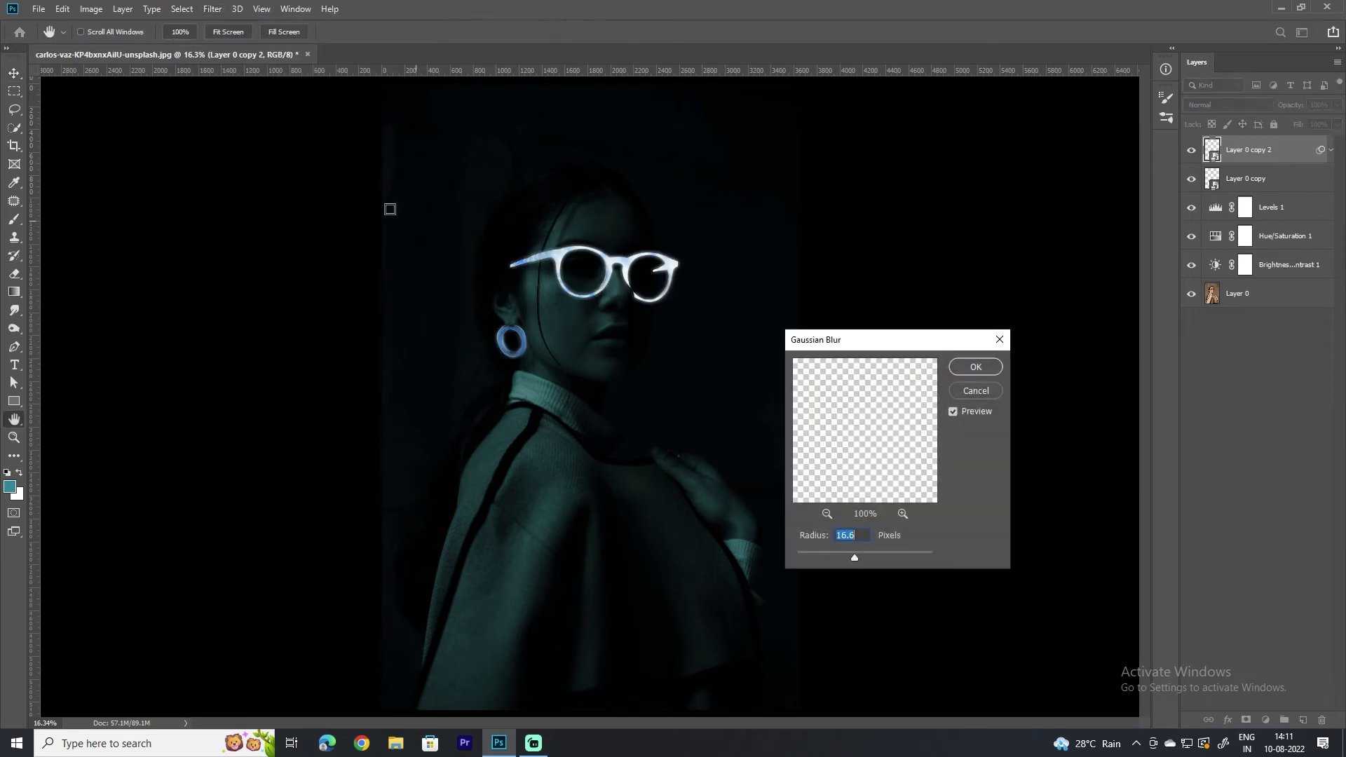
click(992, 371)
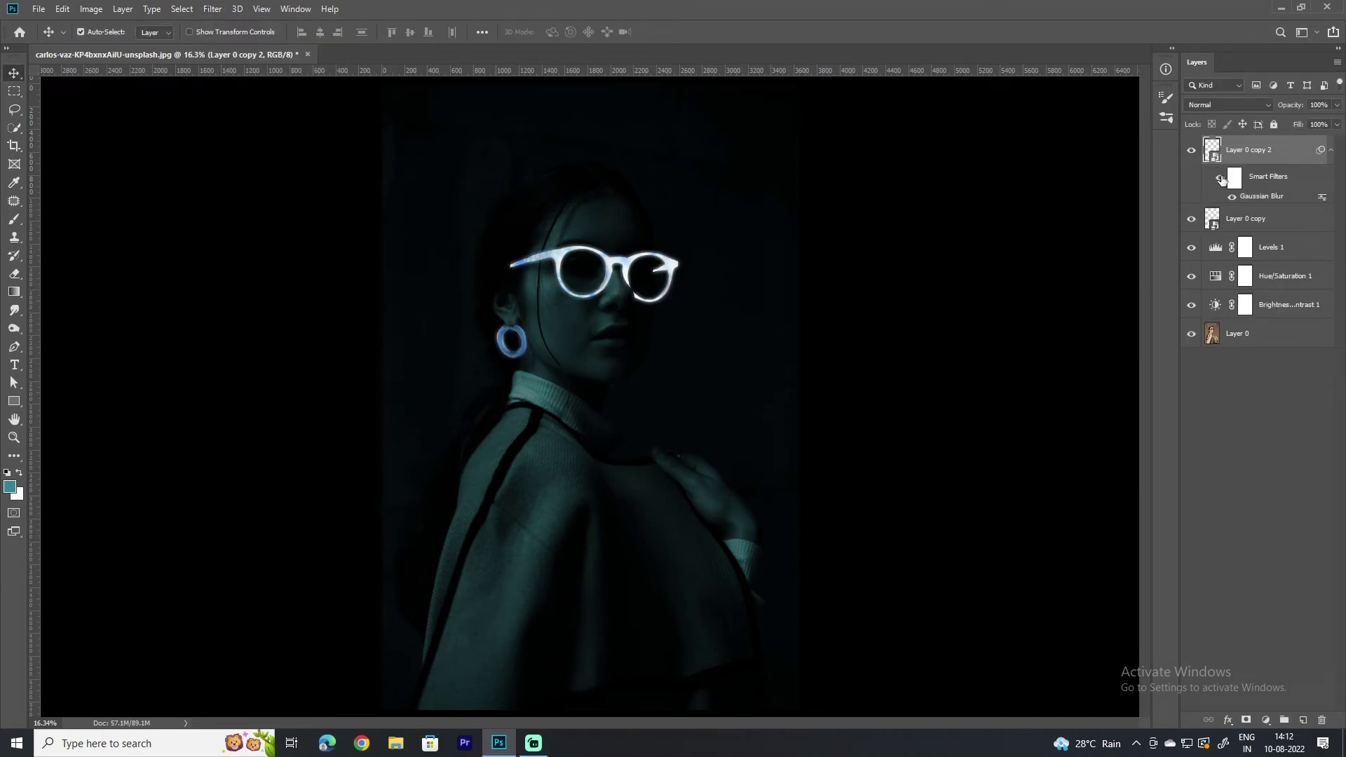
click(1221, 179)
scroll(600, 278, up, 5)
drag(666, 290, 558, 402)
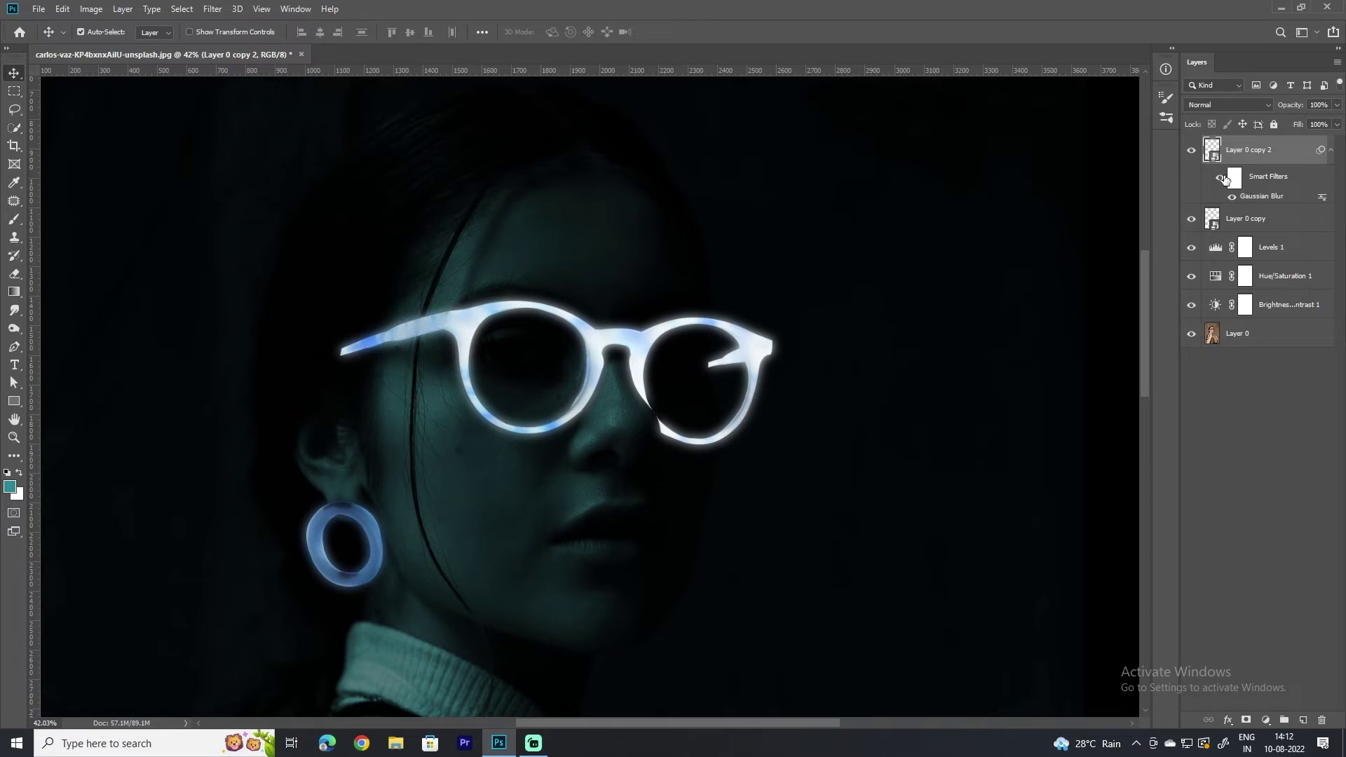
click(1222, 180)
click(1222, 178)
click(1222, 179)
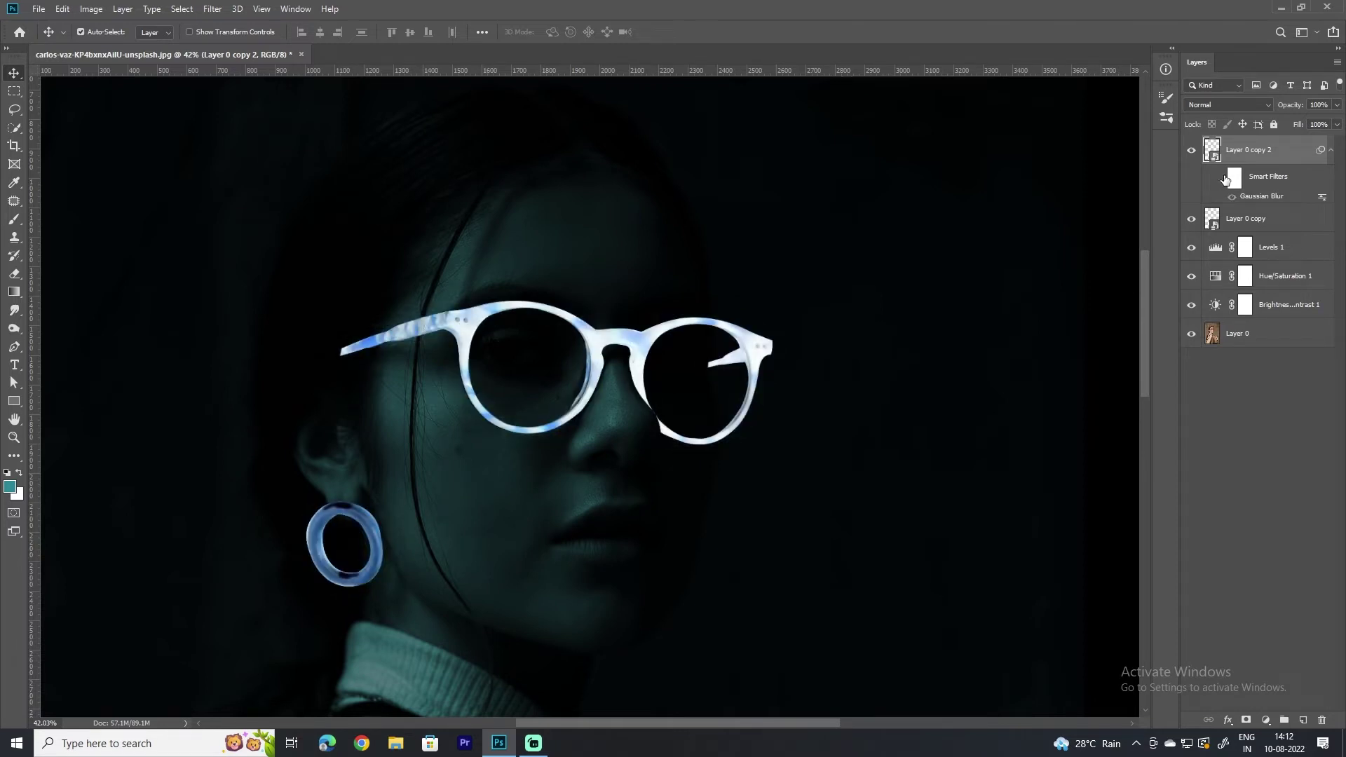
click(1222, 178)
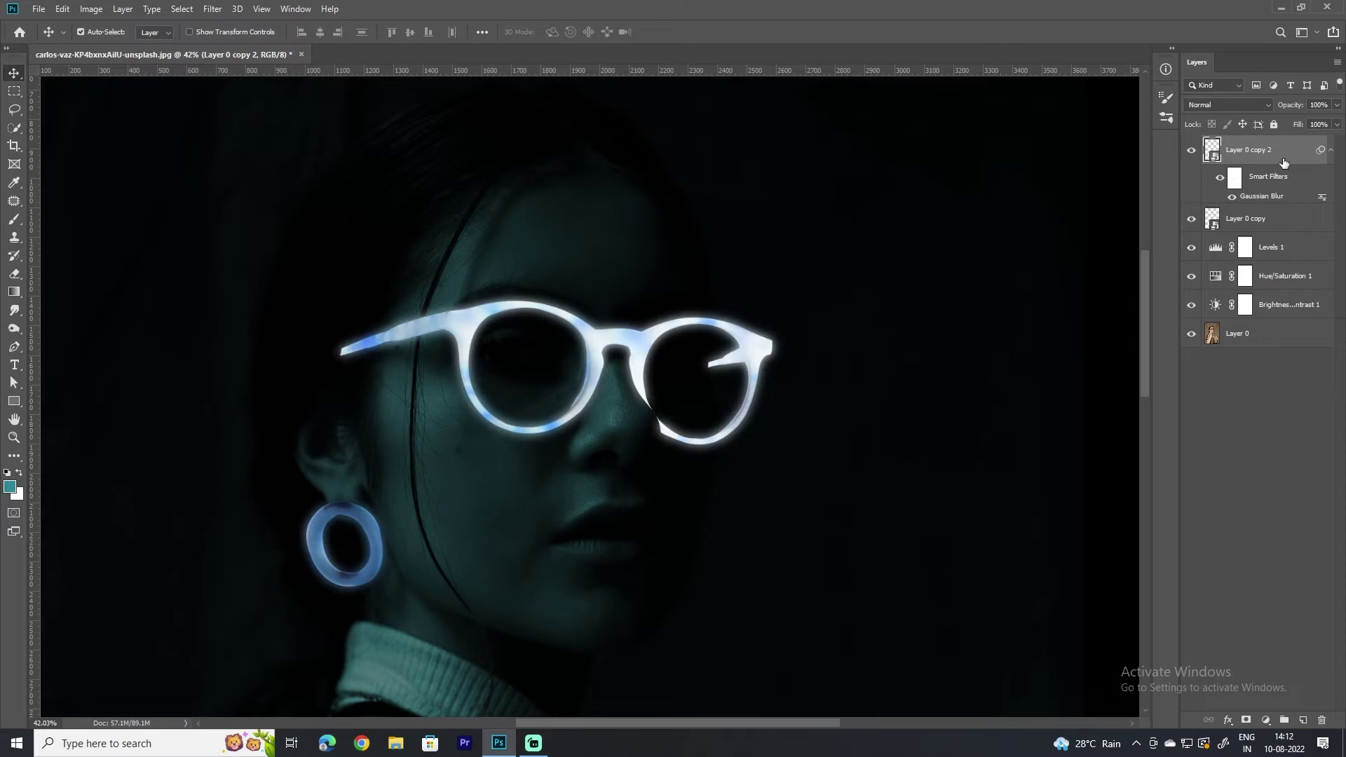
shift+click(1283, 219)
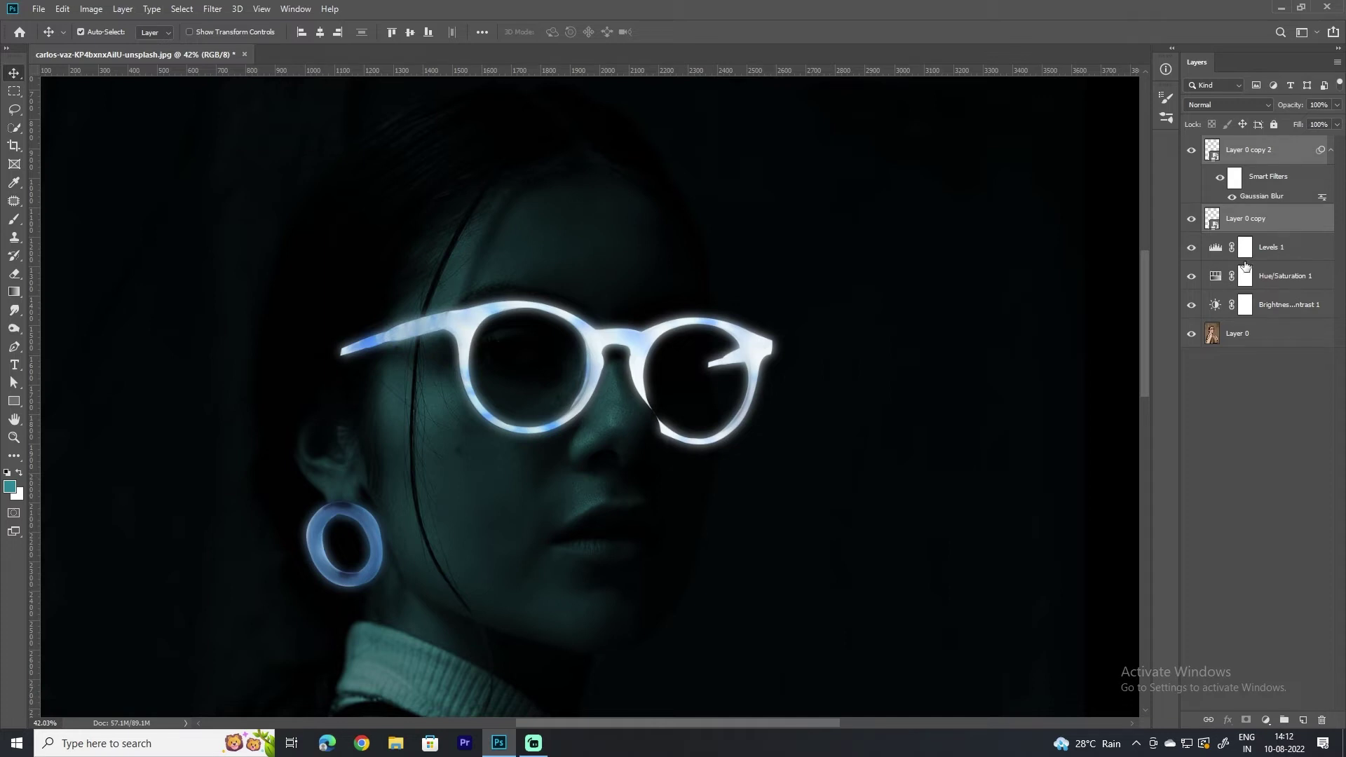
- Group both glasses layers and name the group 'glass'
key(ctrl+g)
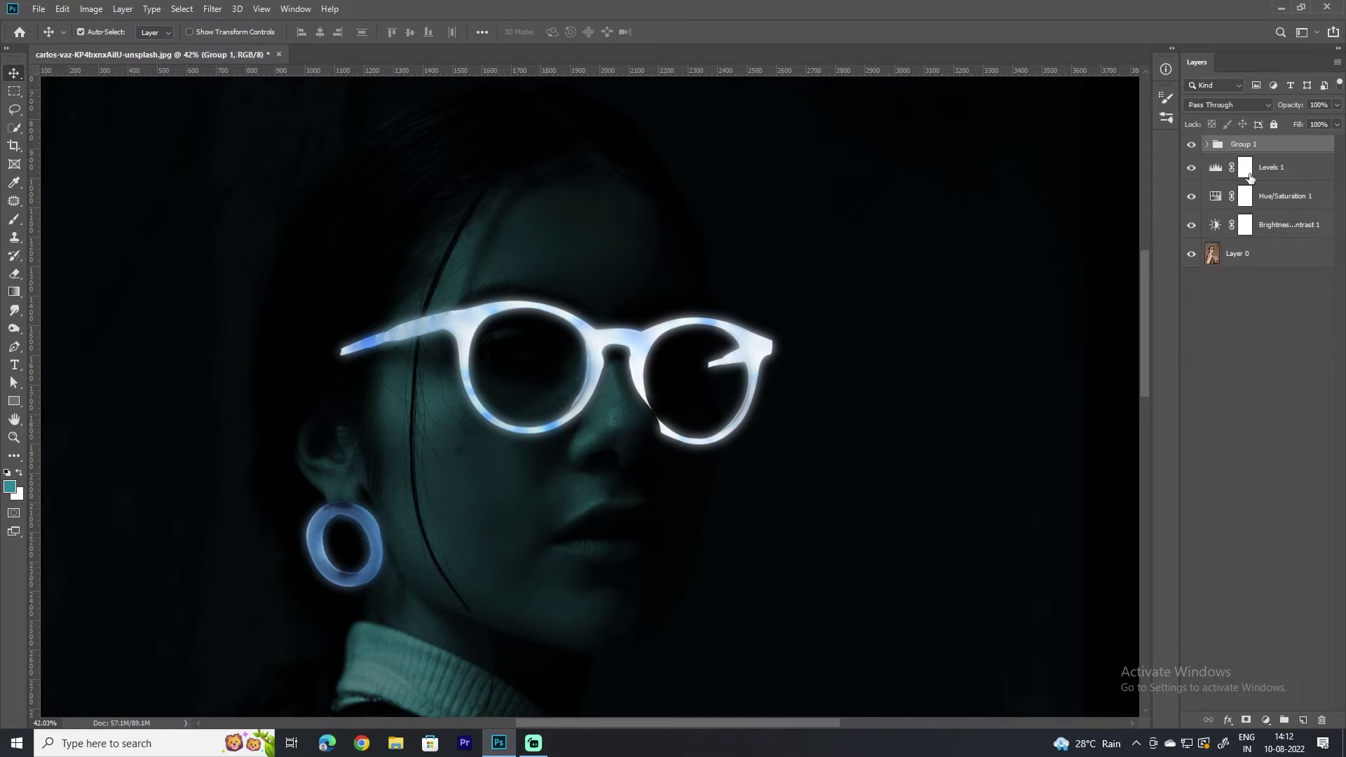
double_click(1249, 143)
text(glass)
key(Return)
- Leave the group's blend mode unchanged and add a new empty layer above it
click(1247, 107)
click(1337, 386)
click(1301, 720)
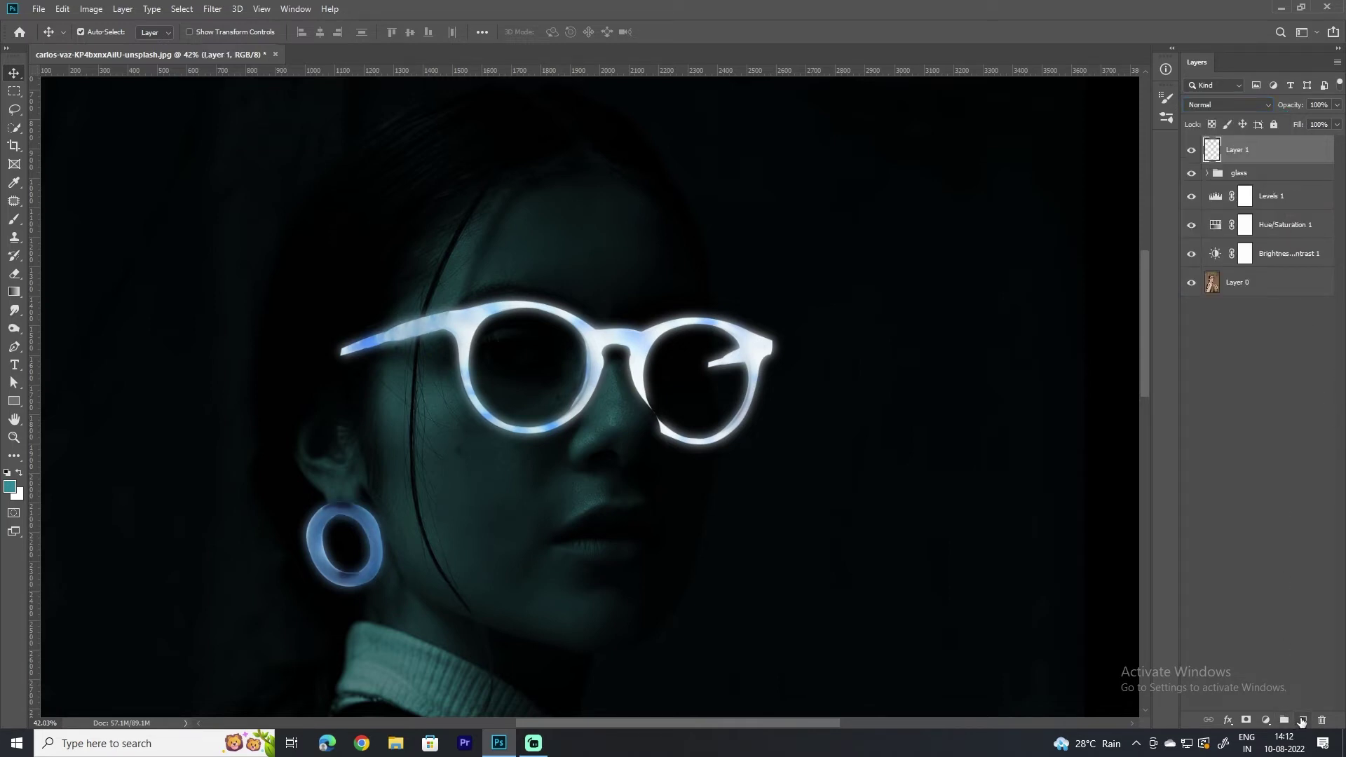
- Brush at about one-third opacity with a light blue sampled from the glasses, painting the cheek
click(15, 225)
drag(278, 37, 230, 100)
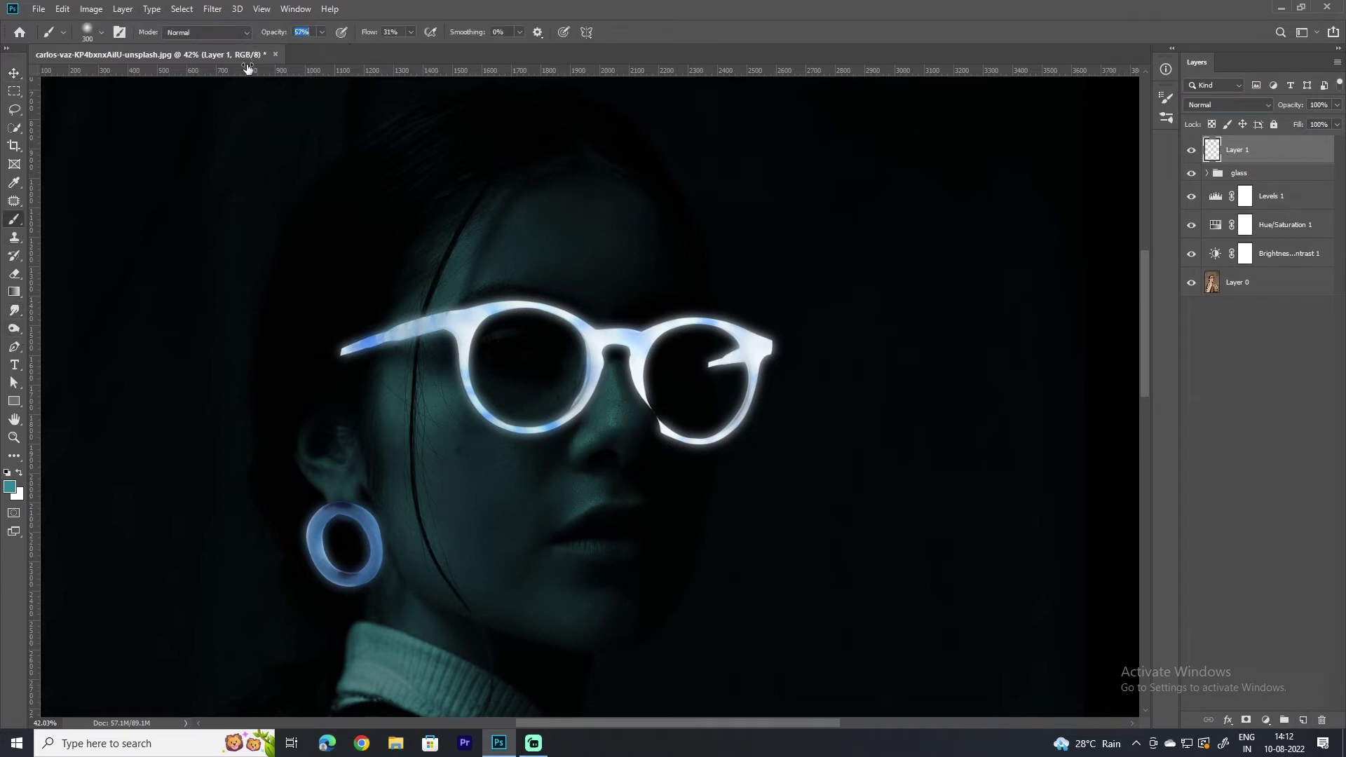
key(Return)
click(10, 486)
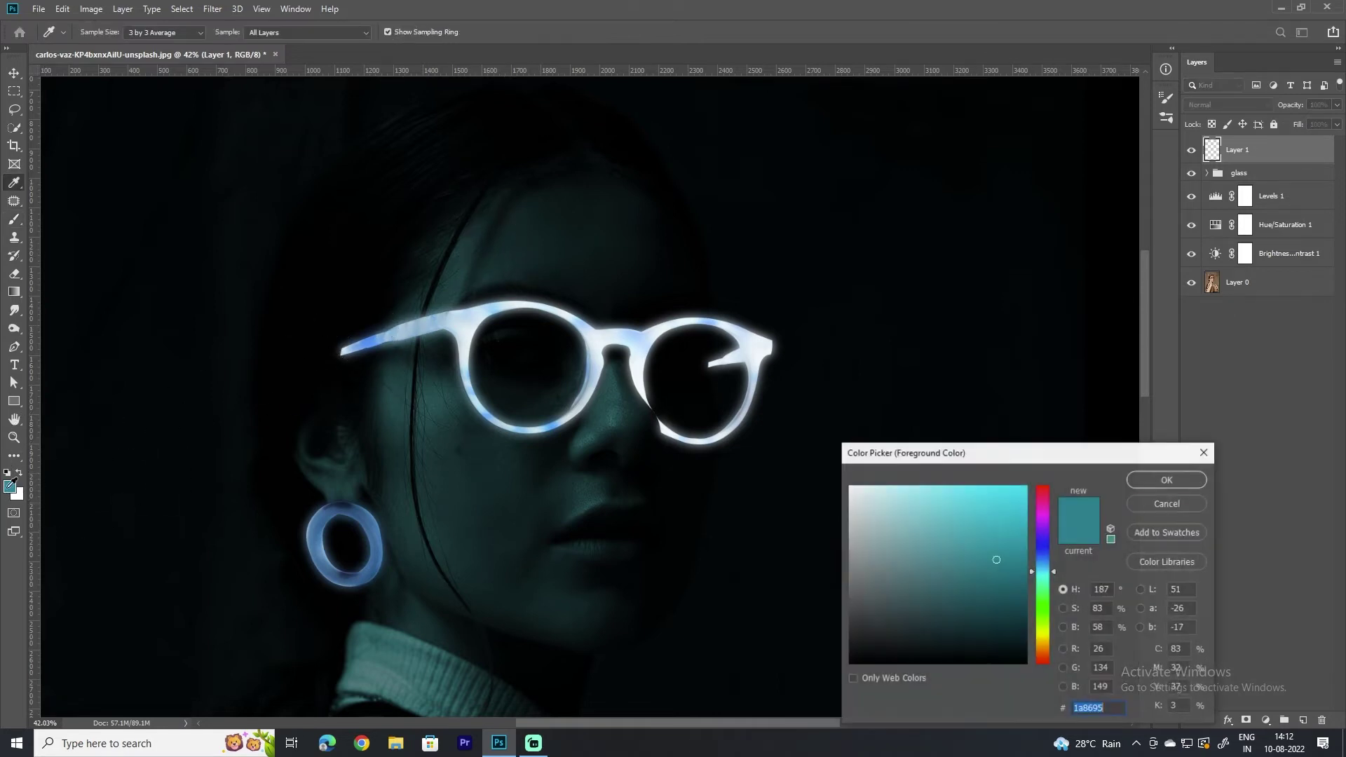
click(476, 312)
click(483, 309)
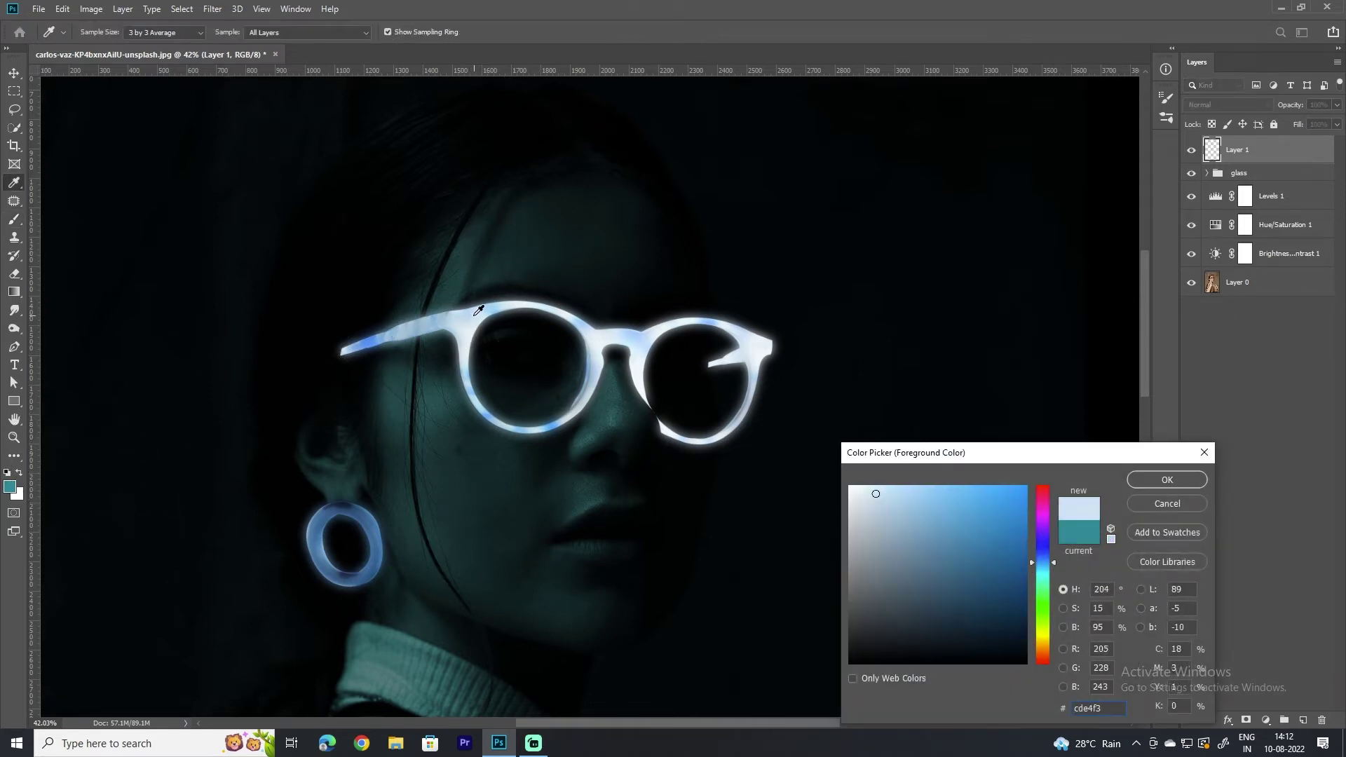
click(437, 315)
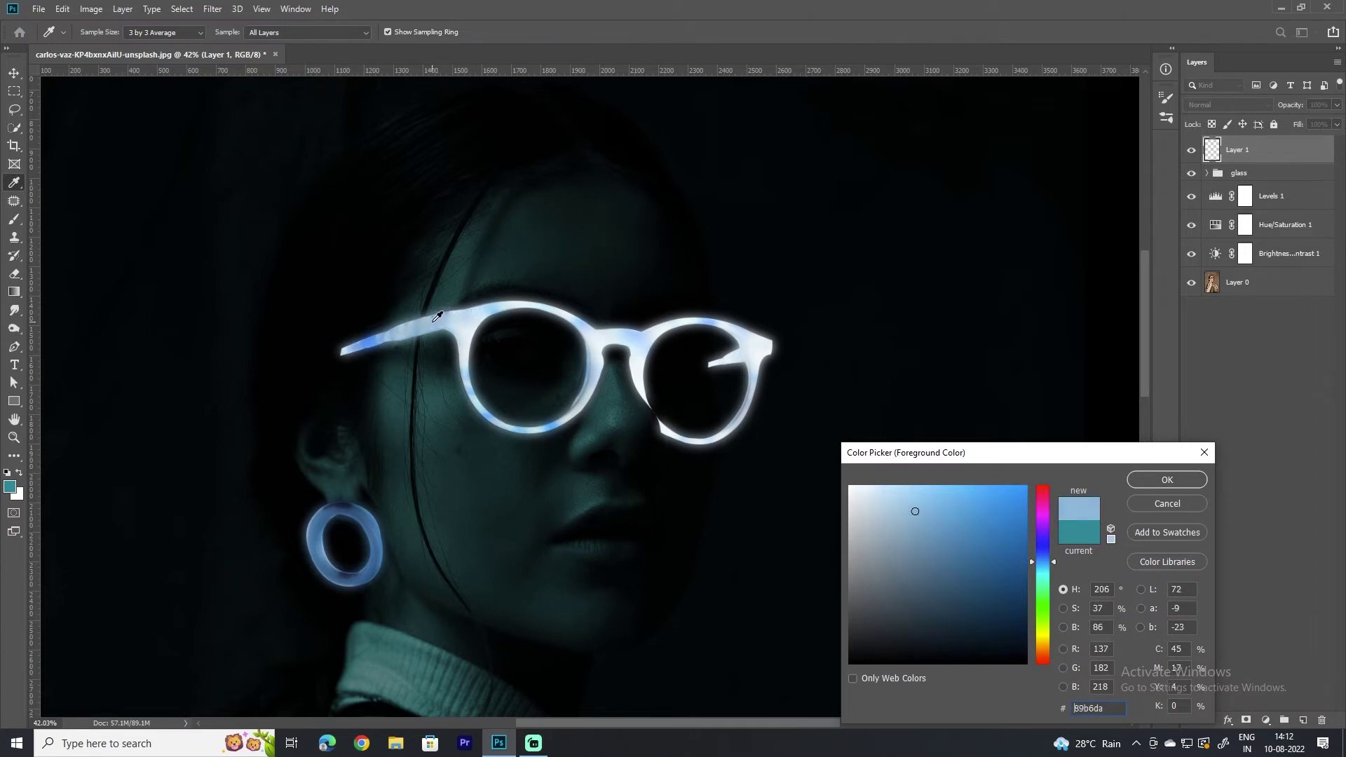
click(1158, 481)
key(b)
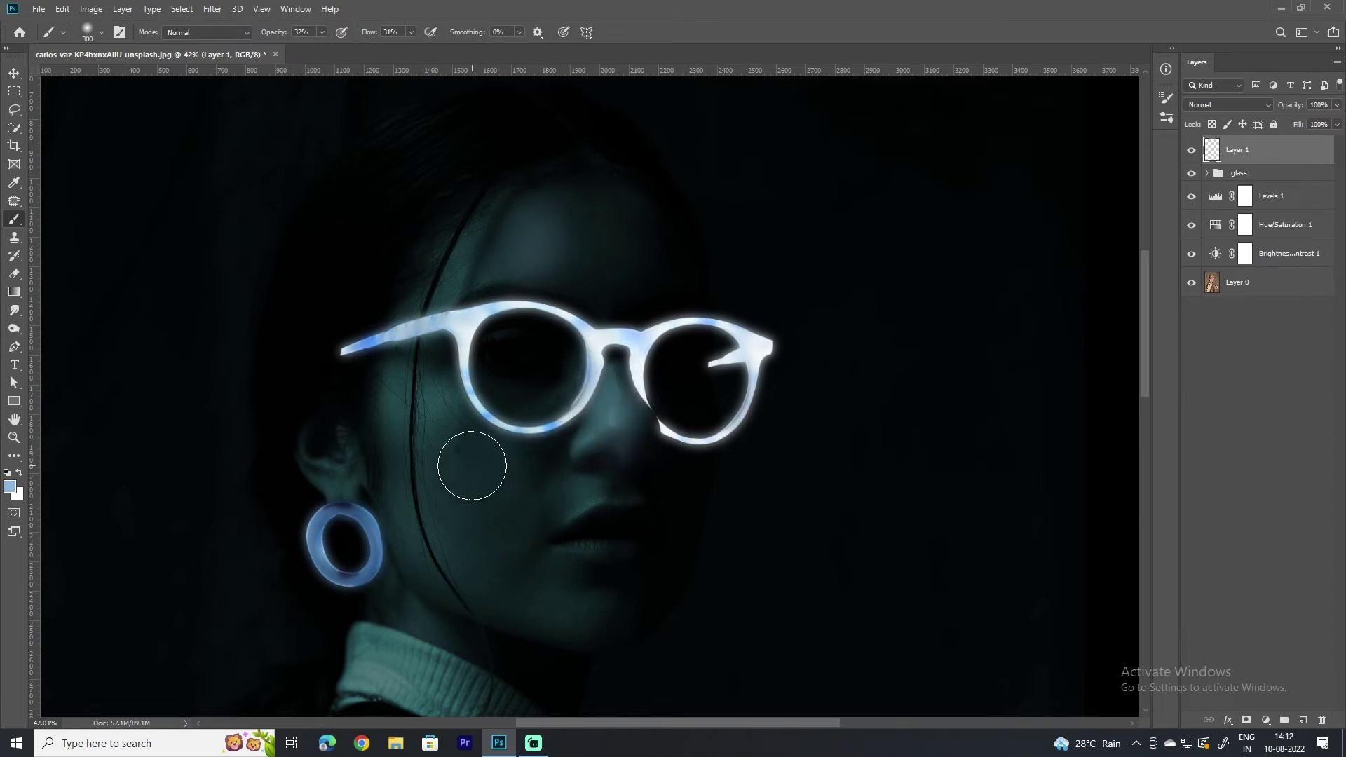
drag(469, 466, 511, 442)
- Lower brush flow and opacity slightly and resample a deeper blue from the glasses rim
drag(369, 37, 366, 40)
drag(282, 35, 276, 39)
click(10, 487)
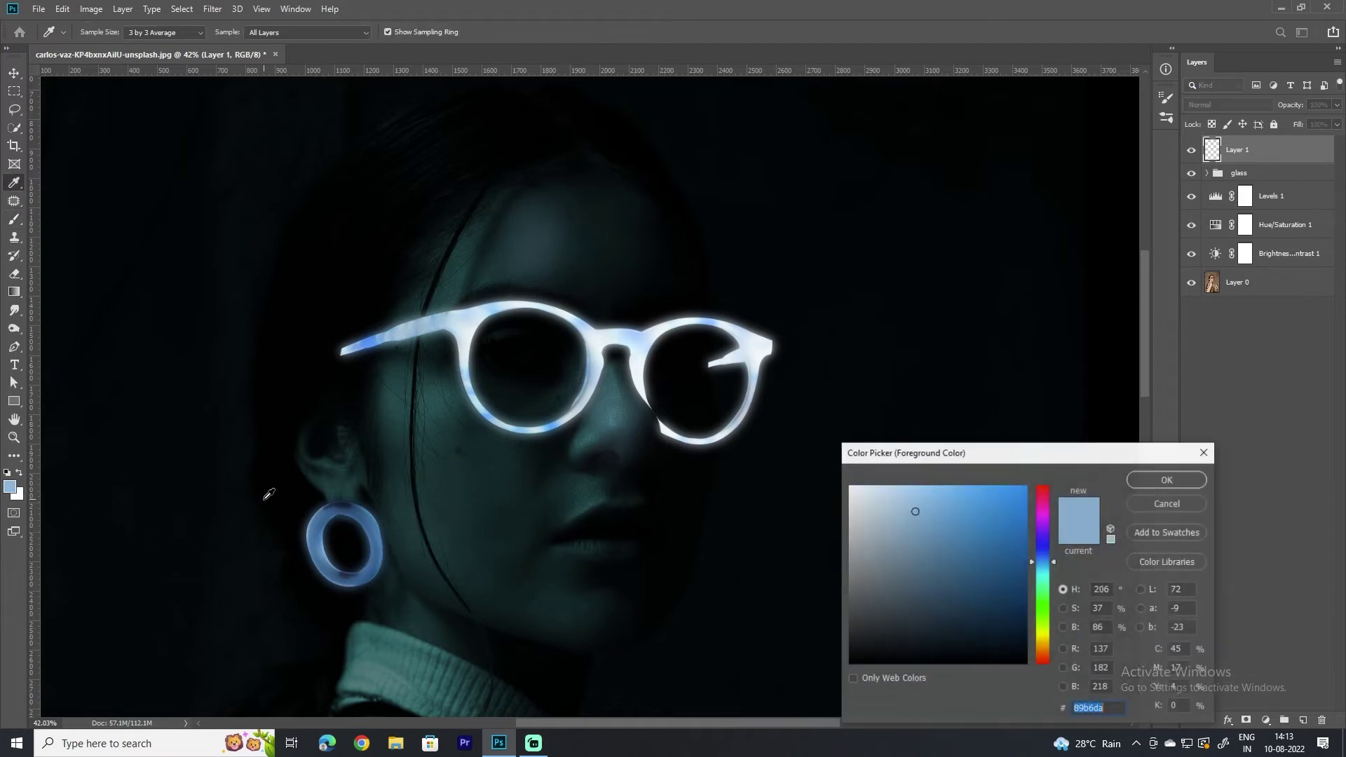
click(369, 509)
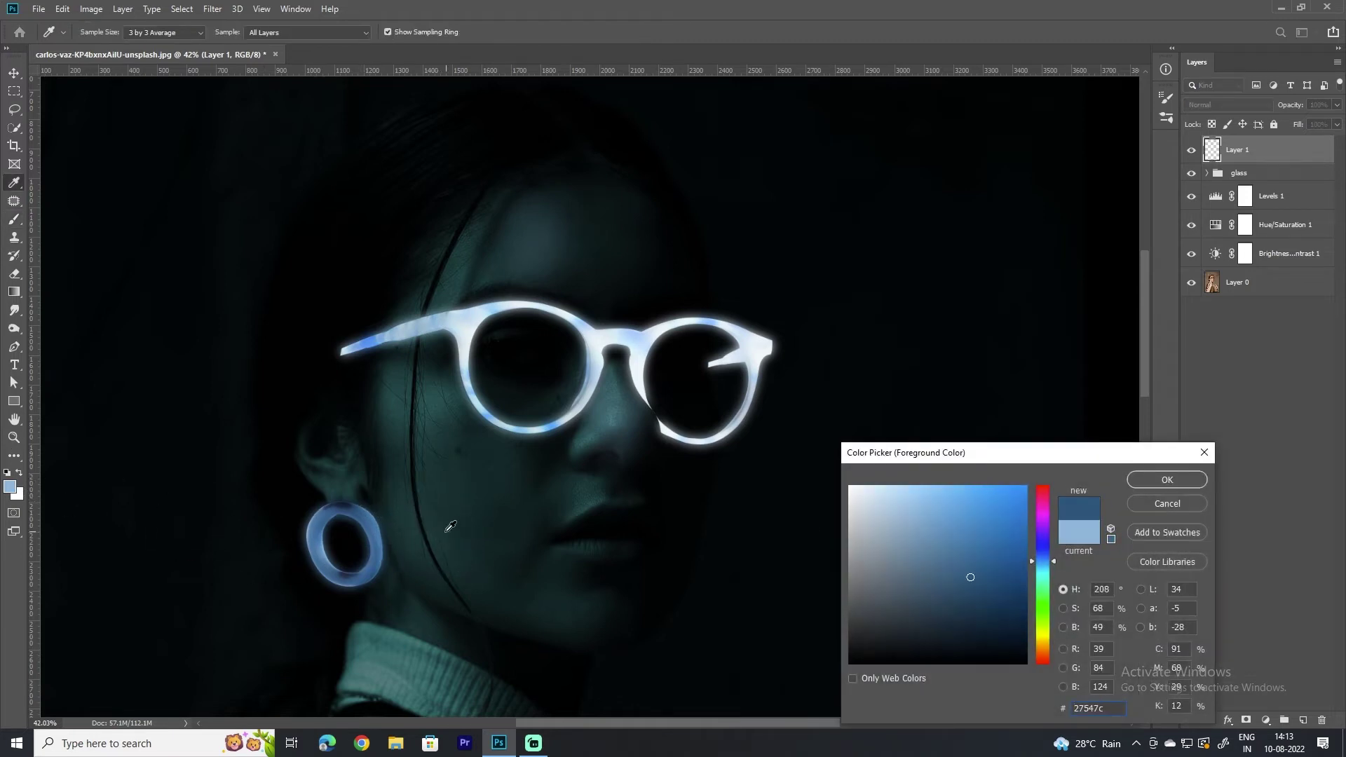
click(390, 498)
click(431, 390)
mouse_move(470, 338)
mouse_down()
mouse_move(468, 358)
mouse_move(502, 303)
mouse_move(370, 339)
mouse_up()
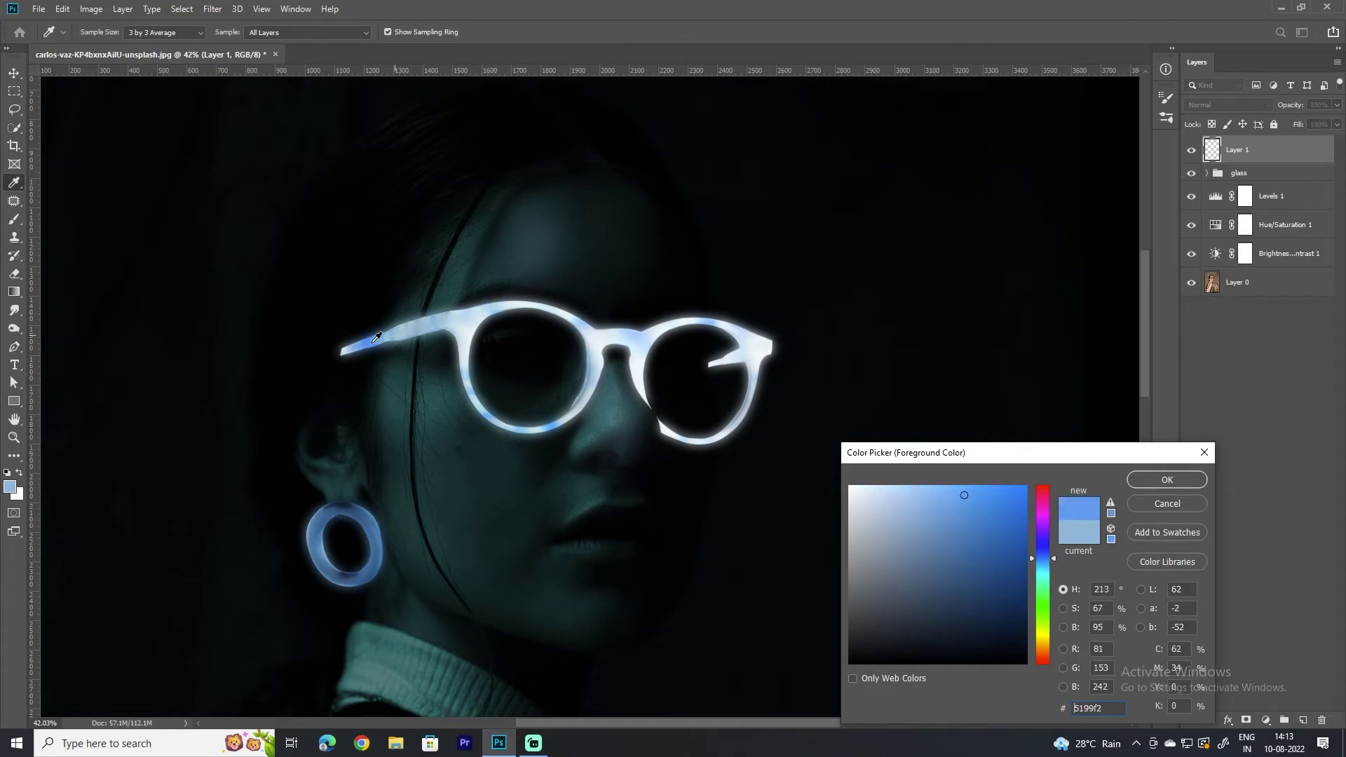
click(1157, 481)
key(b)
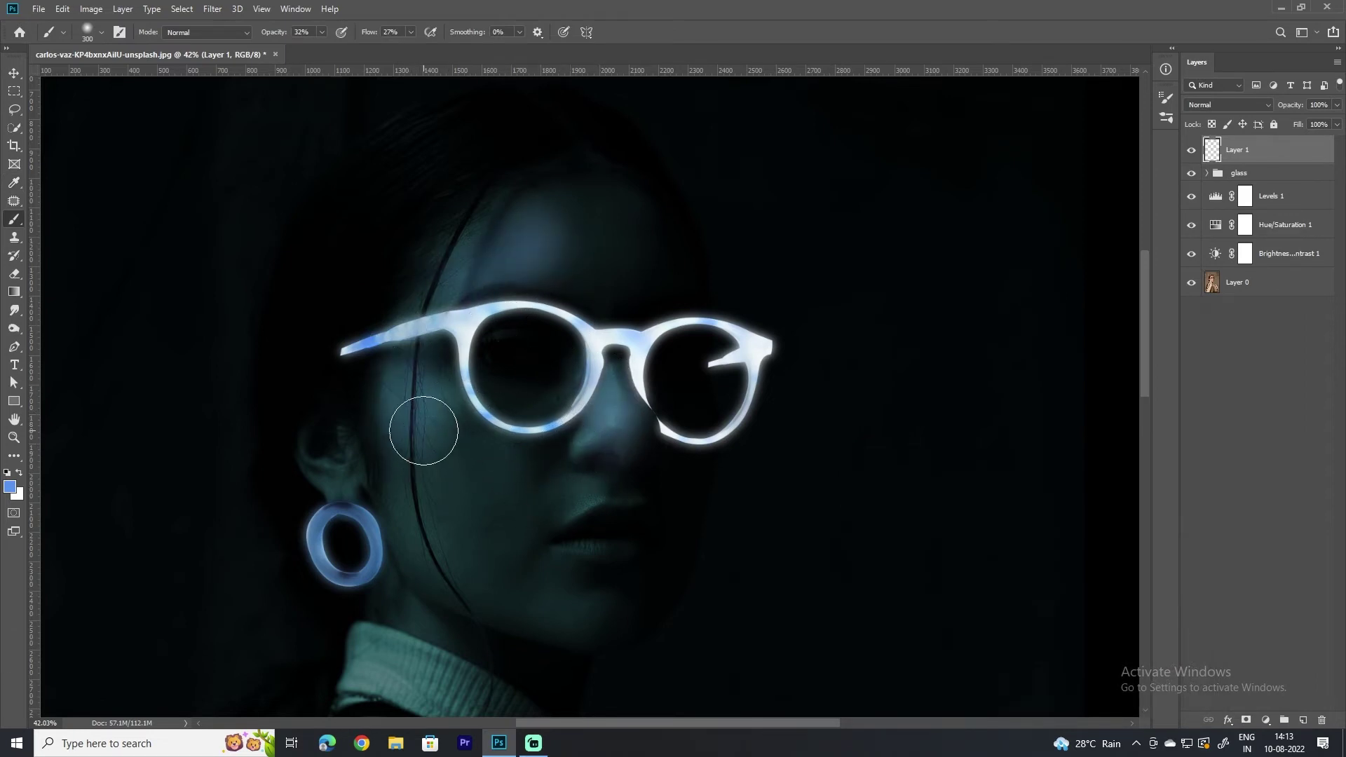
- With a 500 px brush, paint light blue over the cheek, sweater collar and shoulder
key(bracketright)
key(bracketright)
key(bracketright)
drag(429, 436, 452, 510)
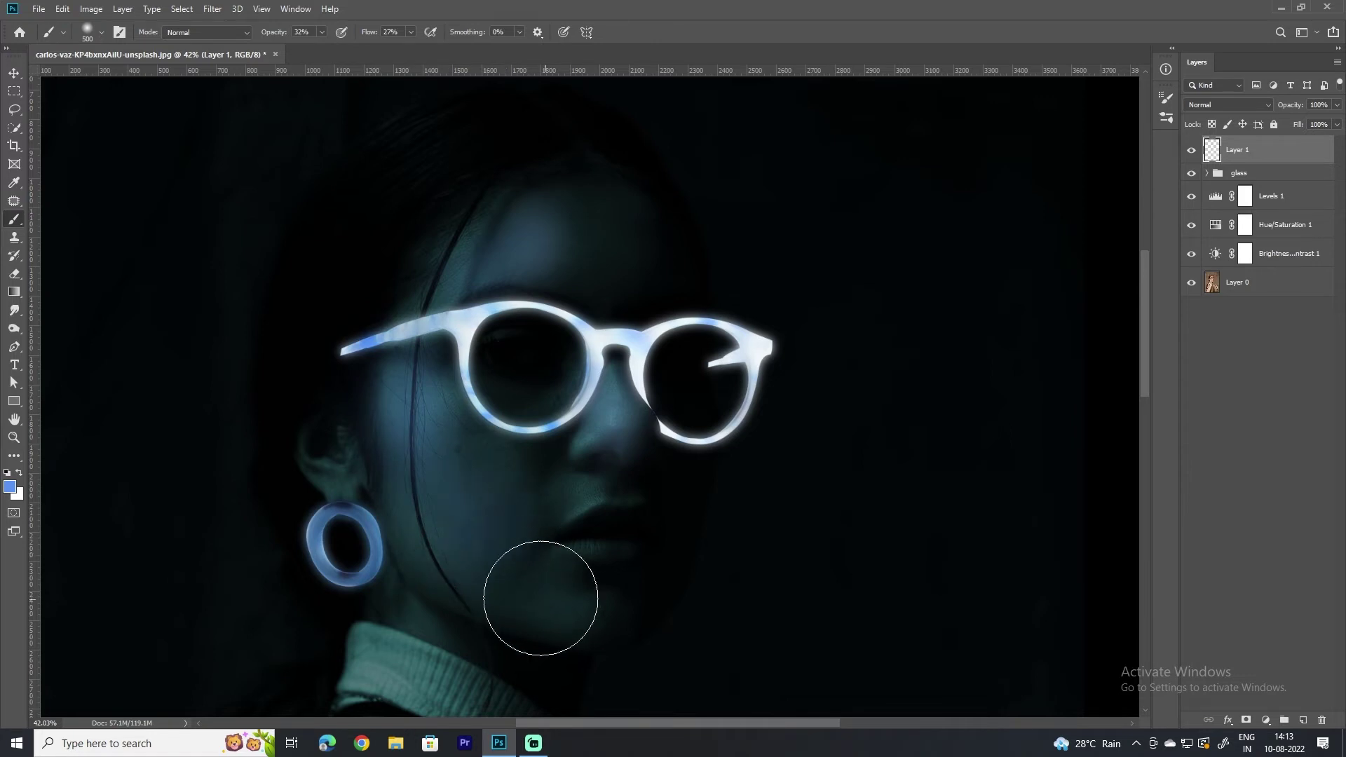
drag(595, 541, 625, 246)
mouse_move(522, 449)
mouse_down()
mouse_move(421, 384)
mouse_move(556, 491)
mouse_move(414, 505)
mouse_move(292, 617)
mouse_move(346, 676)
mouse_move(483, 571)
mouse_move(598, 629)
mouse_move(779, 604)
mouse_move(793, 661)
mouse_move(572, 584)
mouse_move(559, 496)
mouse_move(340, 541)
mouse_move(406, 645)
mouse_move(492, 638)
mouse_up()
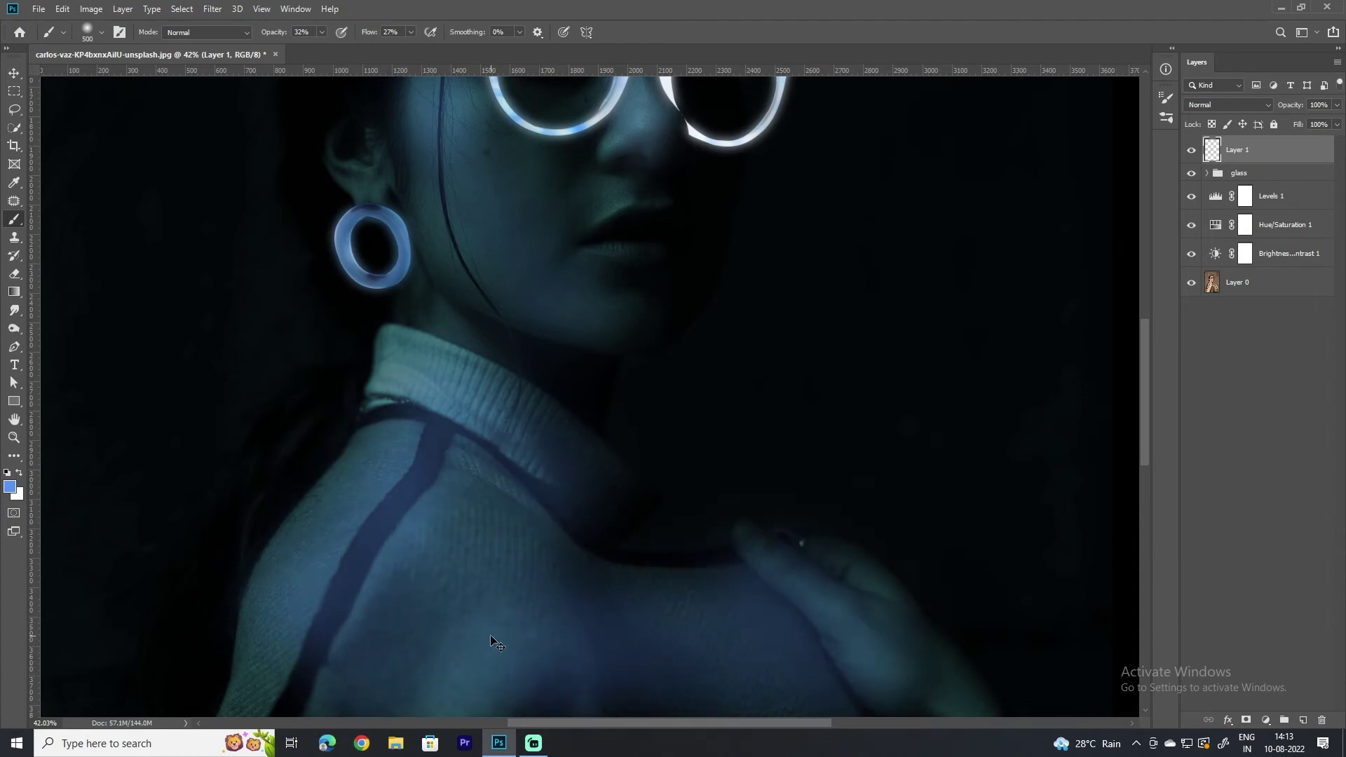
scroll(493, 640, down, 1)
scroll(493, 640, down, 2)
scroll(493, 640, up, 3)
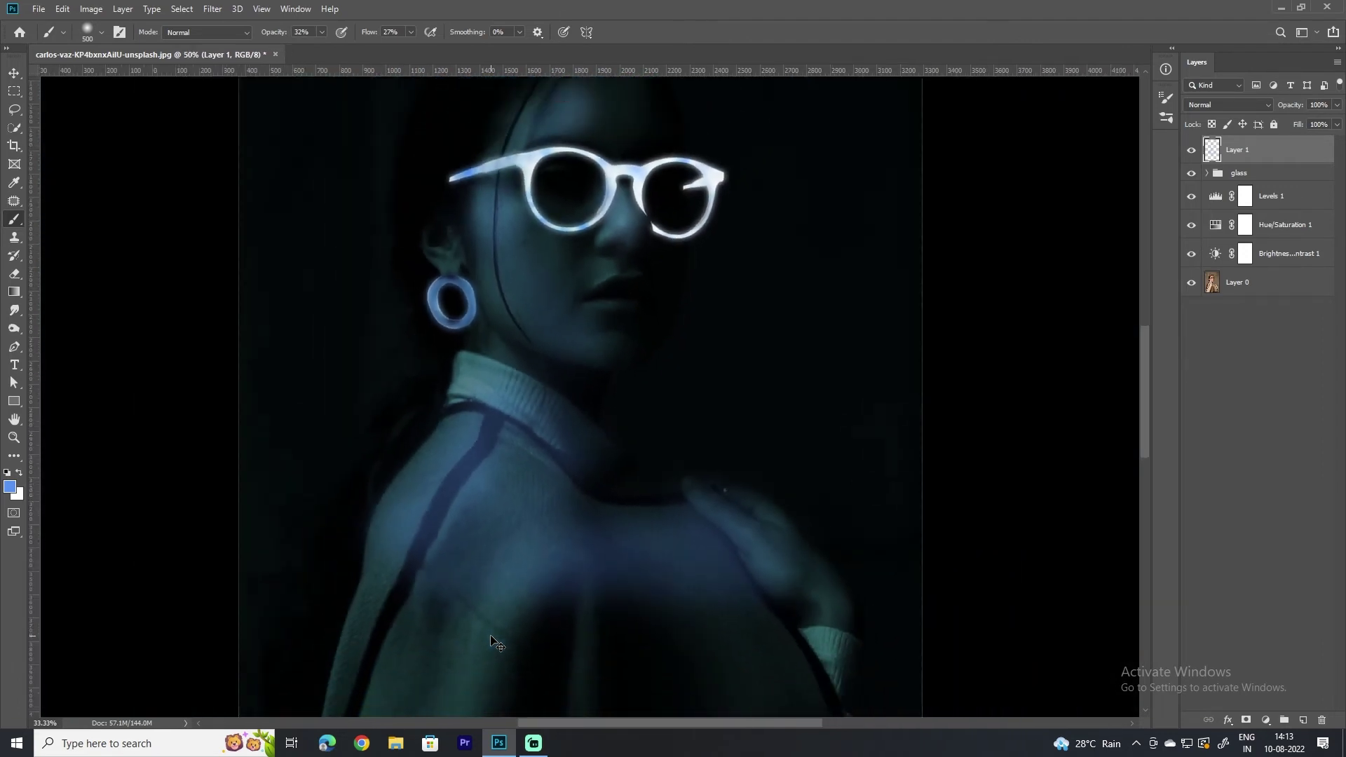
scroll(493, 640, down, 2)
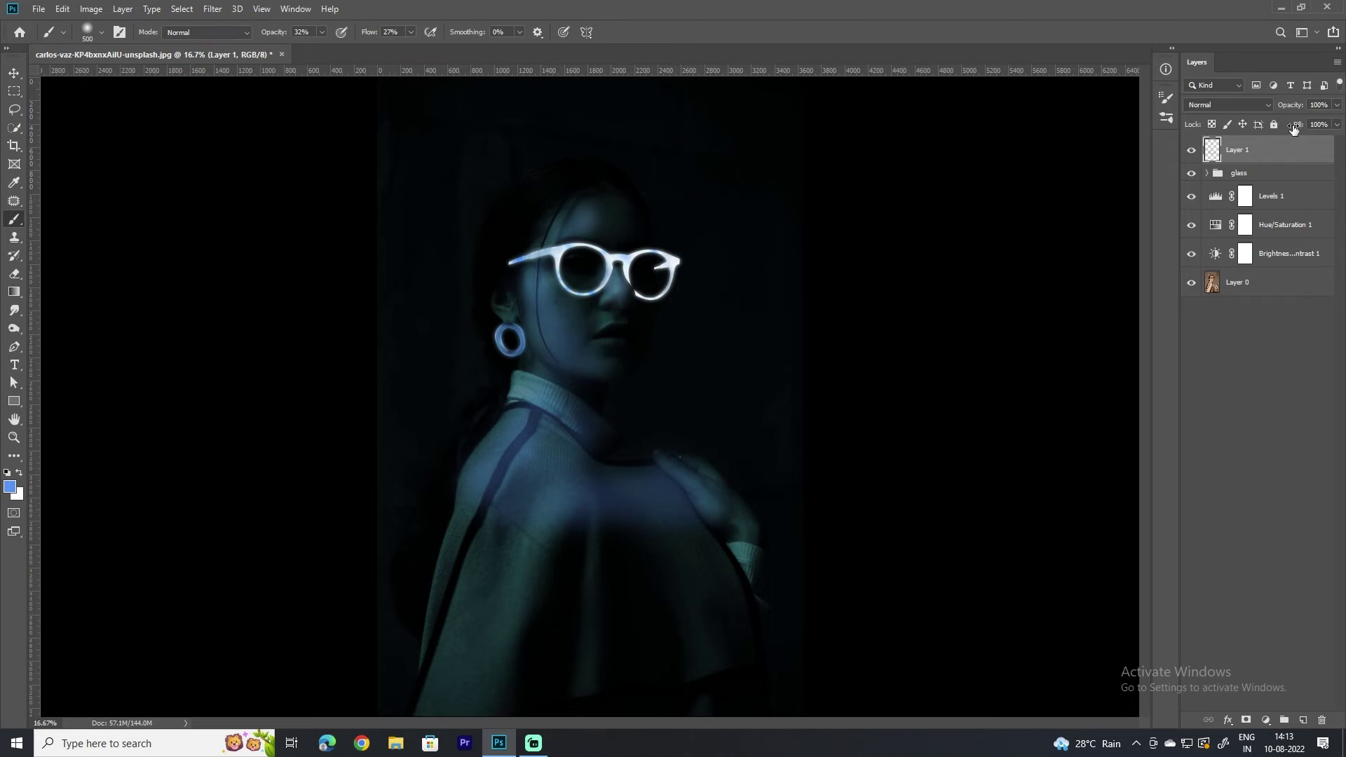
- Set Layer 1's blend mode to Overlay and zoom in on the face
click(1256, 107)
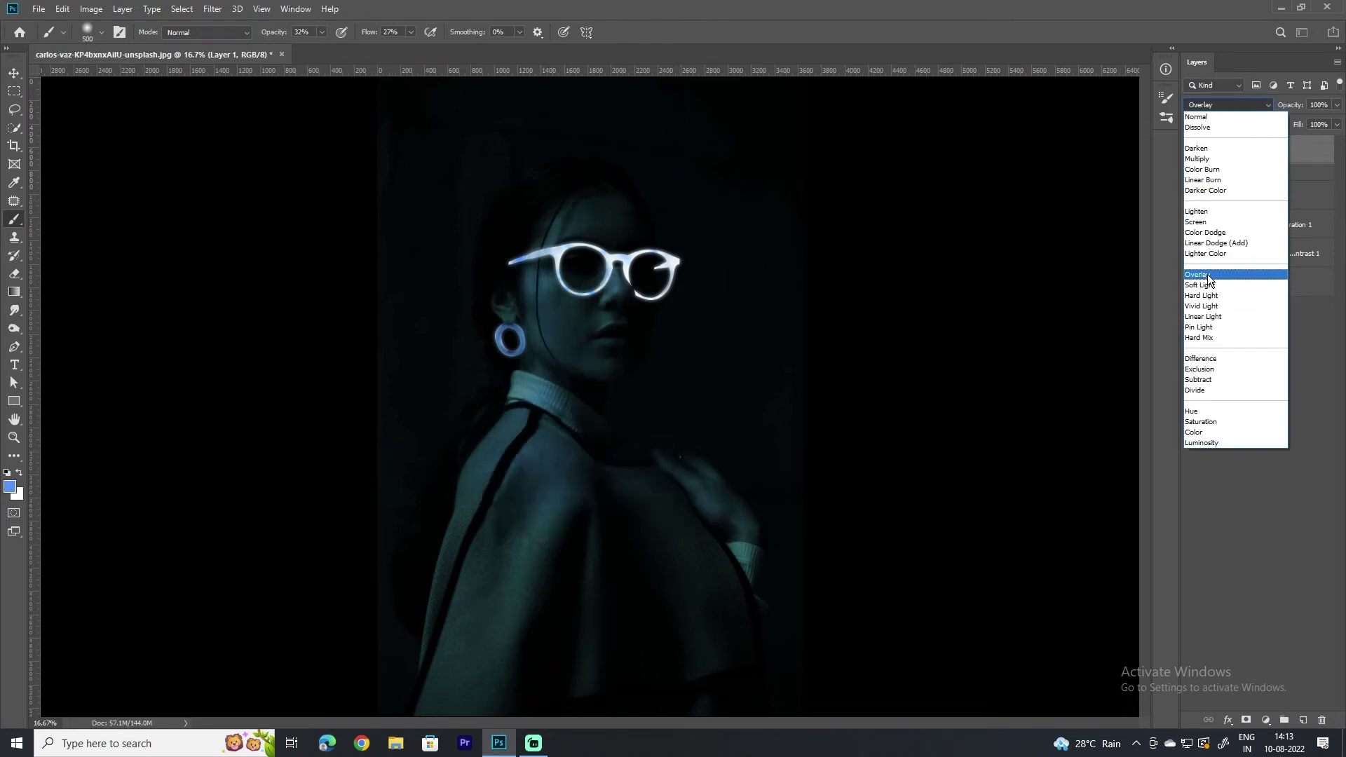
click(1207, 275)
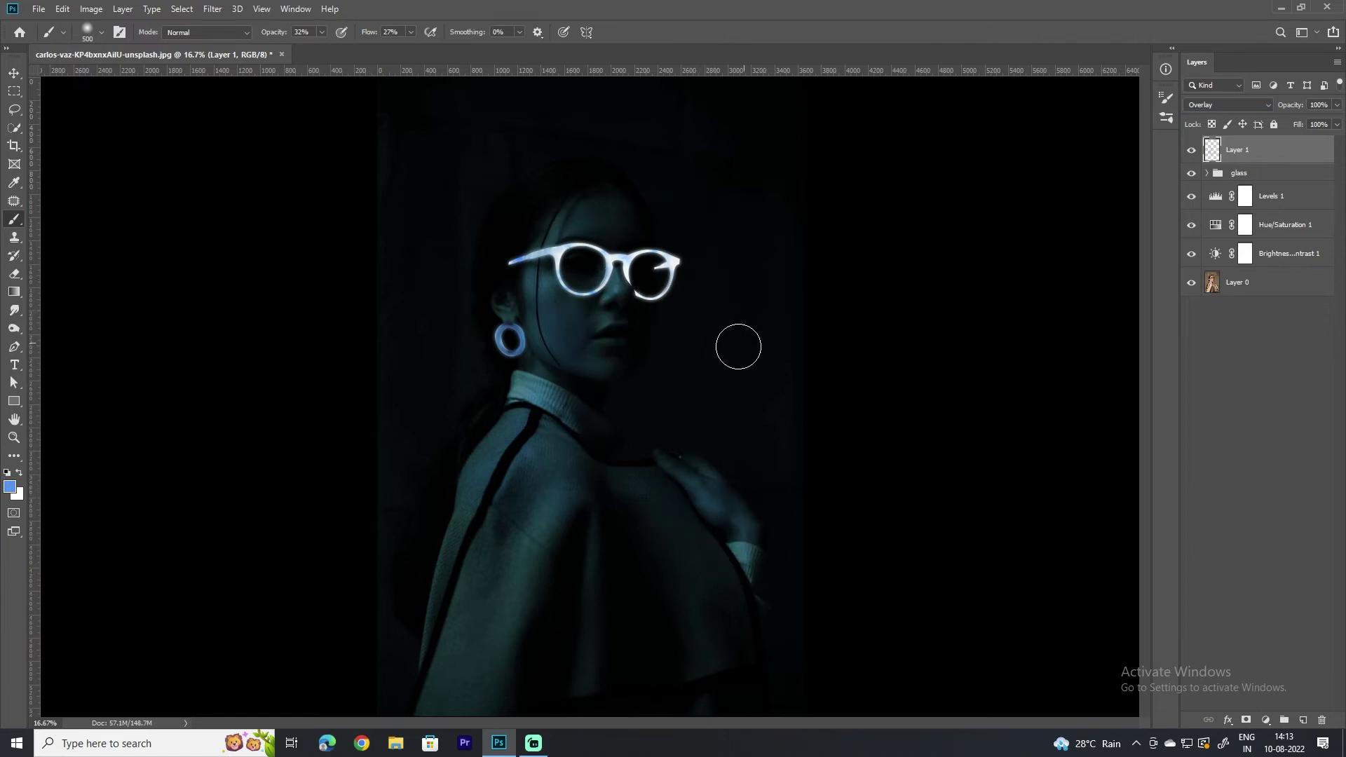
scroll(589, 352, up, 3)
scroll(589, 353, up, 3)
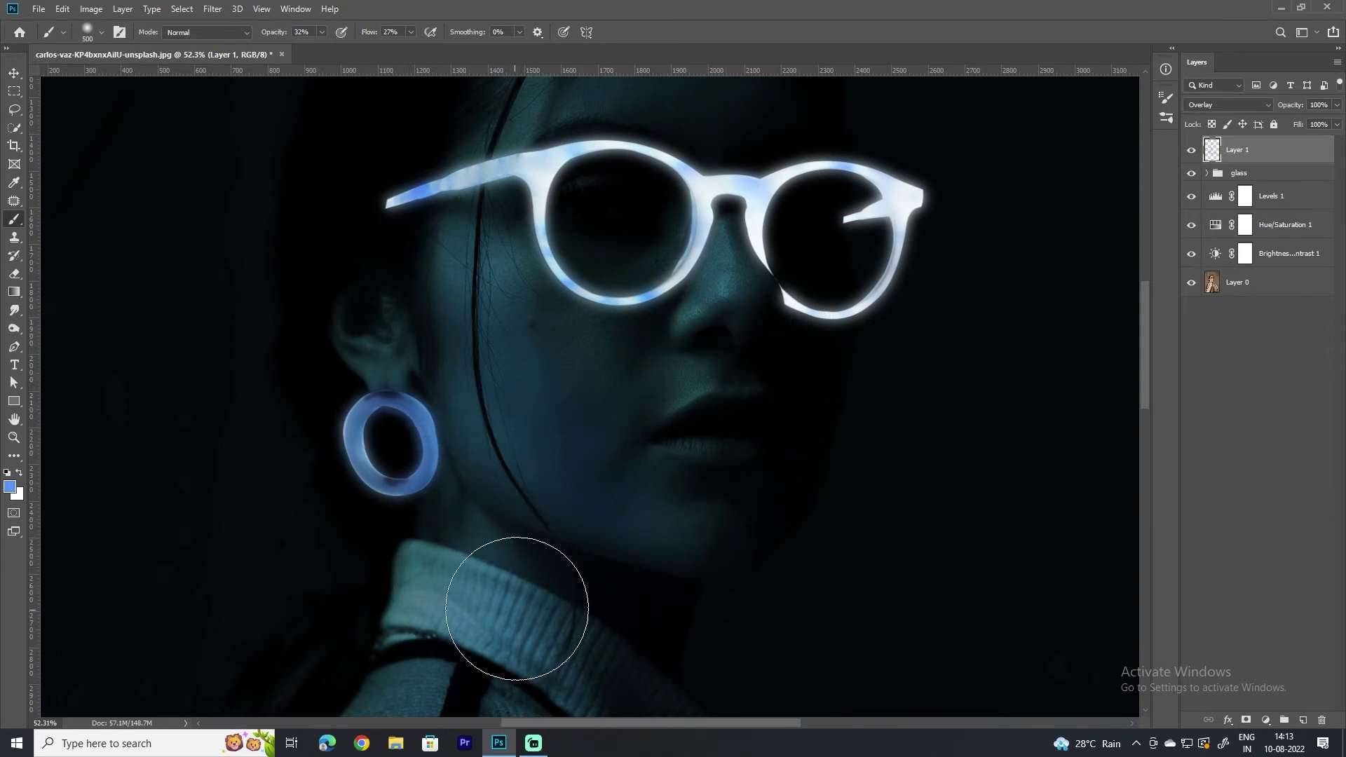
drag(624, 373, 462, 545)
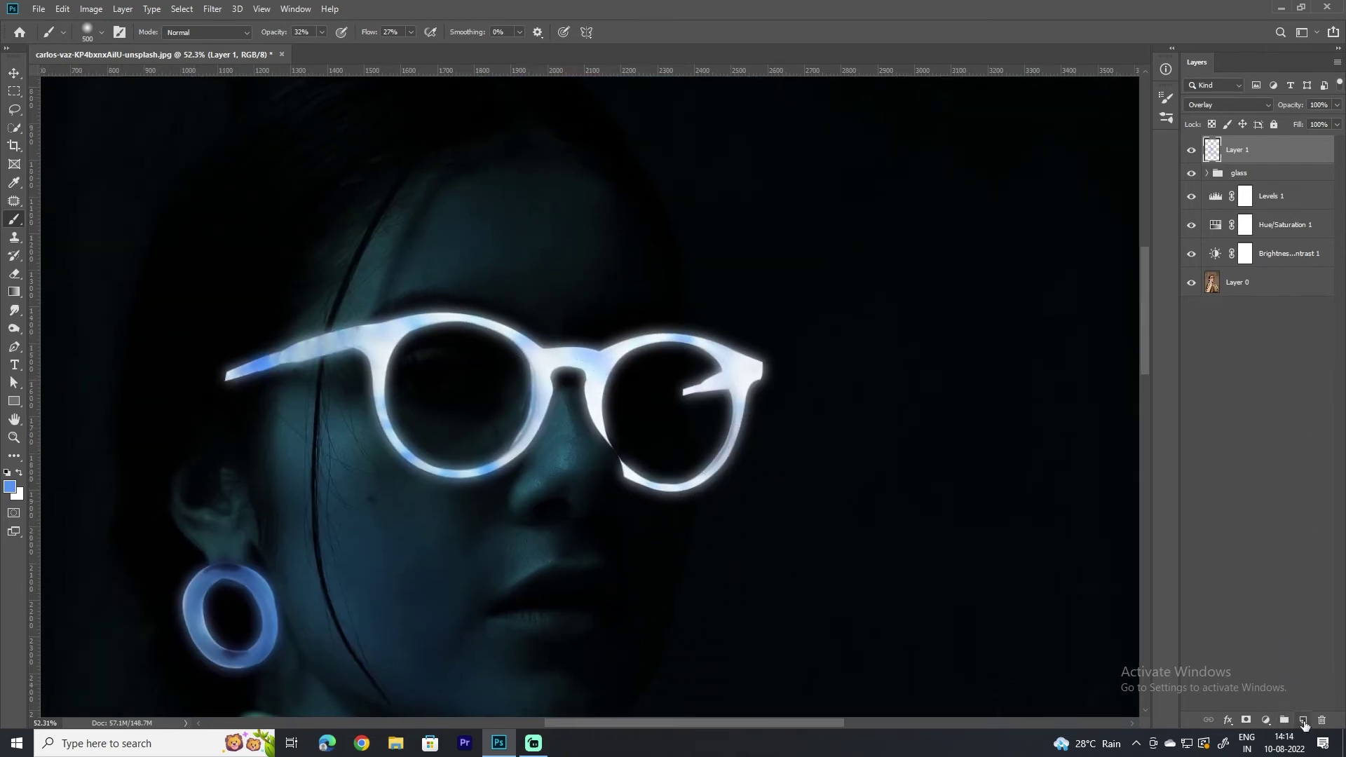
- Add a new Color Dodge layer above Layer 1 and shrink the brush to 40 px
click(1305, 721)
click(1237, 105)
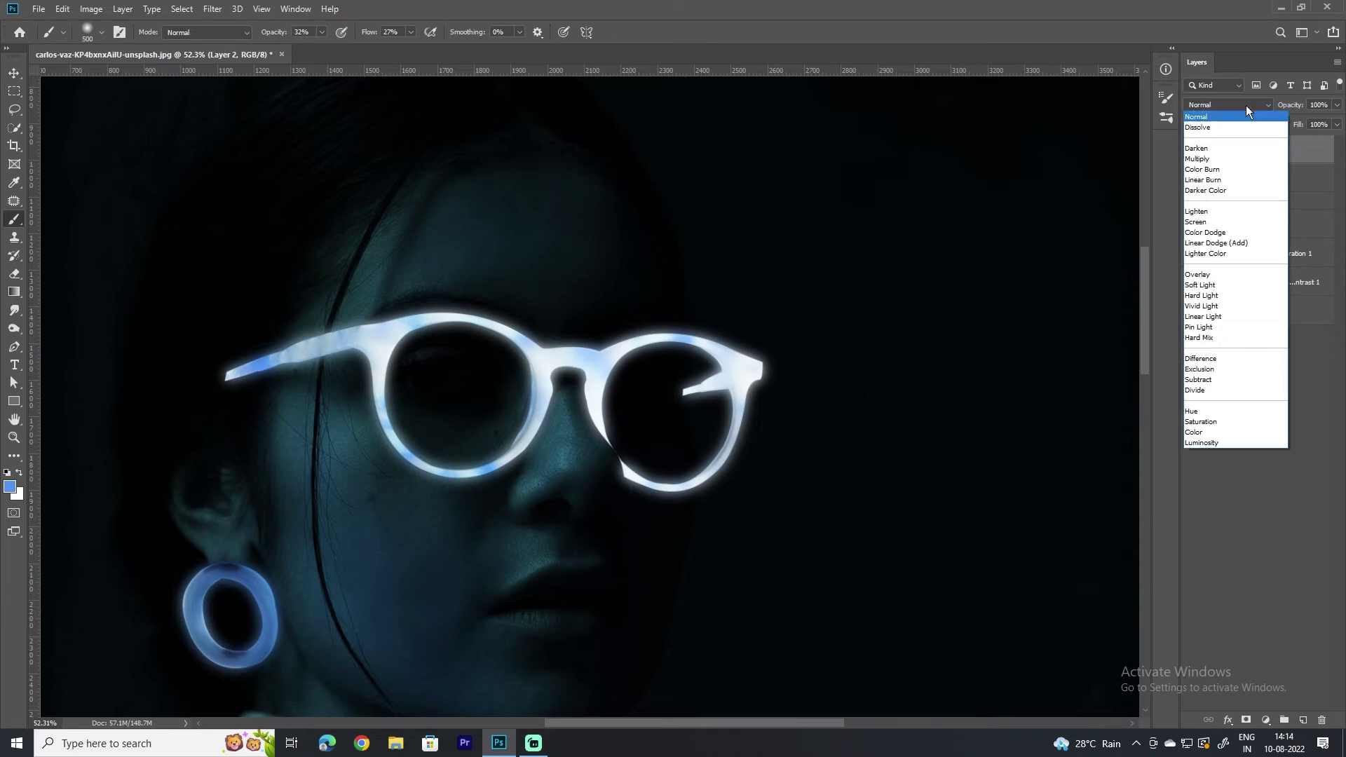
click(1220, 232)
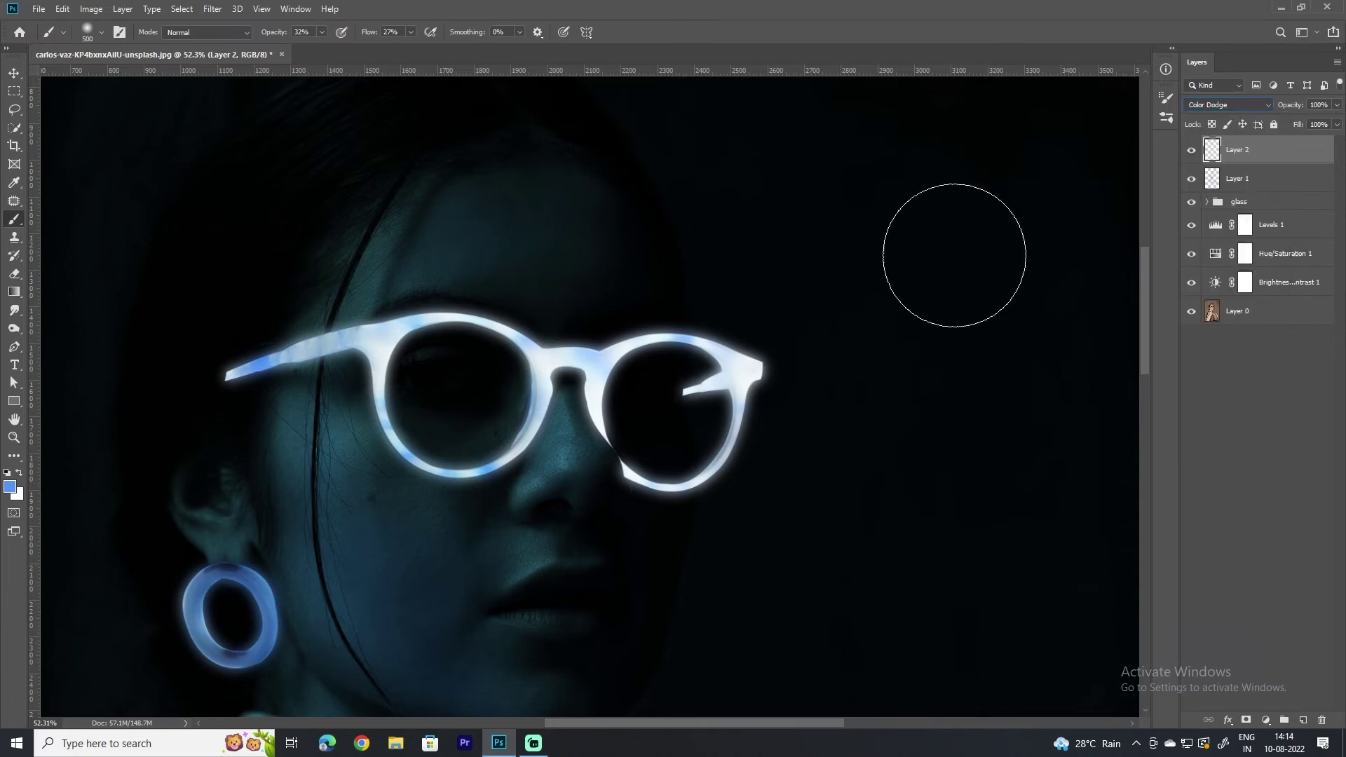
click(103, 32)
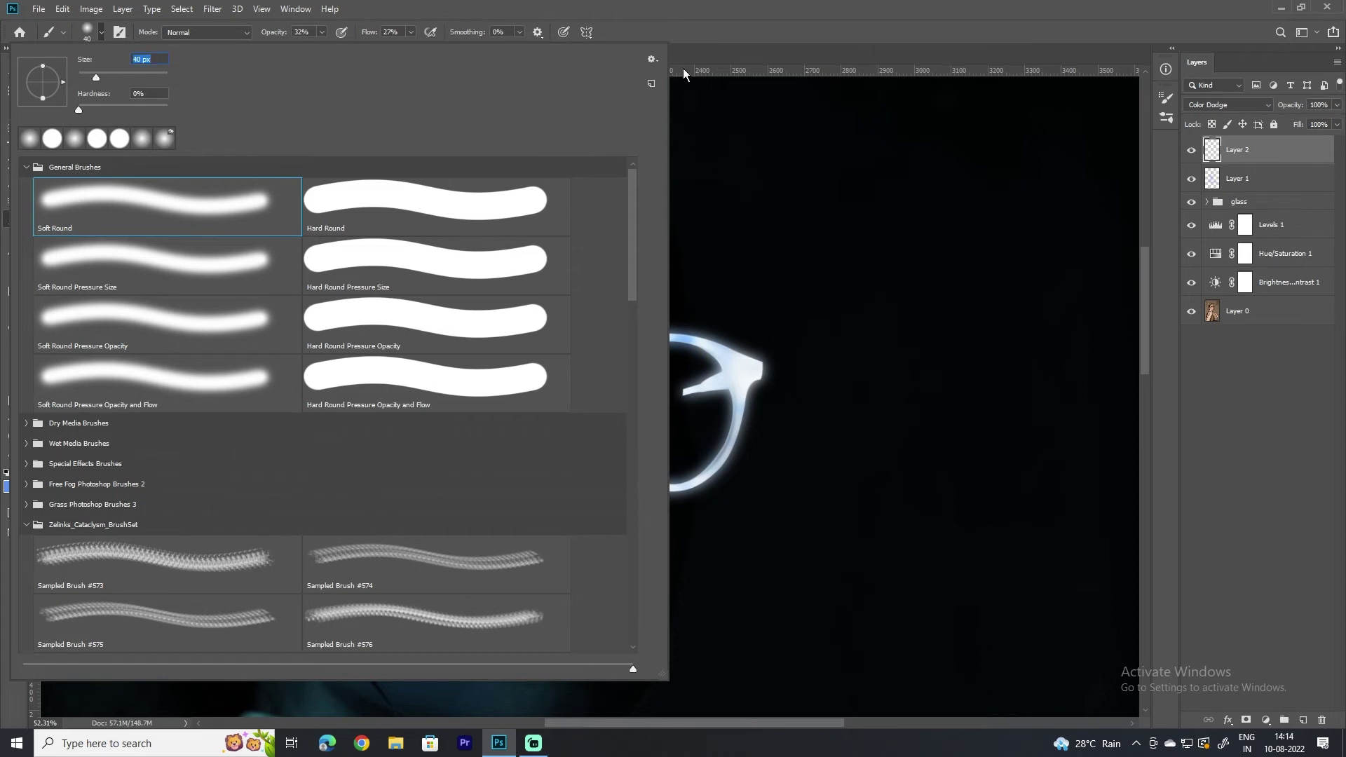
click(708, 32)
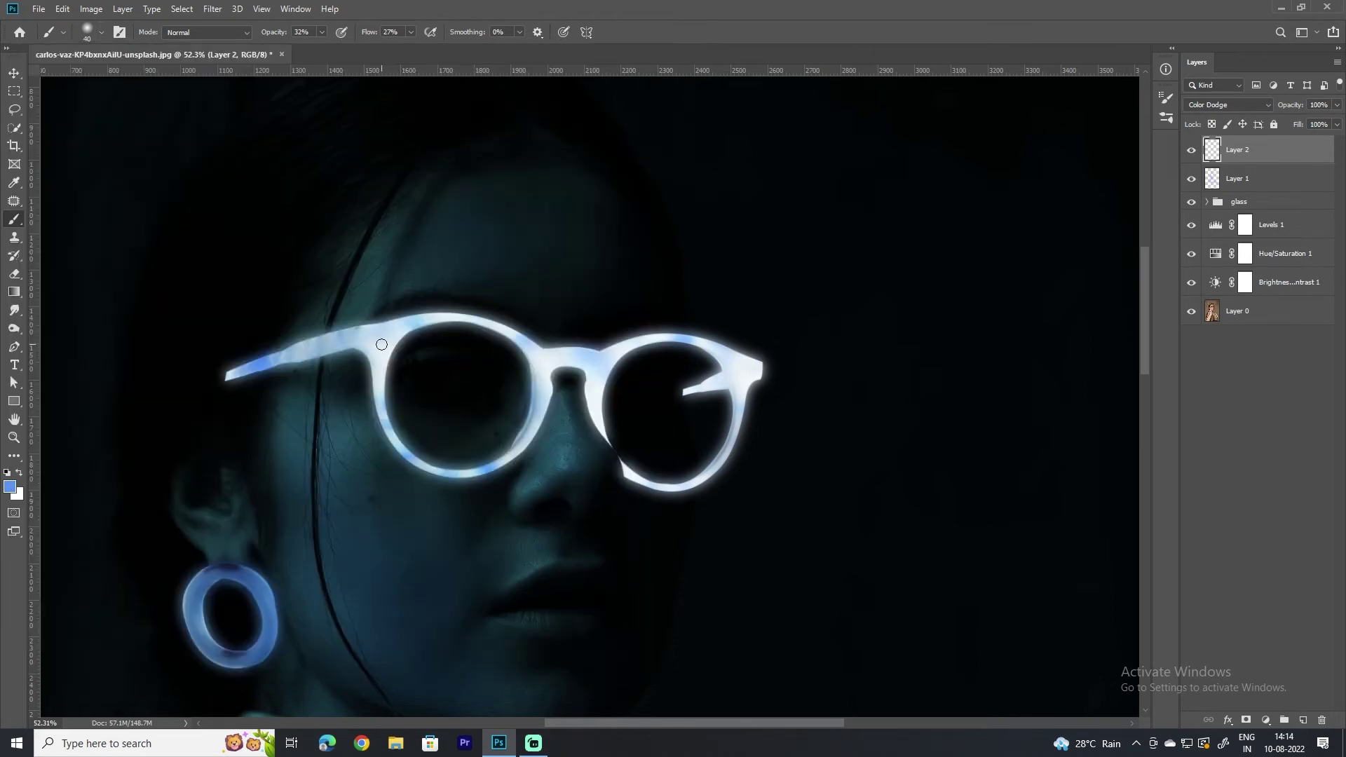
- Raise brush opacity to 100% and paint a blue glow along the collar edge
drag(346, 643, 444, 406)
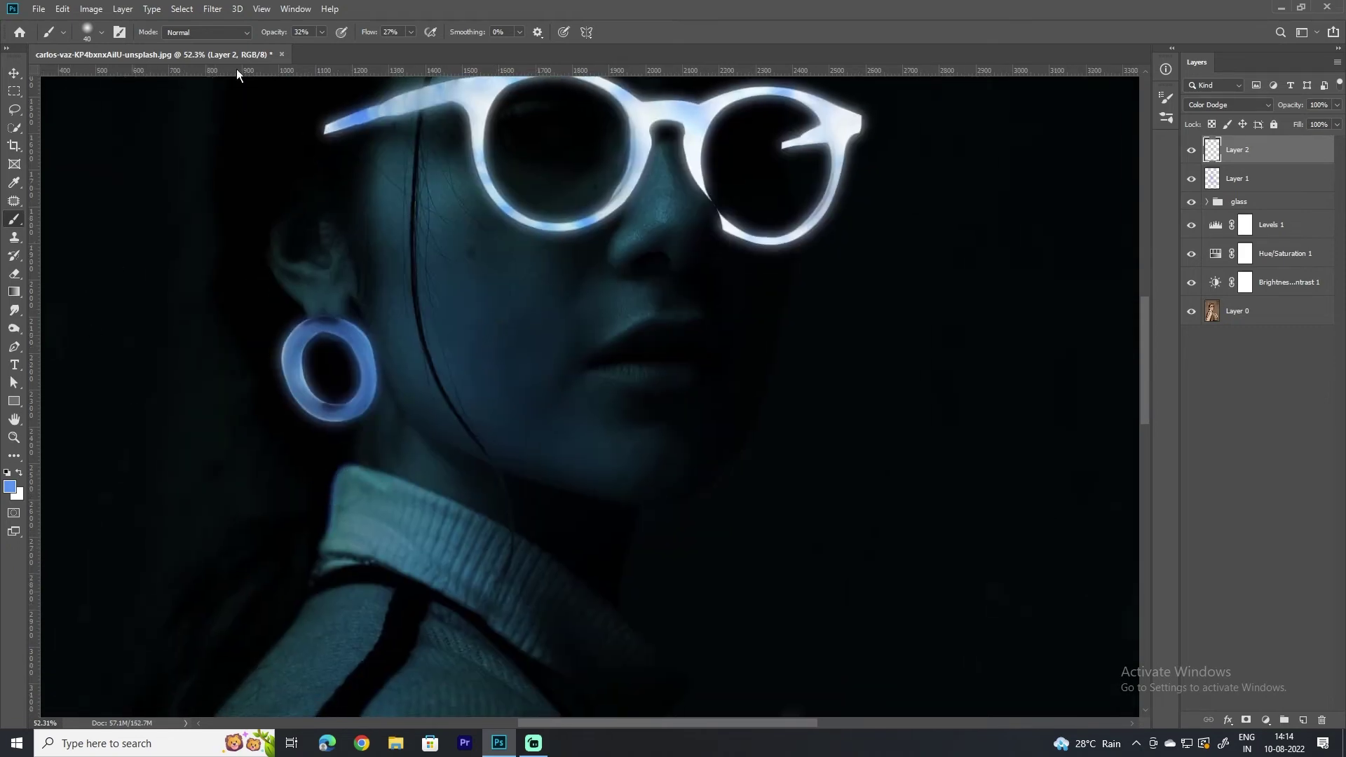
drag(271, 38, 602, 55)
mouse_move(345, 472)
mouse_down()
mouse_move(417, 486)
mouse_move(510, 530)
mouse_up()
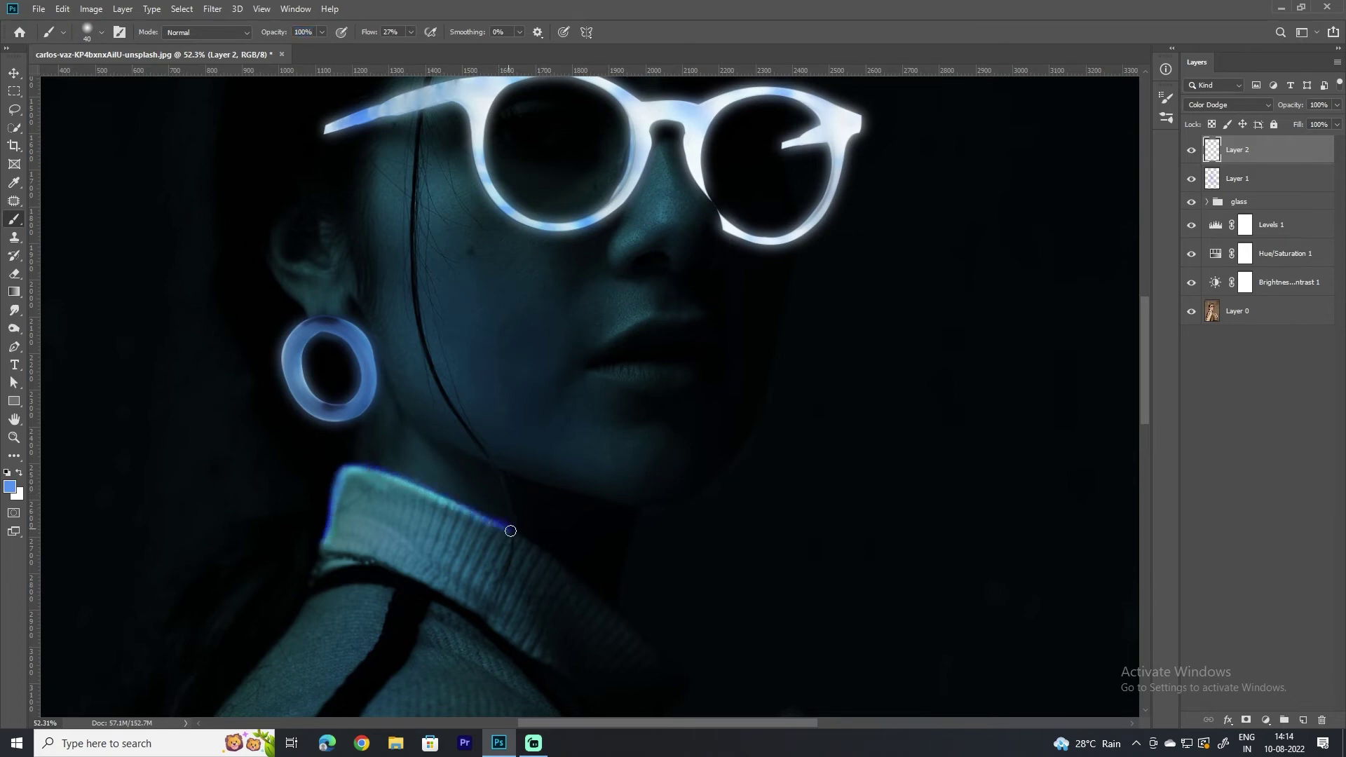
mouse_move(361, 476)
mouse_down()
mouse_move(424, 490)
mouse_move(337, 487)
mouse_move(434, 498)
mouse_move(359, 488)
mouse_up()
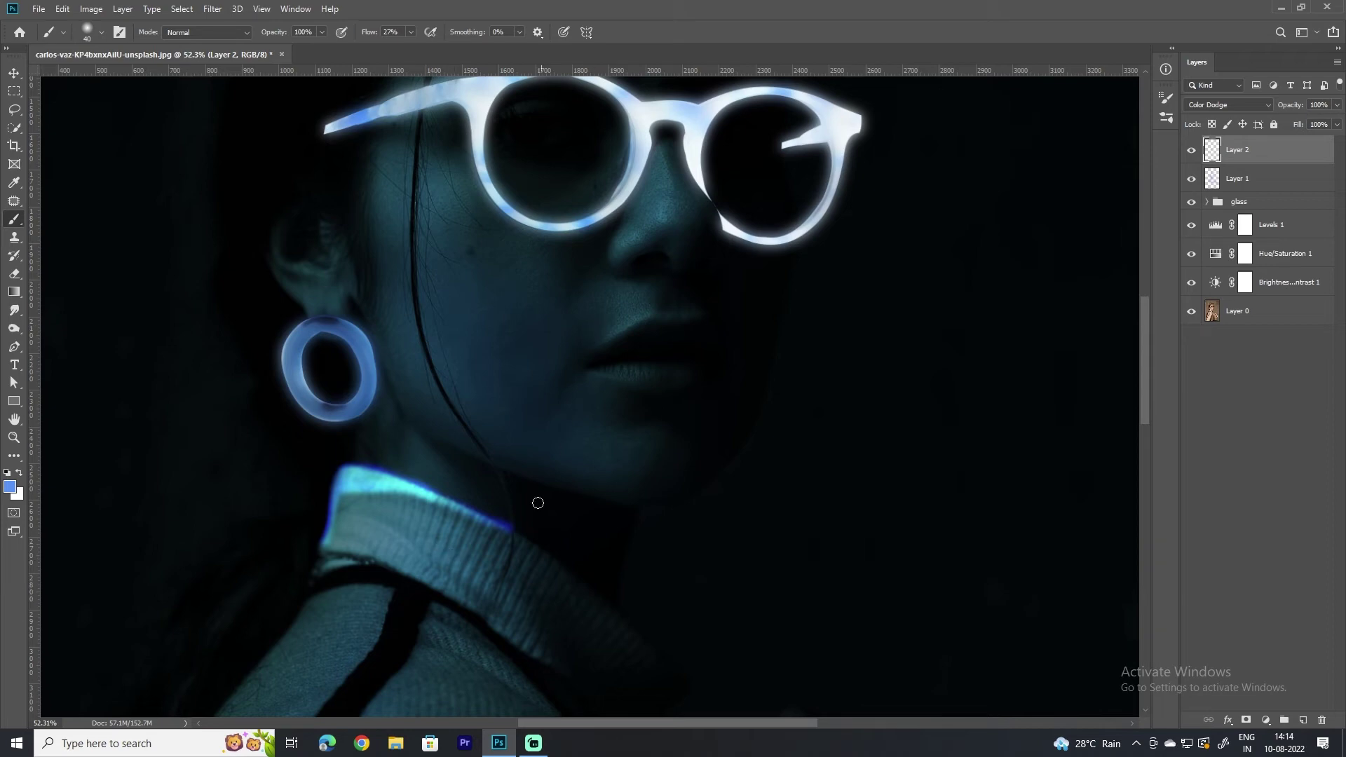
- Paint blue glow on the ear, then with a 175 px brush down the hair strand
scroll(491, 298, up, 3)
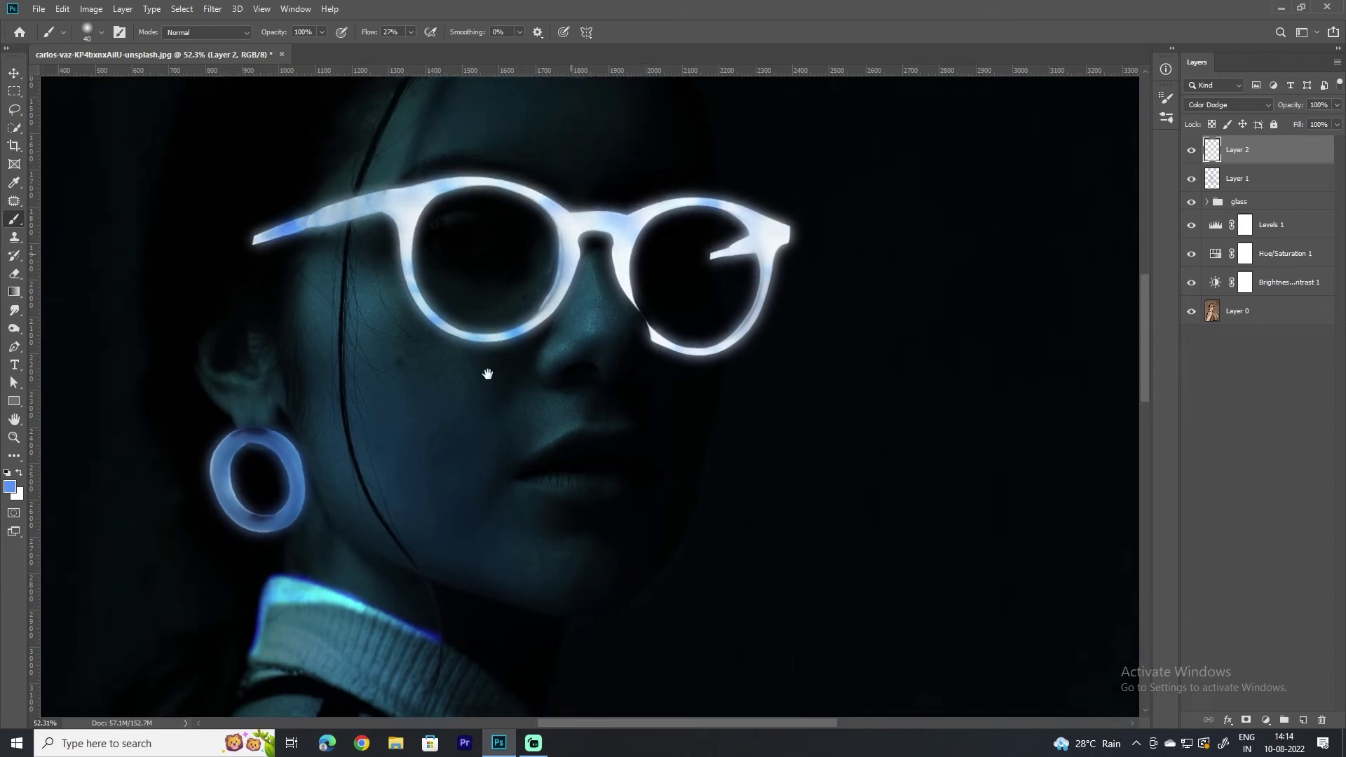
scroll(484, 379, right, 2)
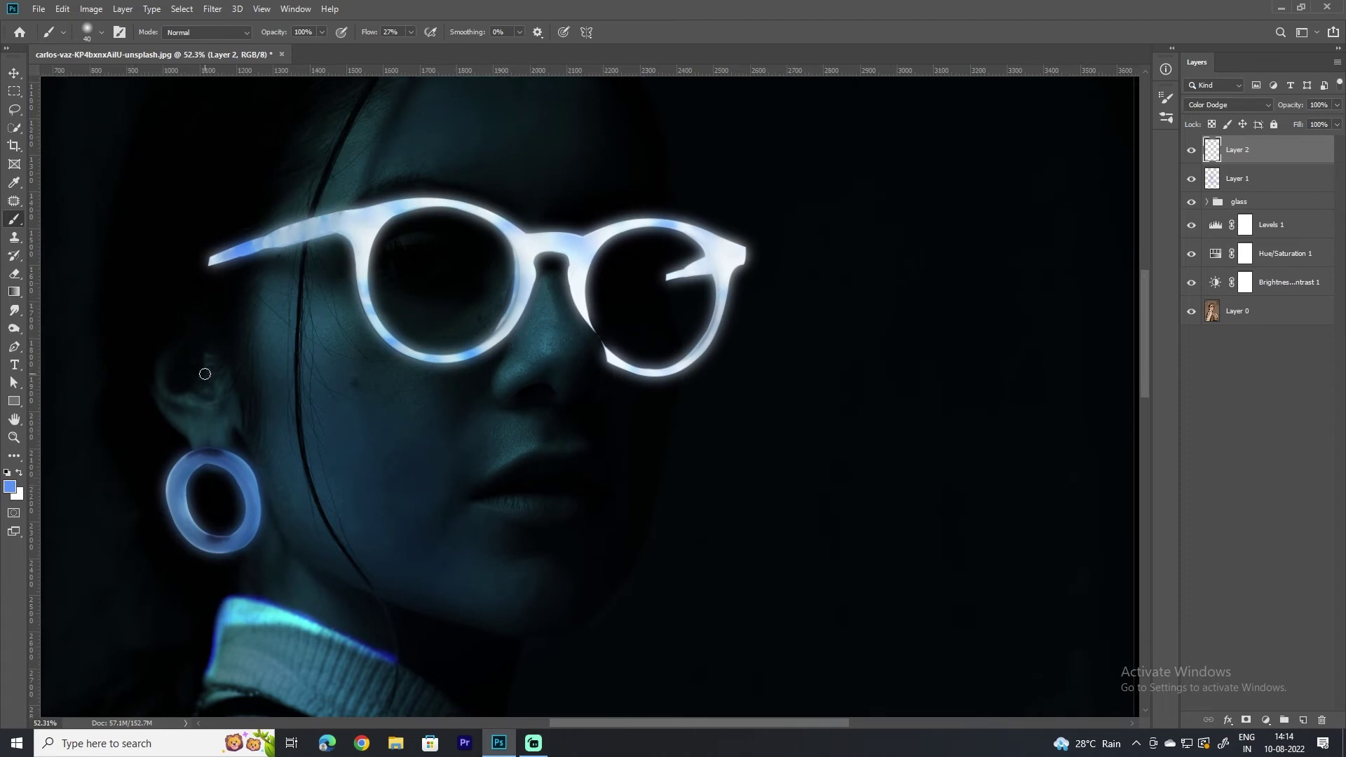
mouse_move(205, 350)
mouse_down()
mouse_move(213, 413)
mouse_move(157, 391)
mouse_move(180, 425)
mouse_up()
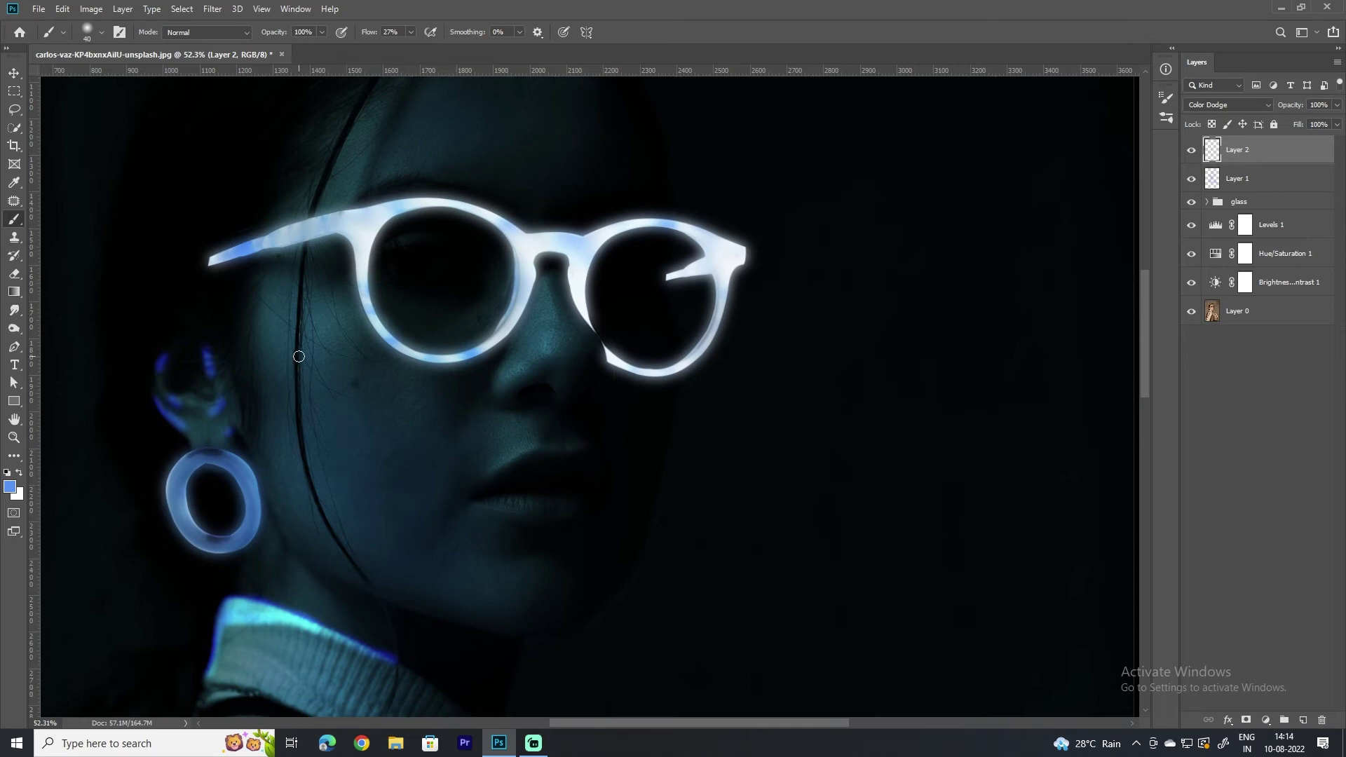
key(bracketright)
key(bracketright)
key(bracketright)
key(bracketright)
key(bracketright)
key(bracketright)
key(bracketright)
key(bracketright)
mouse_move(293, 347)
mouse_down()
mouse_move(312, 463)
mouse_move(418, 620)
mouse_up()
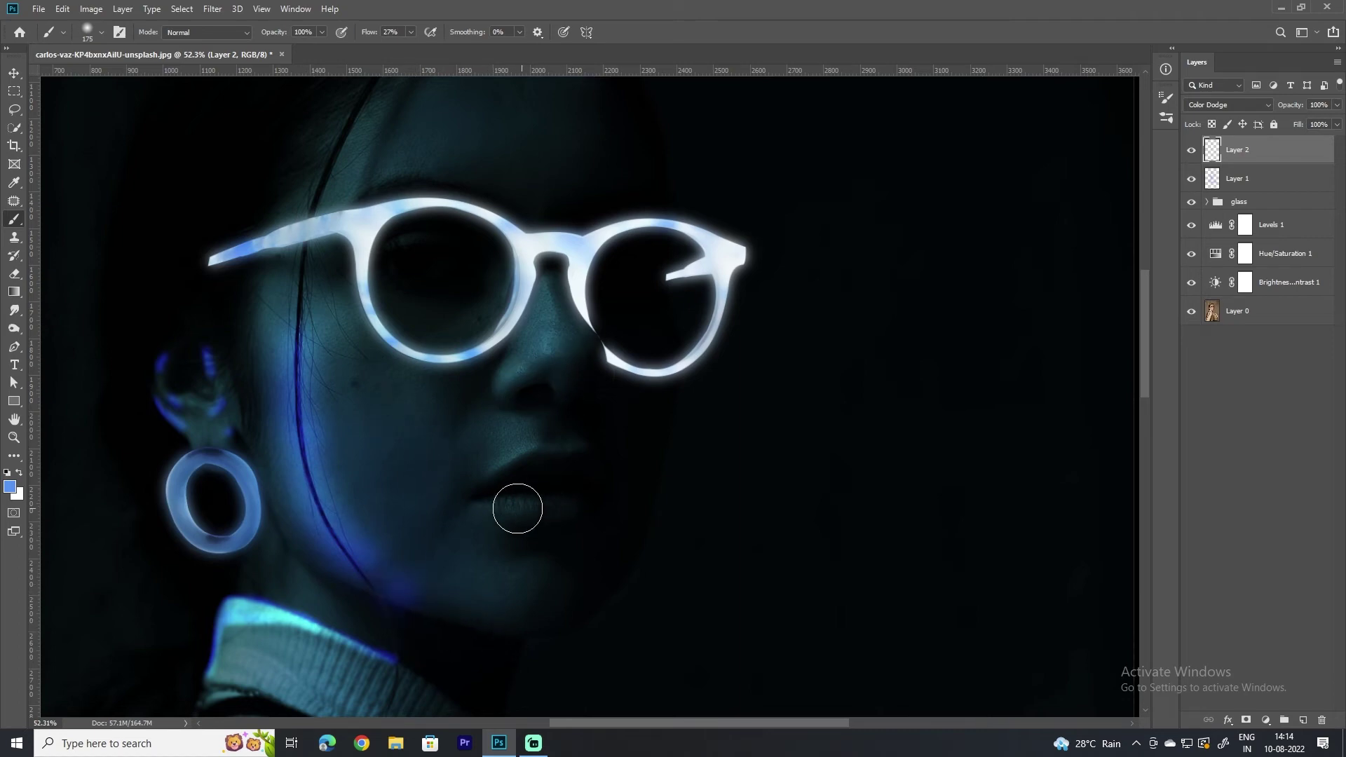
- Sample a dark teal colour and softly paint the hair strand, cheek and jaw at 250 px
click(9, 485)
click(396, 382)
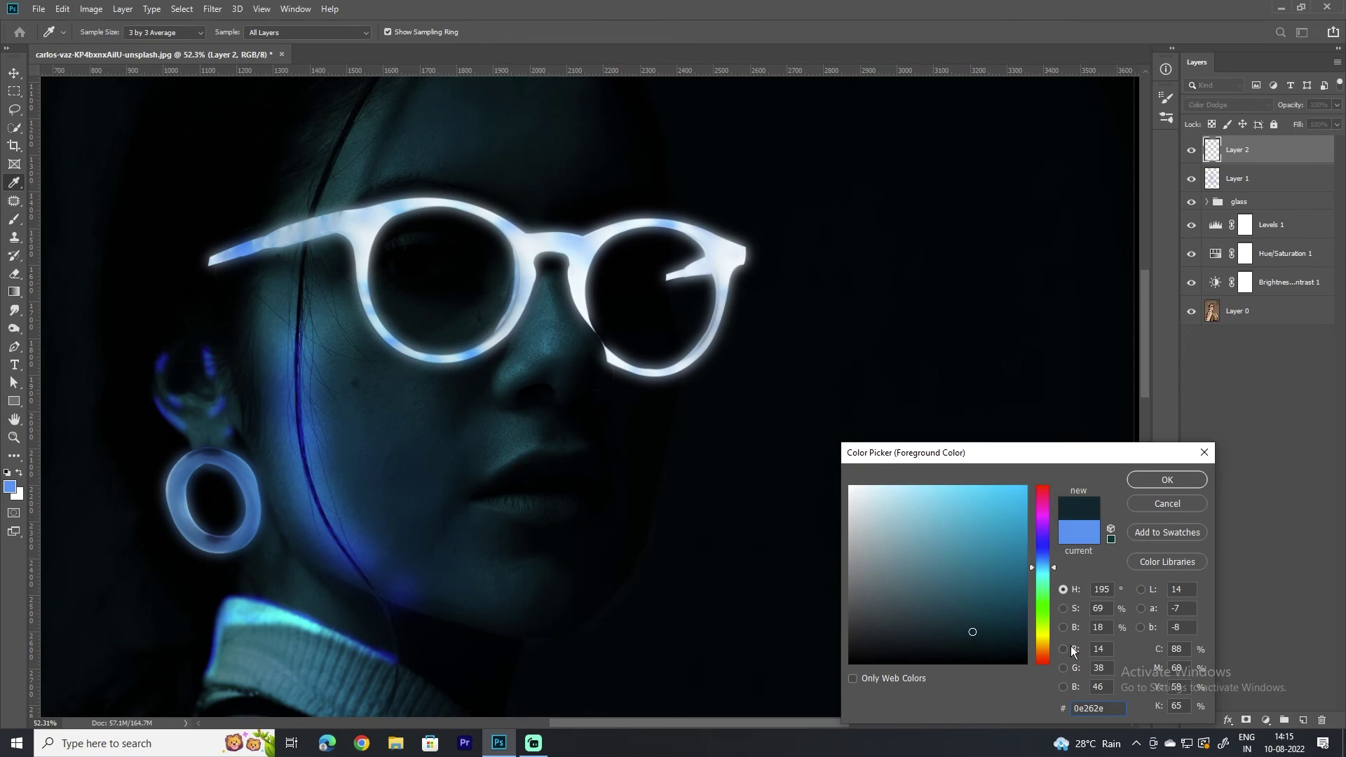
click(1147, 481)
key(b)
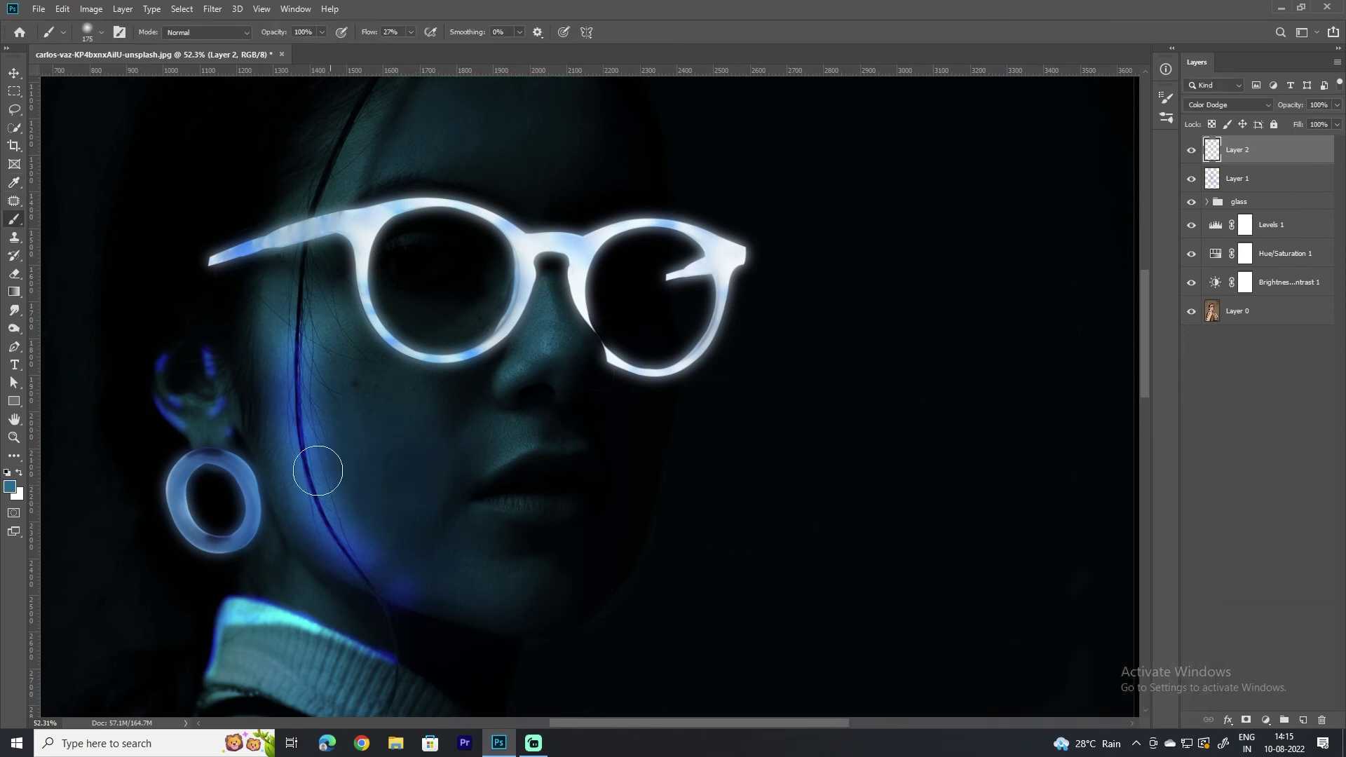
mouse_move(291, 352)
mouse_down()
mouse_move(379, 577)
mouse_move(302, 428)
mouse_move(292, 355)
mouse_move(322, 520)
mouse_move(300, 457)
mouse_up()
key(bracketright)
key(bracketright)
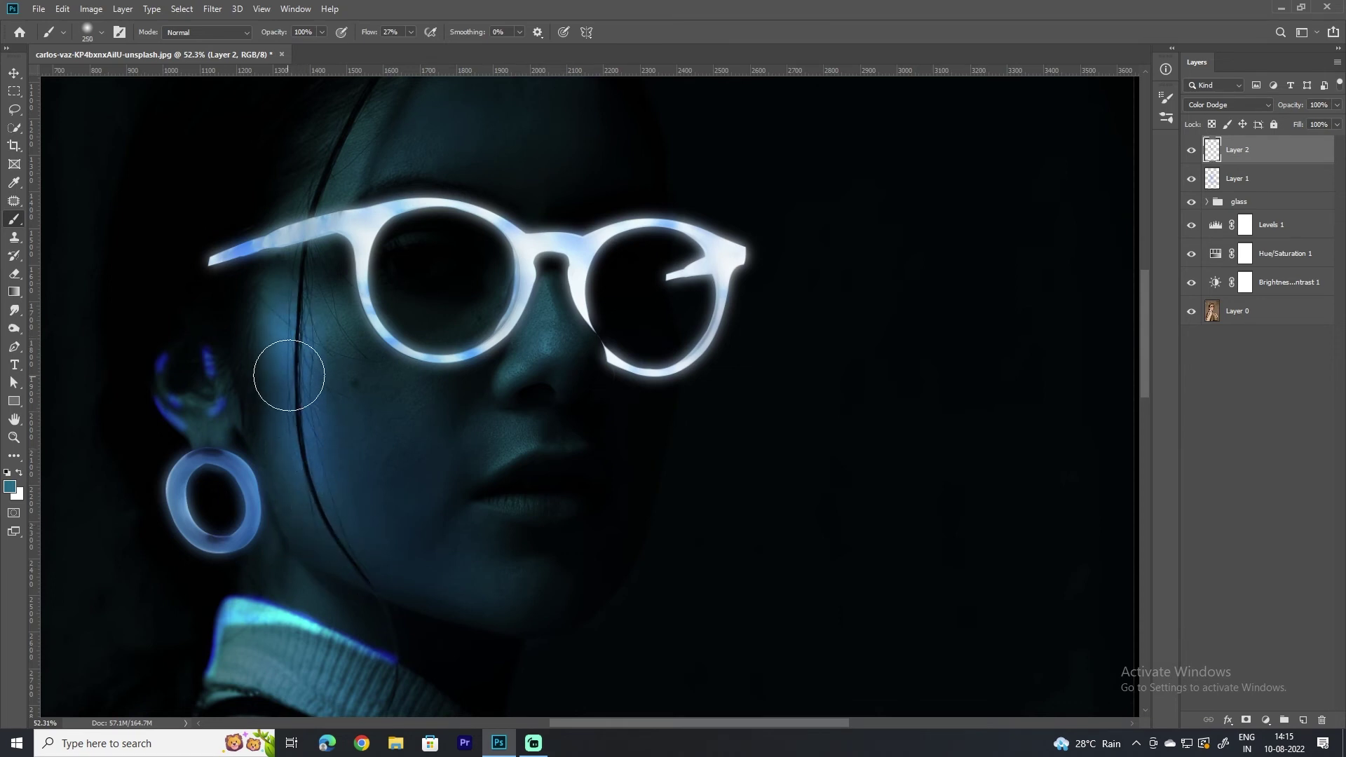
mouse_move(289, 375)
mouse_down()
mouse_move(355, 571)
mouse_move(439, 622)
mouse_move(534, 586)
mouse_up()
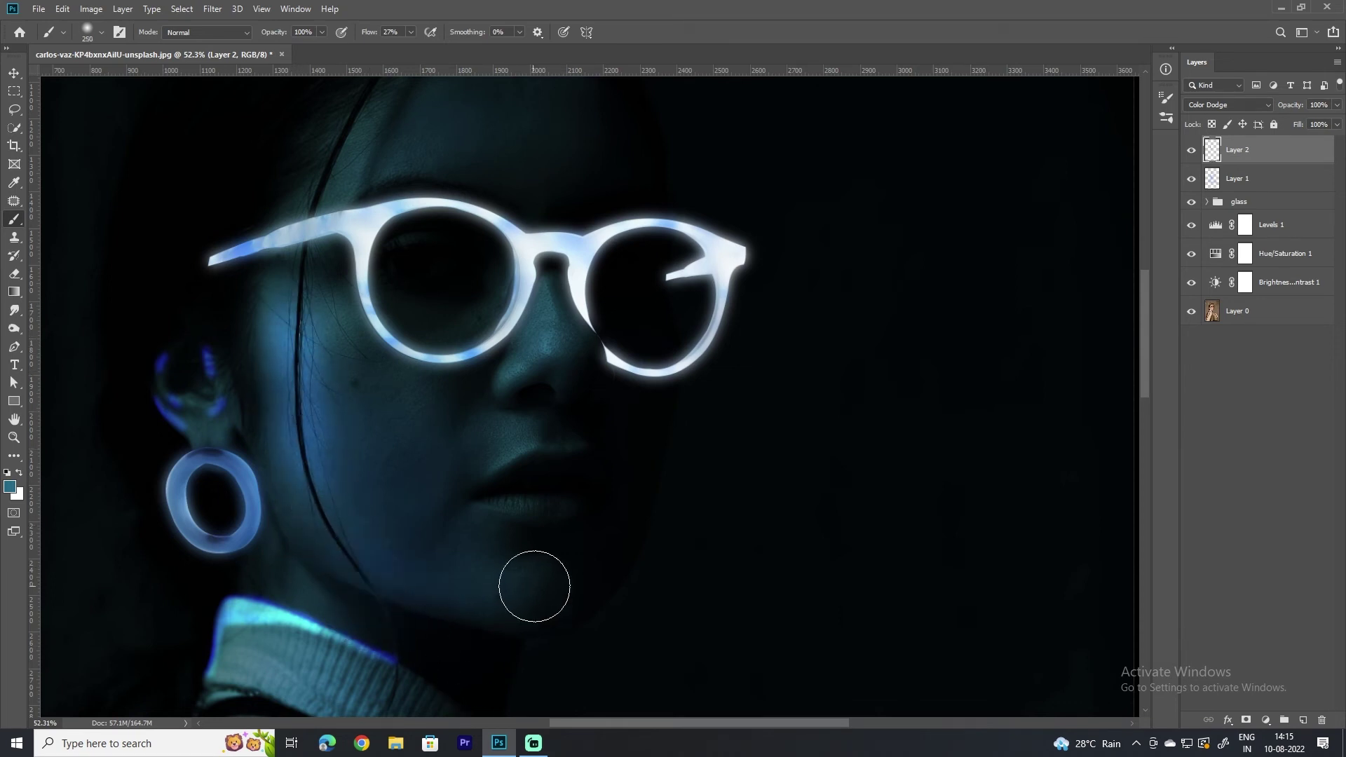
- With a smaller brush, add blue highlights to the upper and lower lips and nose bridge
key(bracketleft)
key(bracketleft)
key(bracketleft)
key(bracketleft)
key(bracketleft)
key(bracketleft)
key(bracketleft)
key(bracketleft)
mouse_move(517, 462)
mouse_down()
mouse_move(481, 487)
mouse_move(541, 455)
mouse_up()
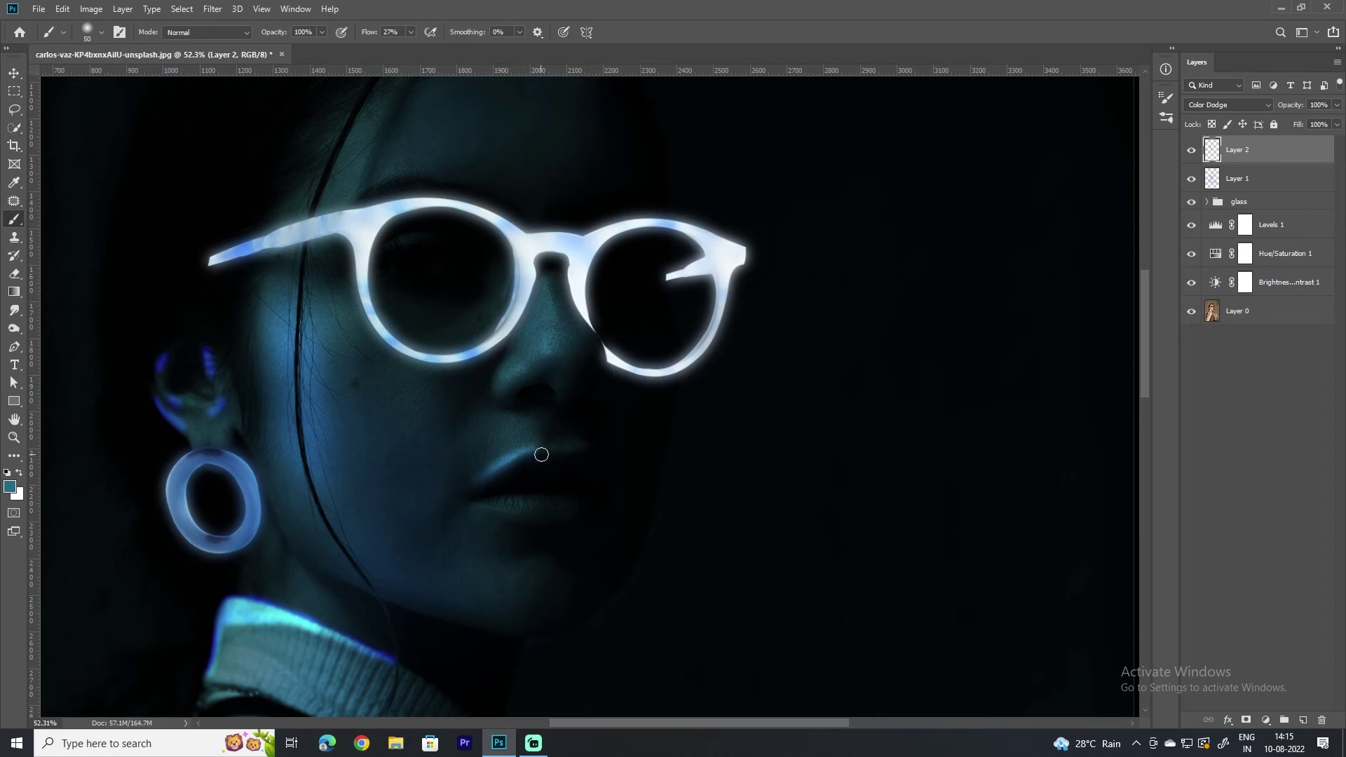
mouse_move(481, 488)
mouse_down()
mouse_move(481, 511)
mouse_move(511, 502)
mouse_move(472, 507)
mouse_move(487, 511)
mouse_move(477, 490)
mouse_move(526, 514)
mouse_move(485, 505)
mouse_up()
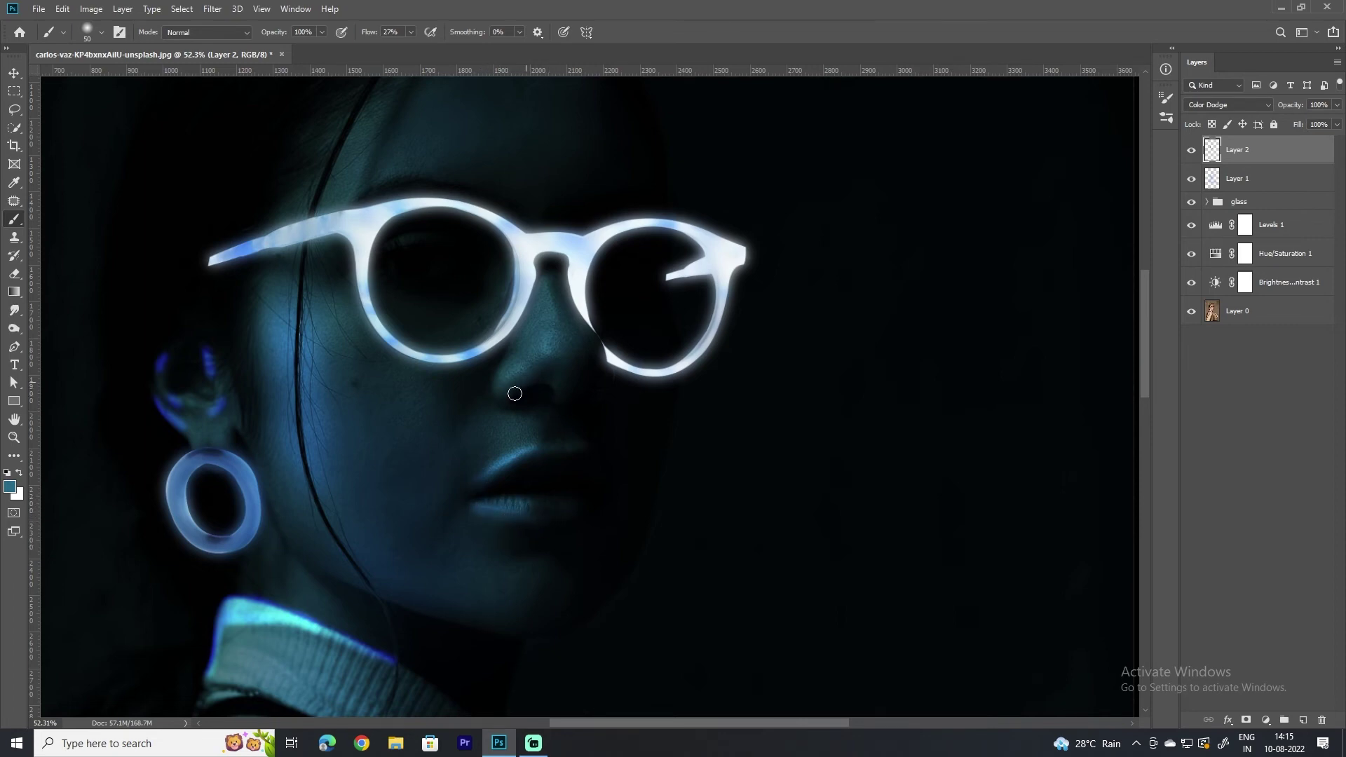
drag(497, 362, 493, 390)
mouse_move(559, 288)
mouse_down()
mouse_move(579, 349)
mouse_move(530, 319)
mouse_move(517, 353)
mouse_up()
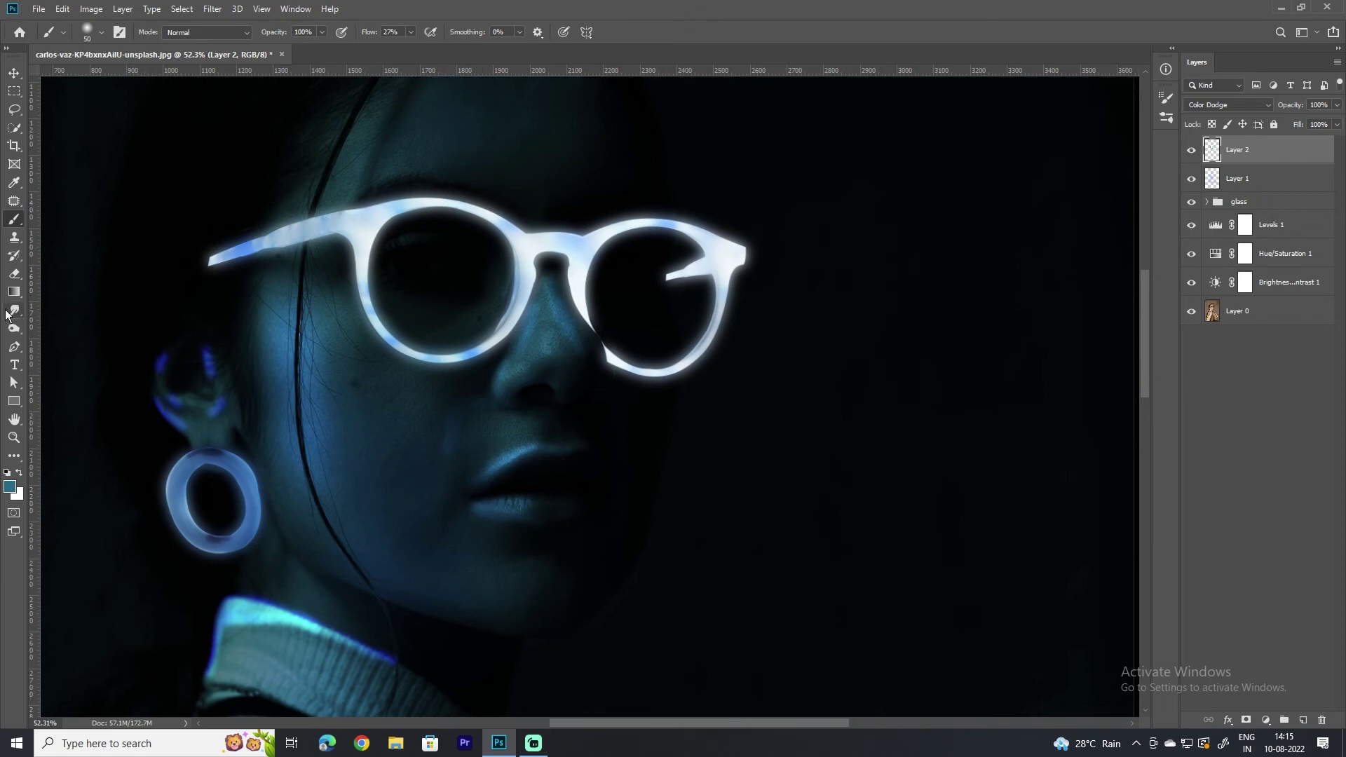
- Erase at reduced flow the stray blue glow on the upper ear and above the earring
click(14, 273)
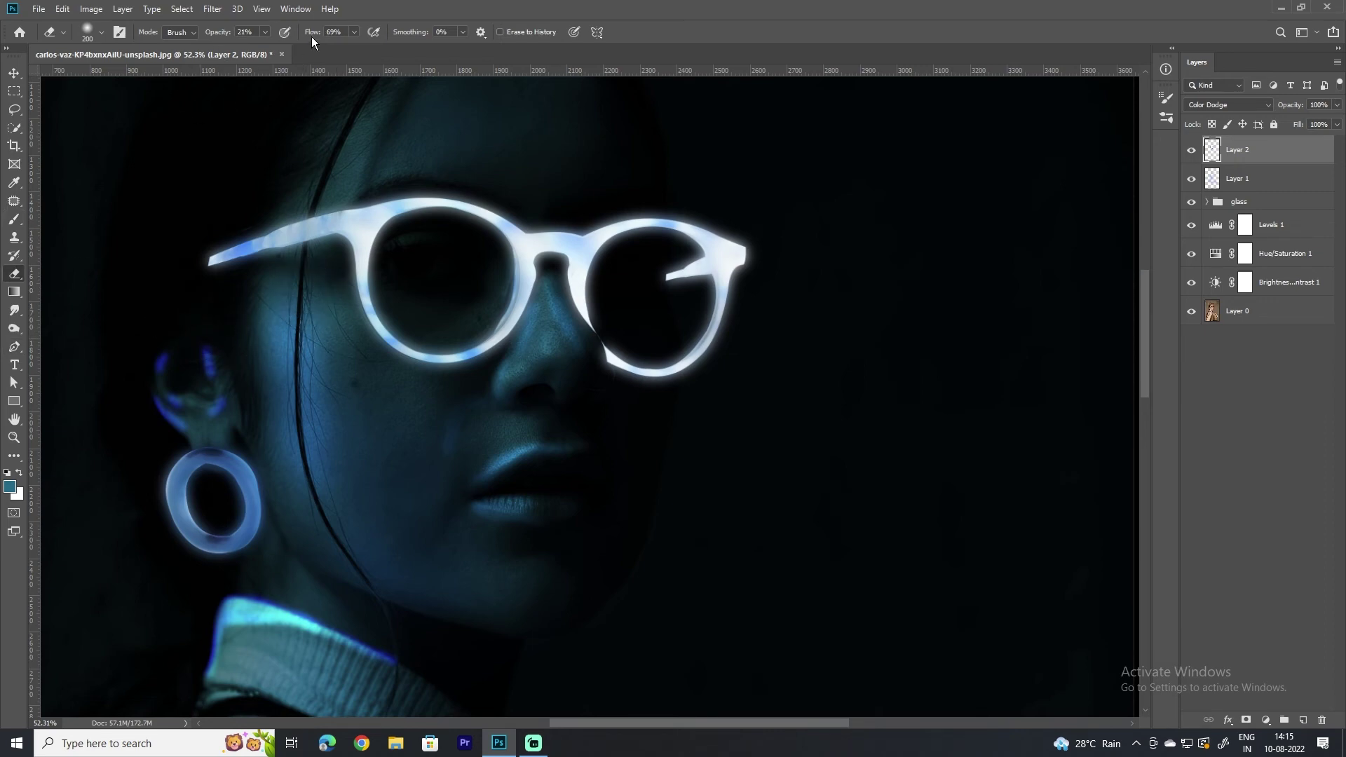
drag(313, 32, 295, 32)
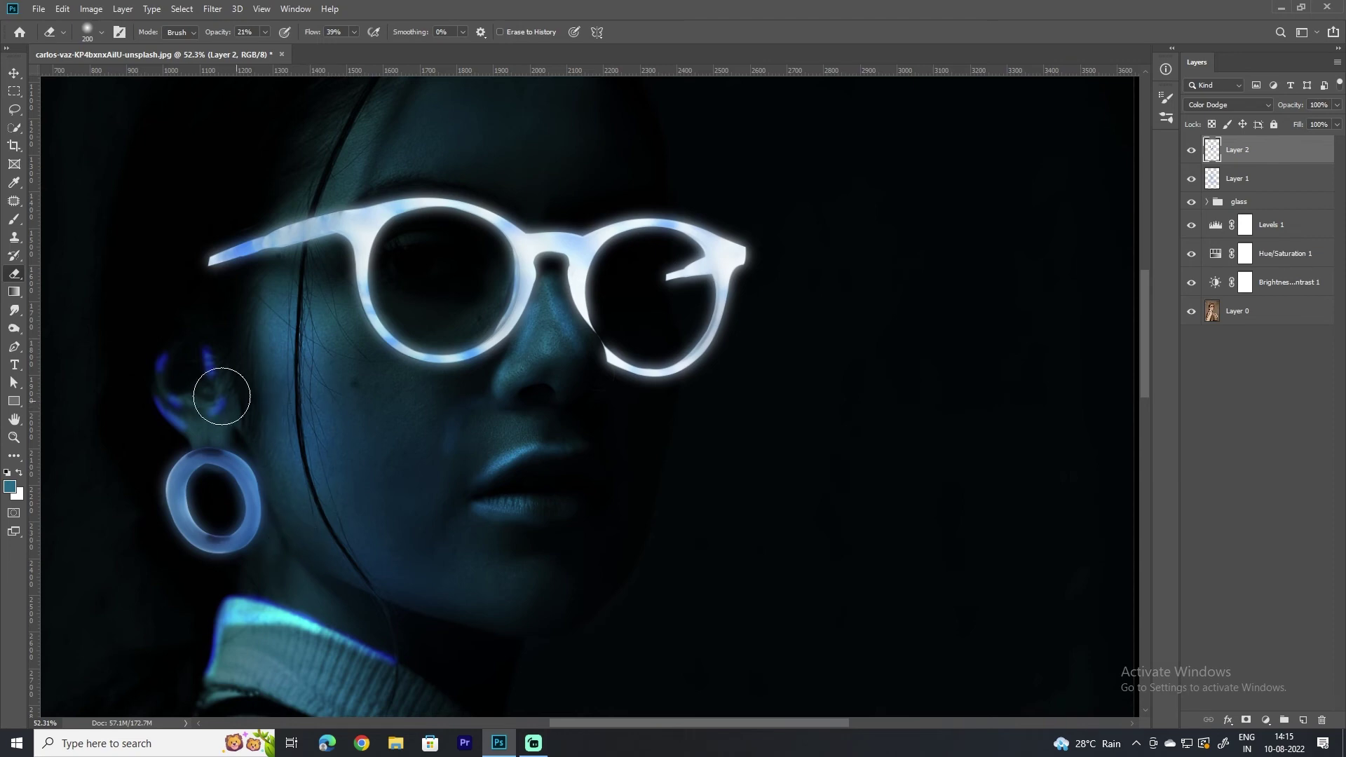
mouse_move(221, 396)
mouse_down()
mouse_move(210, 430)
mouse_move(186, 361)
mouse_up()
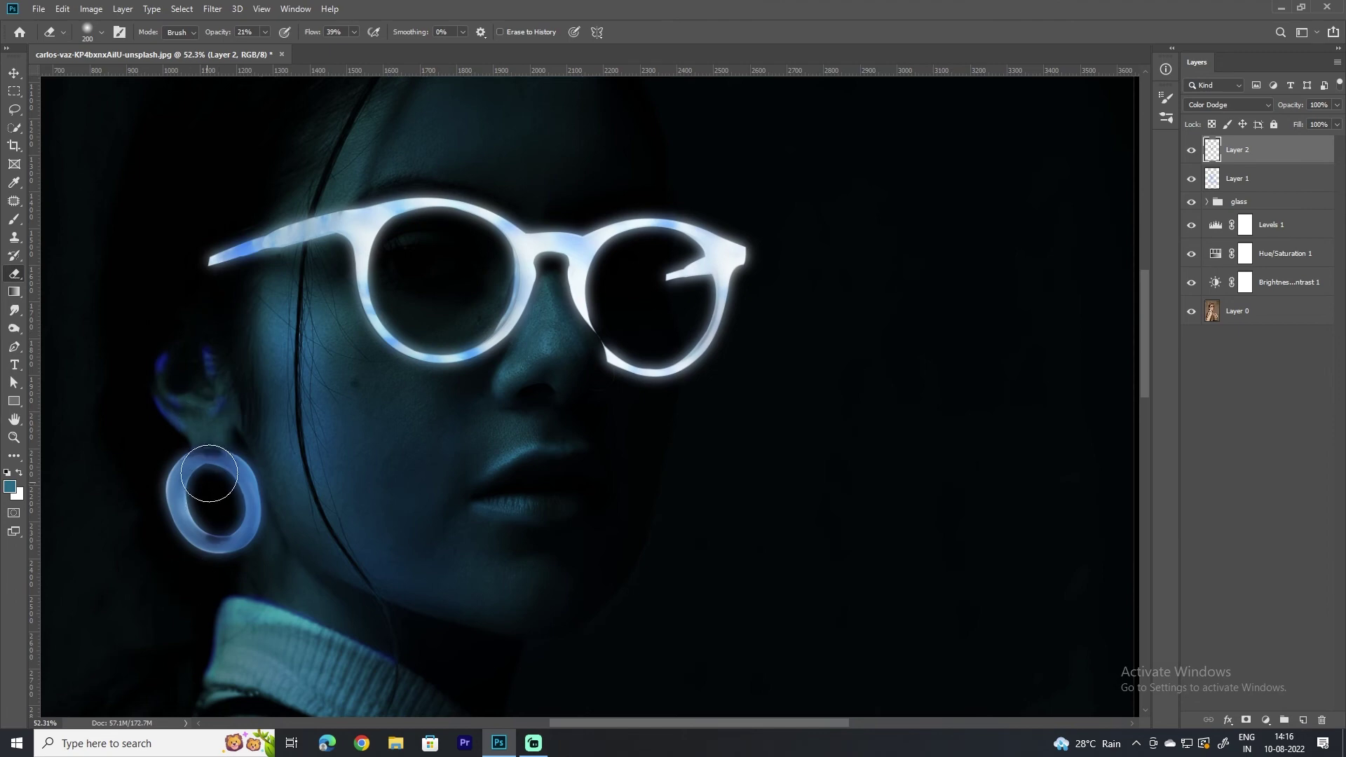
scroll(406, 385, down, 5)
scroll(466, 346, down, 3)
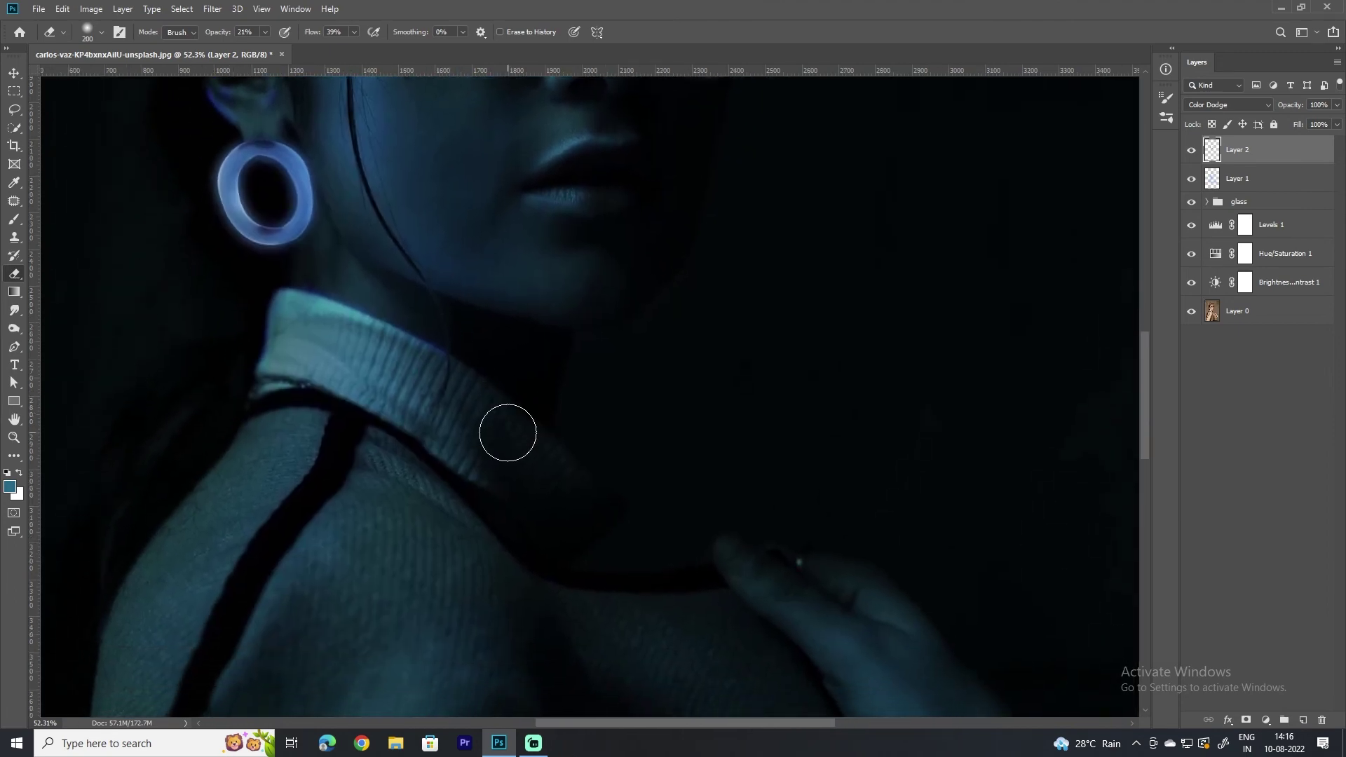
key(ctrl+0)
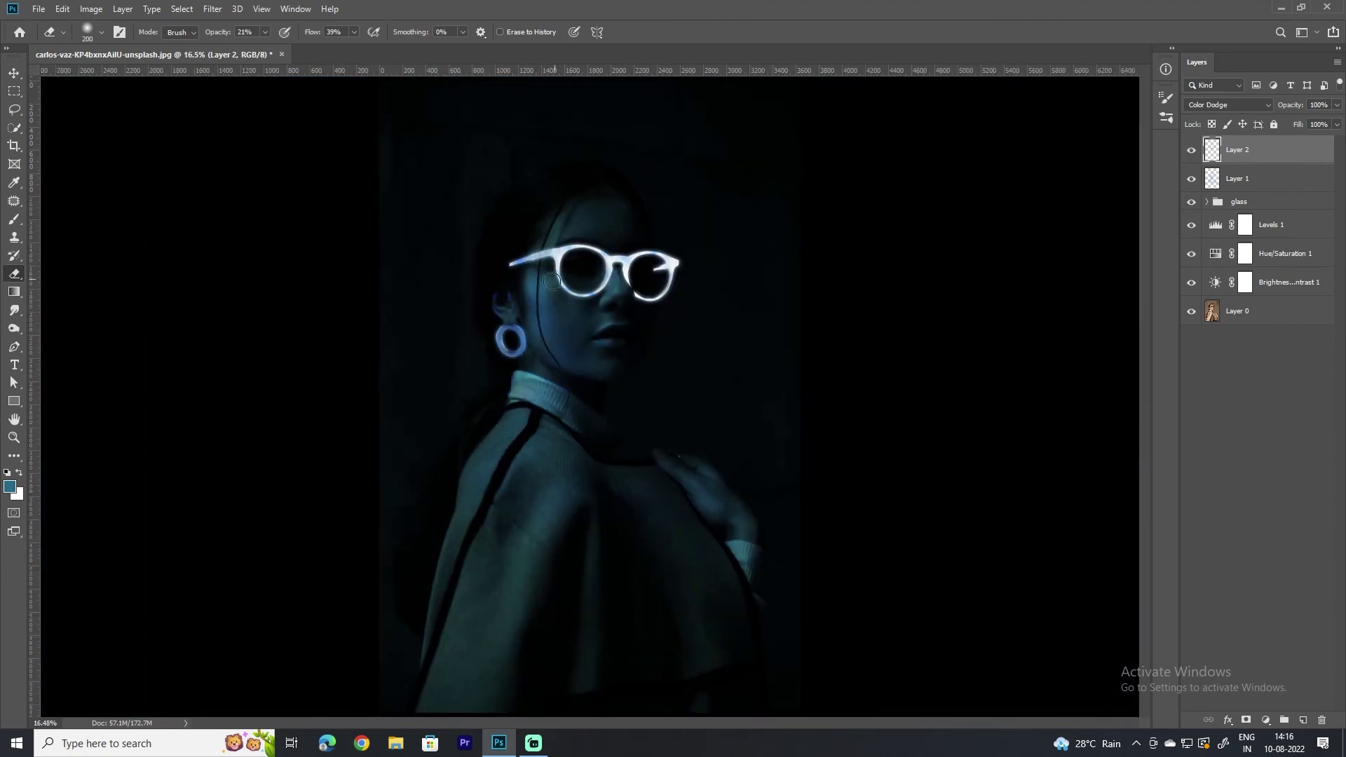
key(bracketright)
key(bracketright)
key(bracketright)
drag(510, 292, 516, 302)
- Colorize the glow layer via Hue/Saturation with Hue 186, Saturation 77, Lightness -10
click(91, 10)
mouse_move(112, 46)
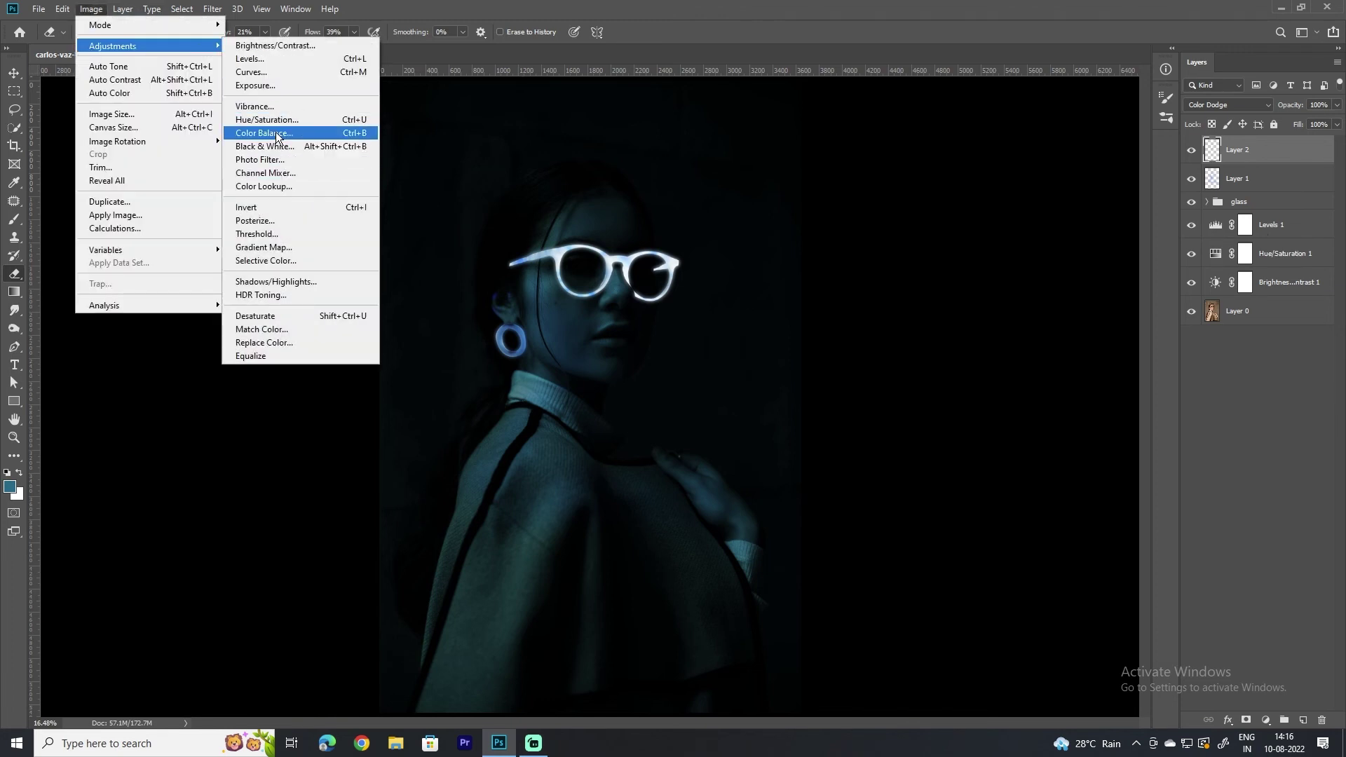
click(281, 120)
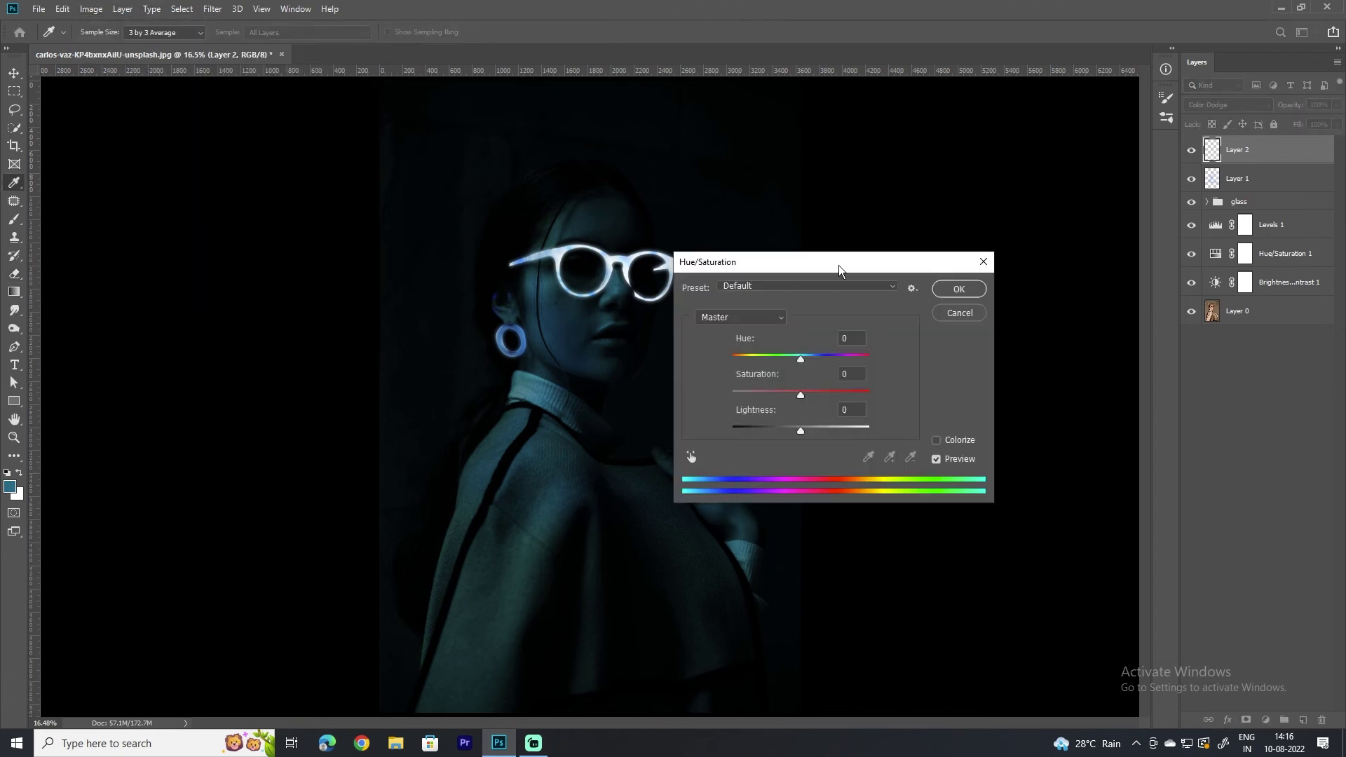
drag(839, 265, 961, 263)
click(1058, 439)
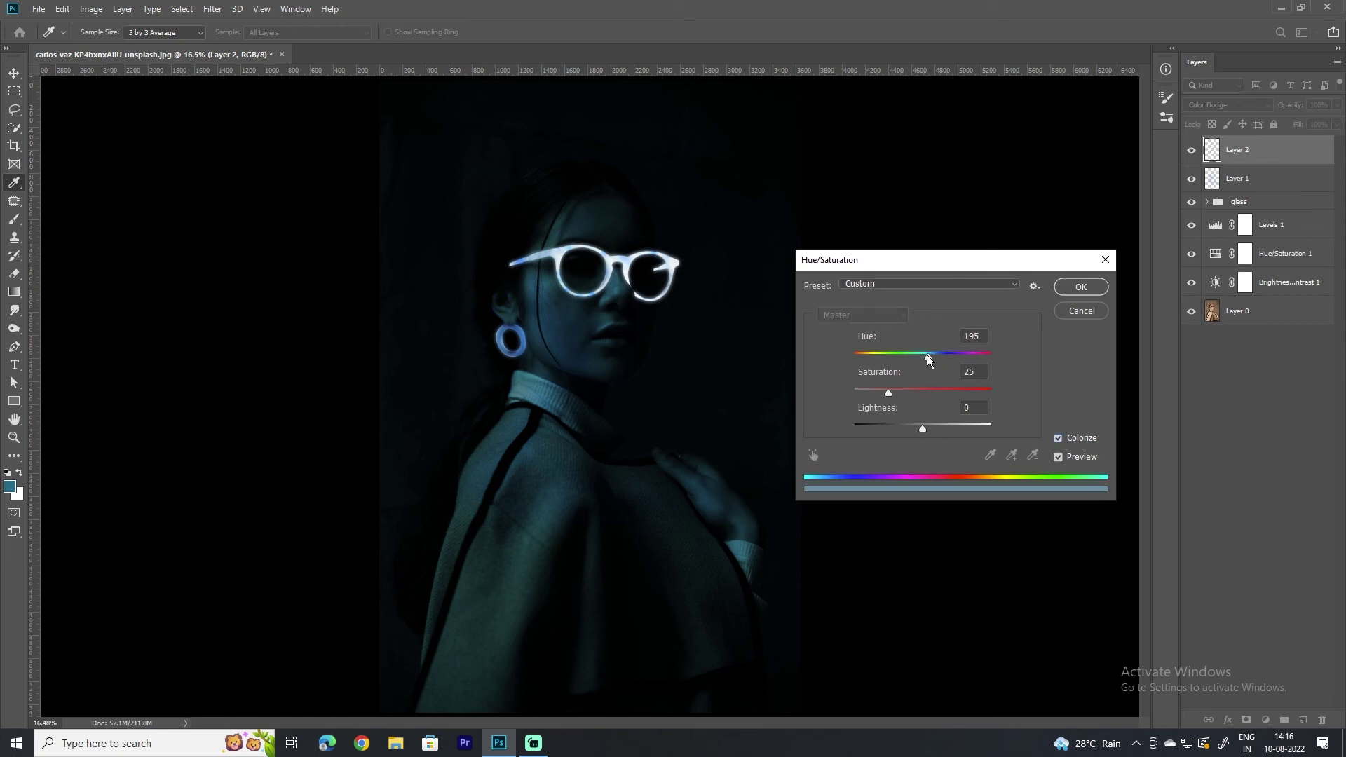
drag(928, 360, 924, 362)
drag(888, 394, 961, 417)
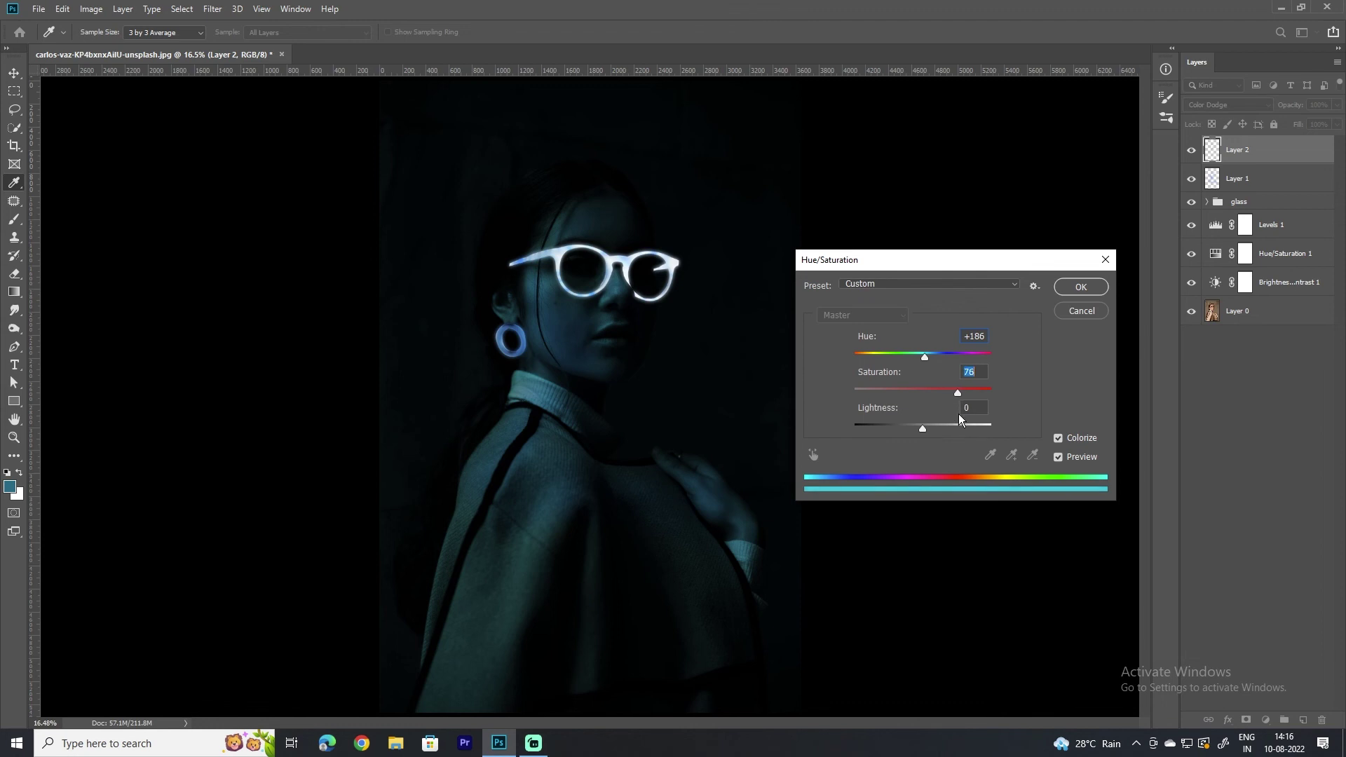
drag(924, 428, 914, 429)
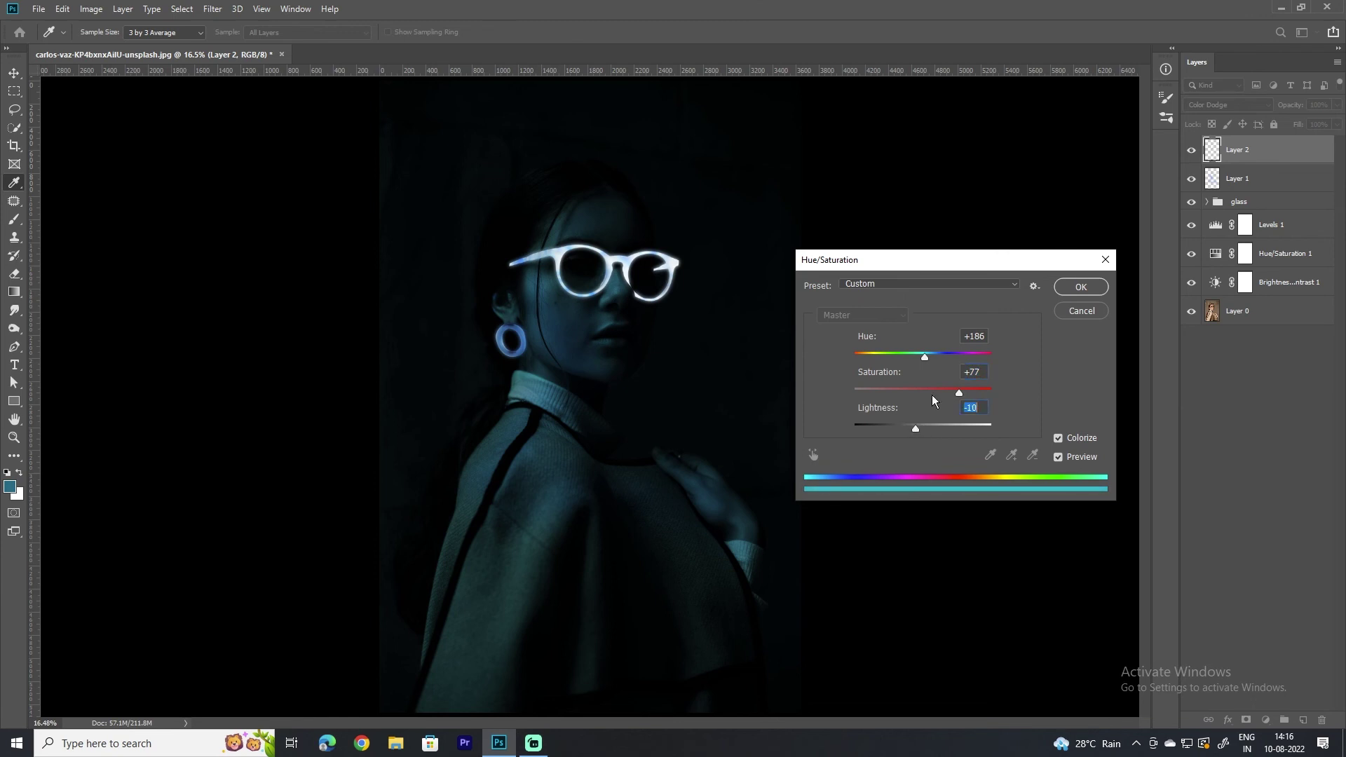
click(1082, 287)
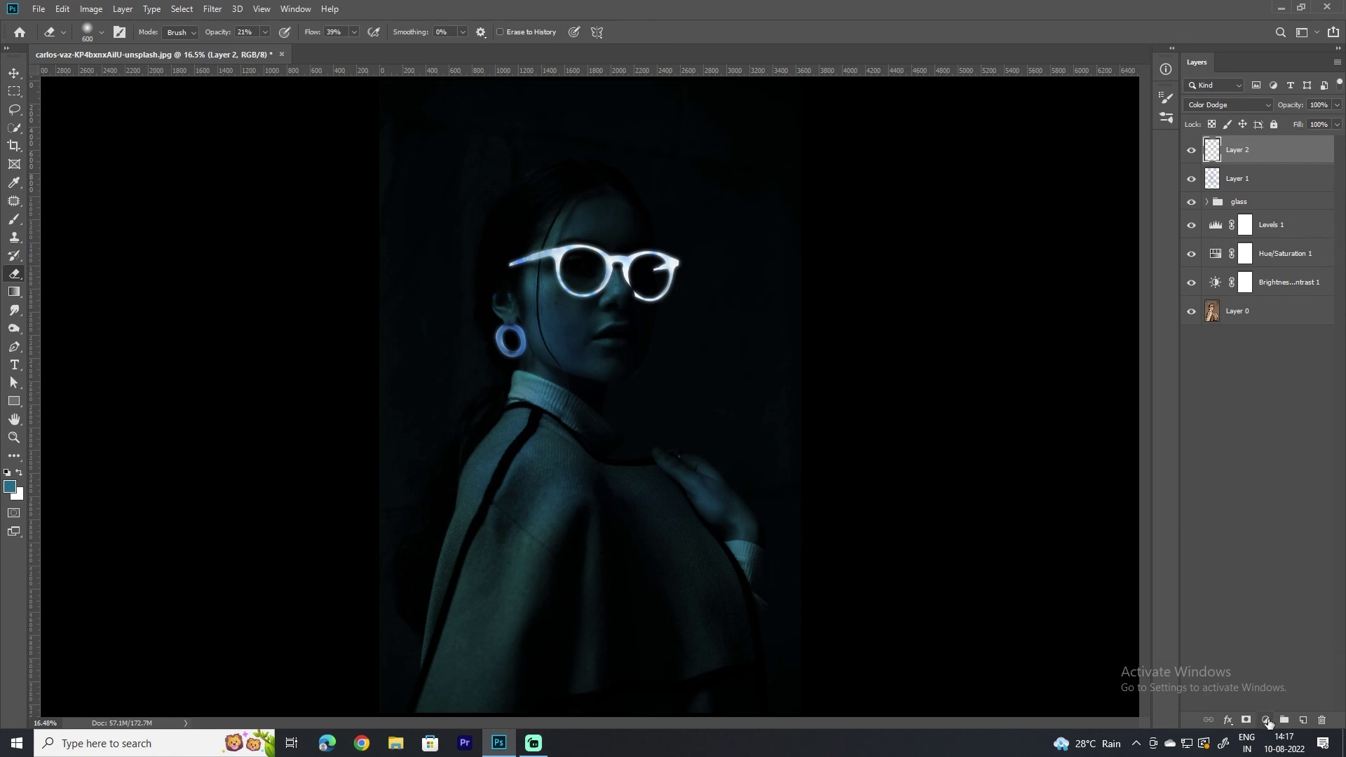
- Add a colorized Hue/Saturation adjustment layer with Hue about 230 for a steel-blue tint
click(1267, 720)
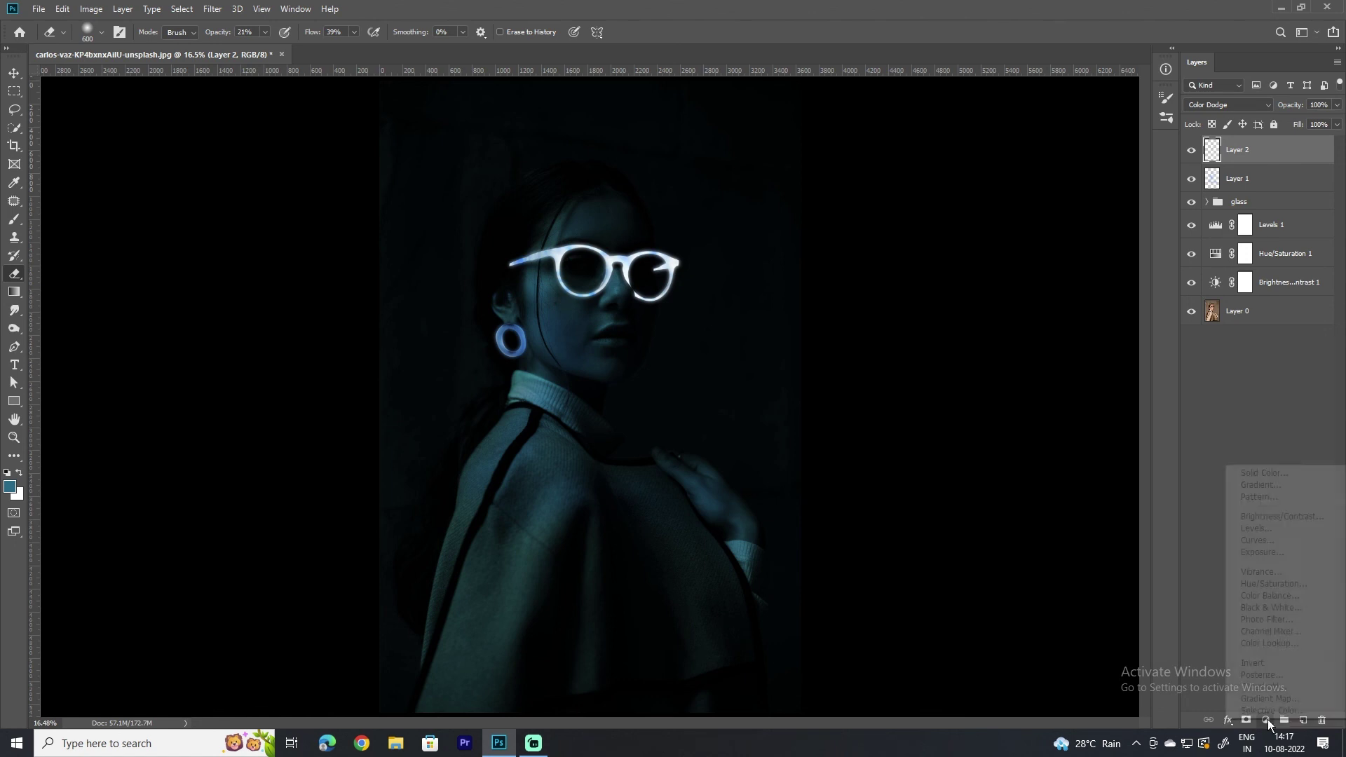
click(1278, 584)
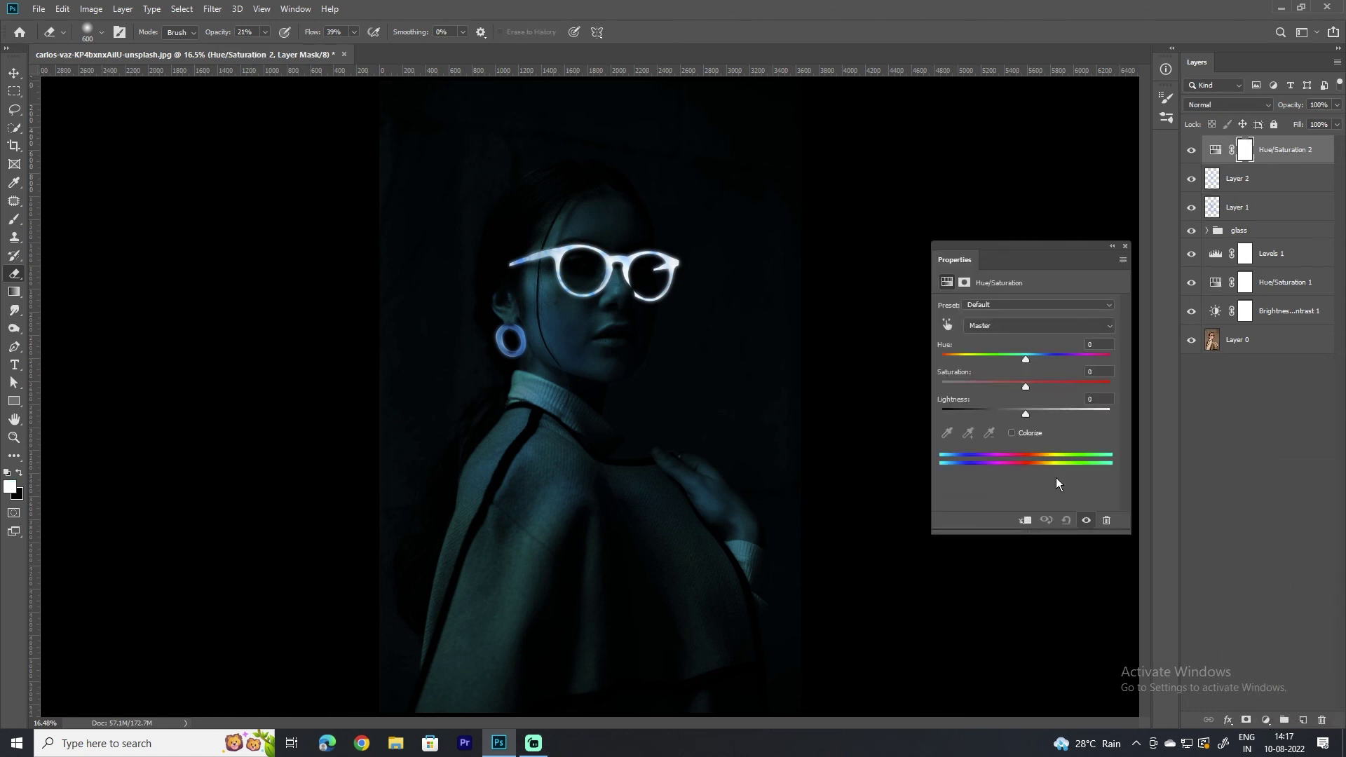
click(1015, 432)
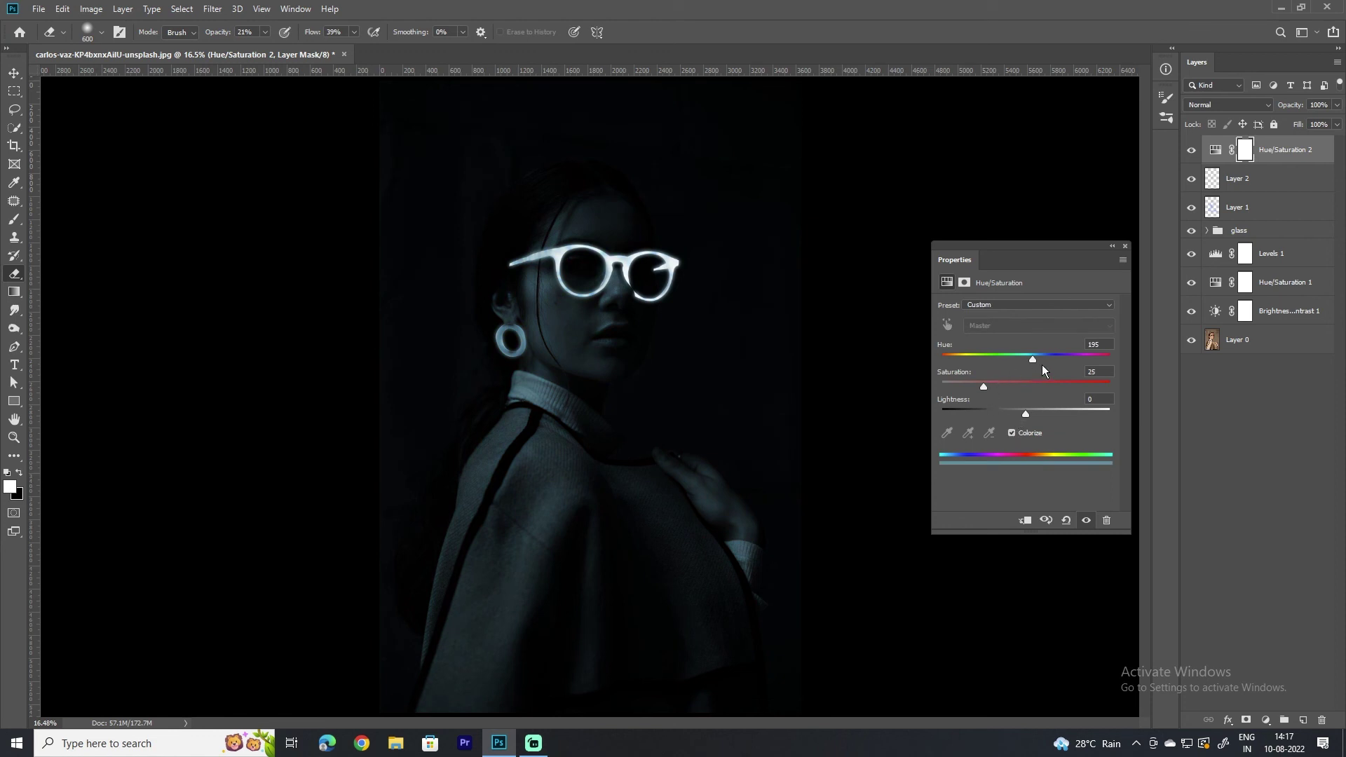
drag(1033, 359, 1049, 360)
click(1125, 246)
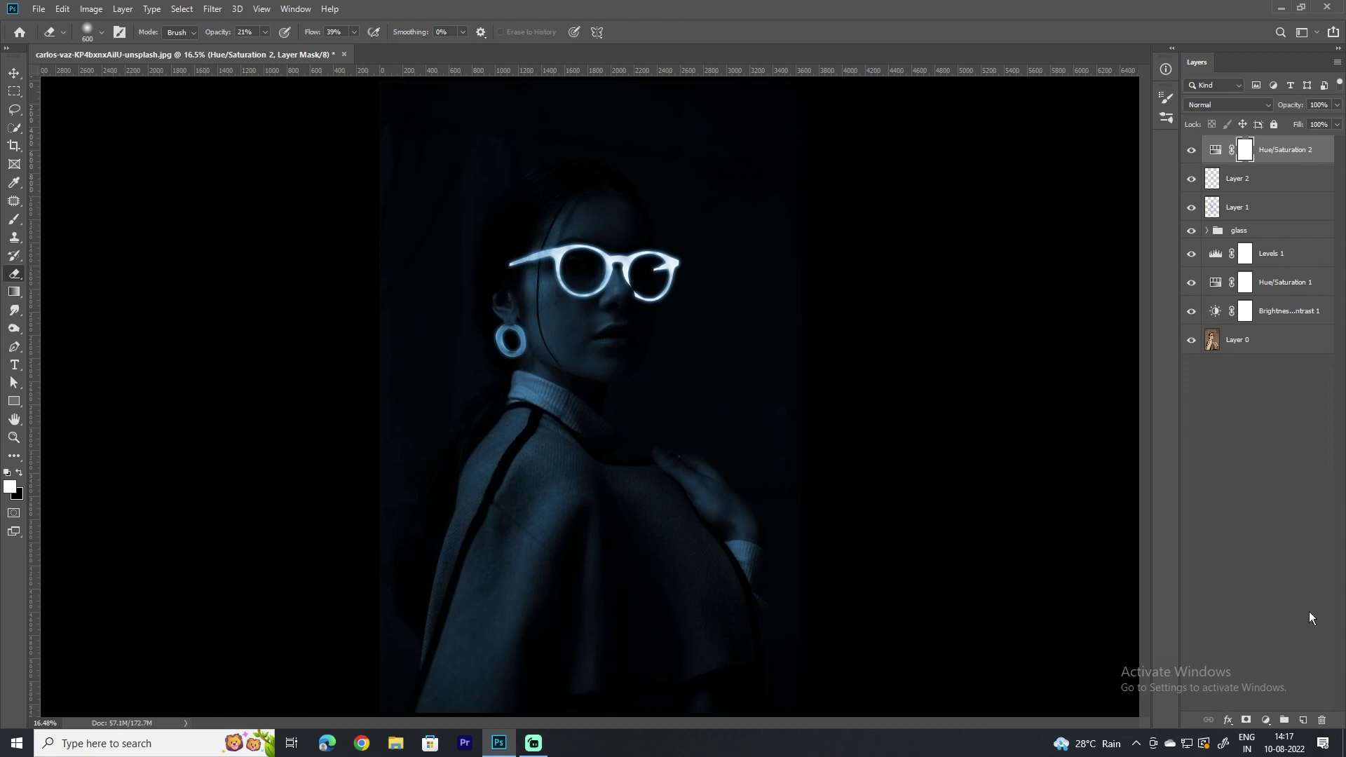
- Add a Curves adjustment layer with highlights raised and shadows lowered in an S-curve
click(1268, 720)
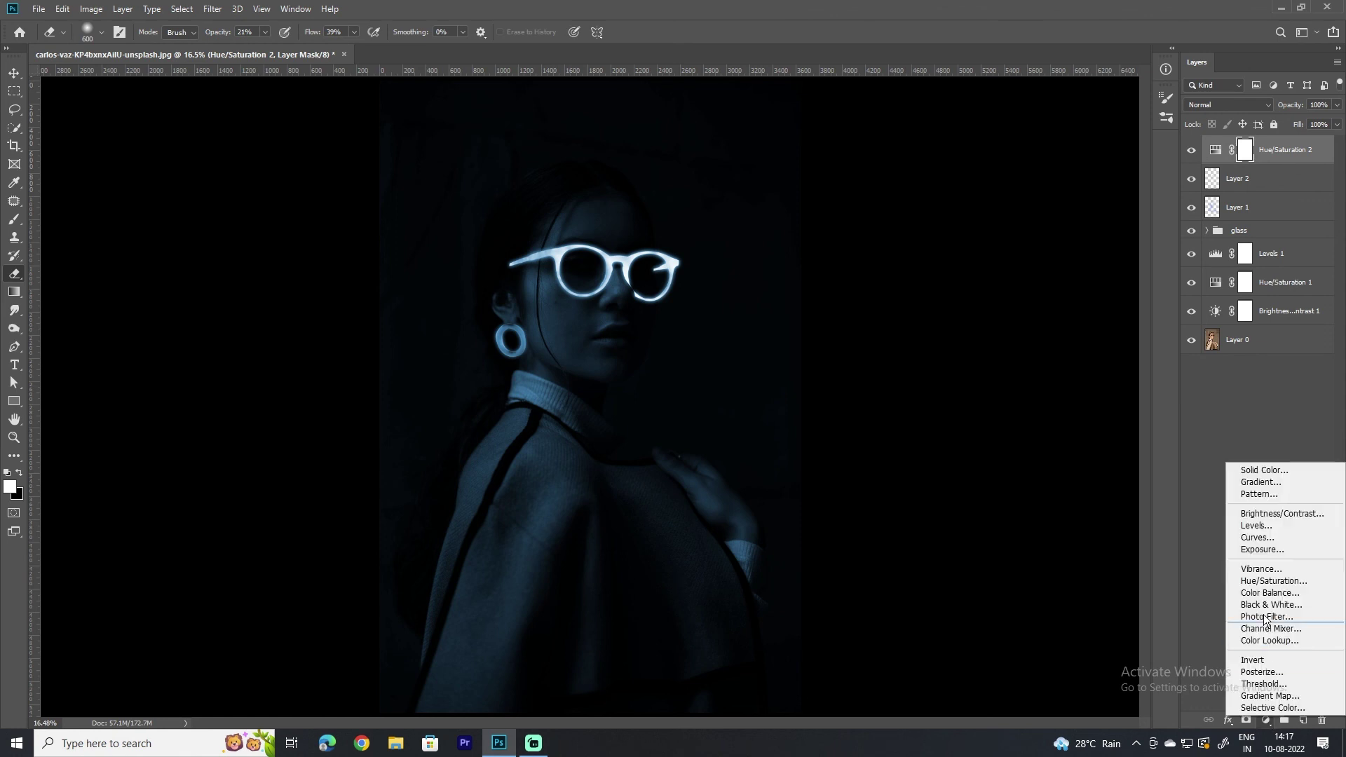
click(1268, 537)
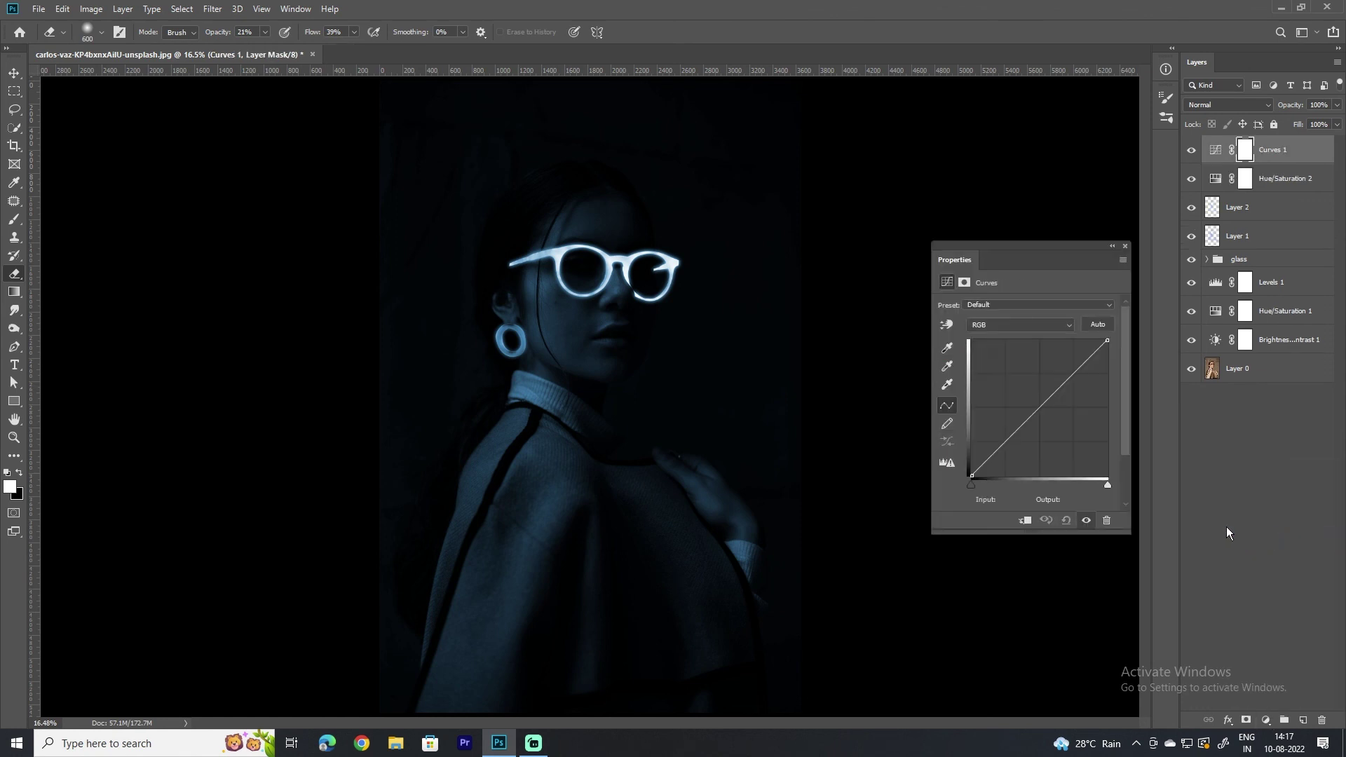
drag(1071, 376, 1066, 350)
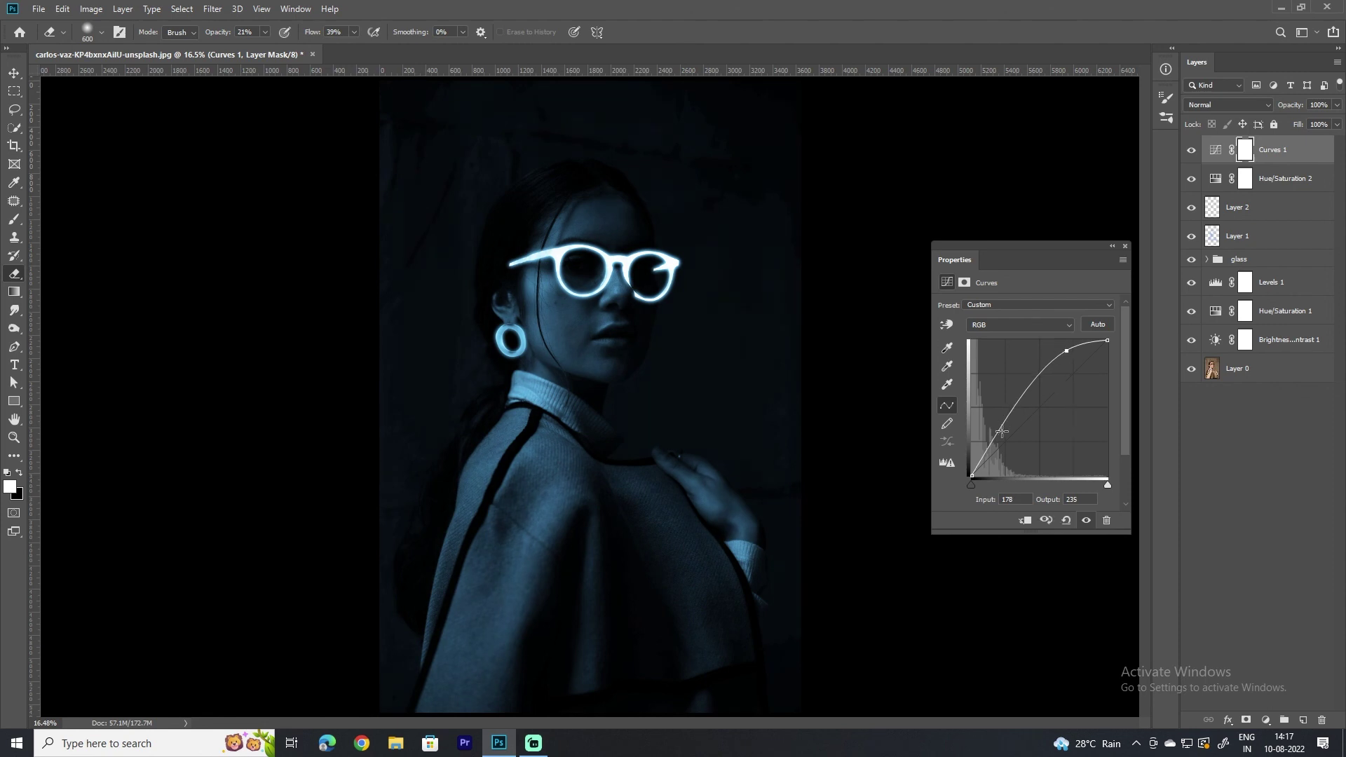
mouse_move(1003, 432)
mouse_down()
mouse_move(1014, 439)
mouse_move(1011, 429)
mouse_up()
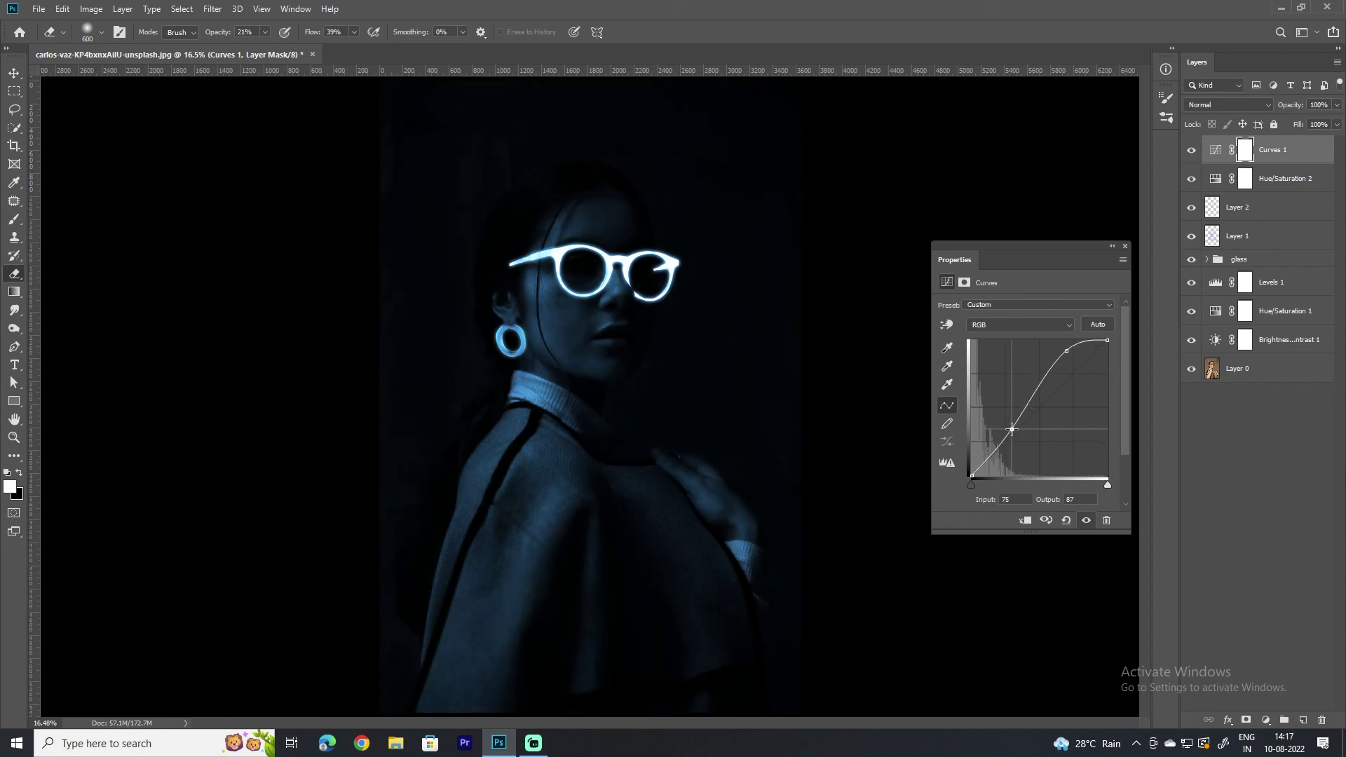
click(1125, 246)
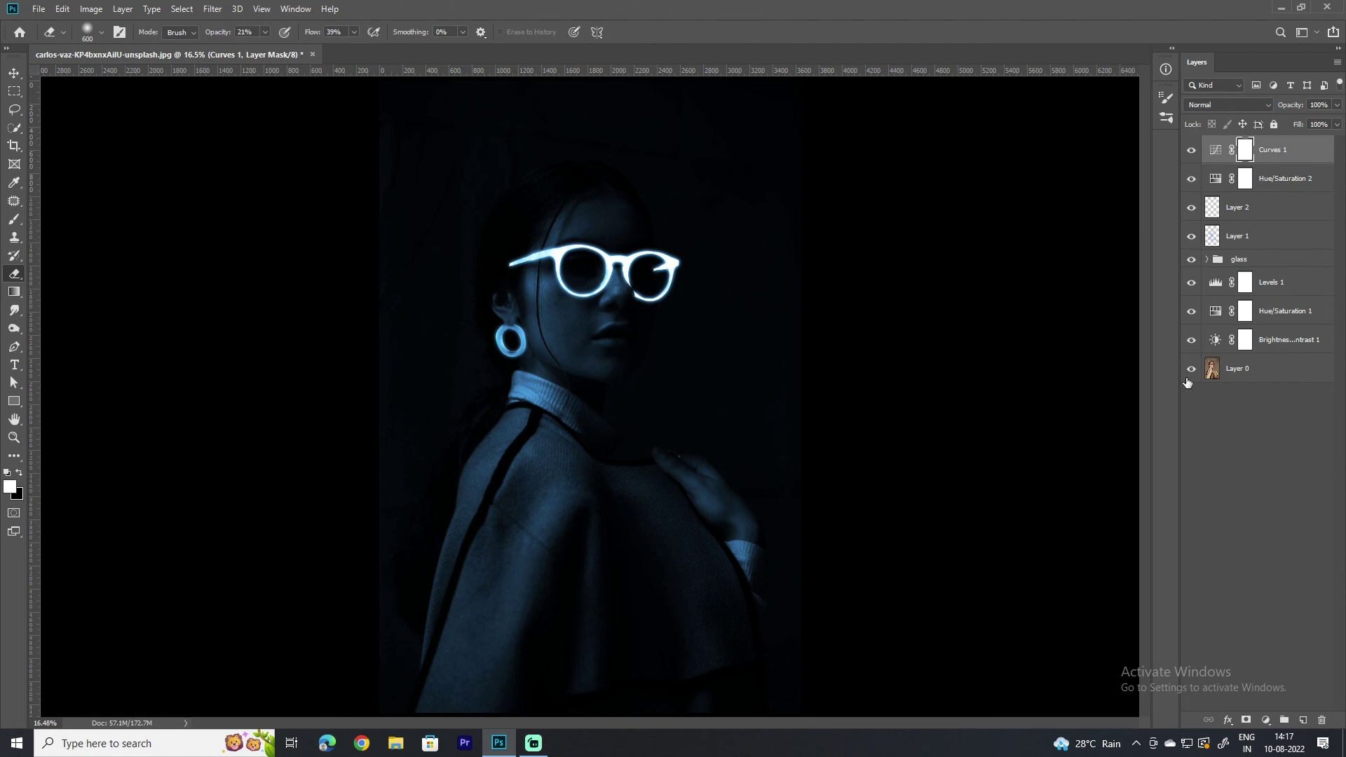
- Toggle Layer 0 solo view to compare original and edit, then hide all panels
alt+click(1192, 369)
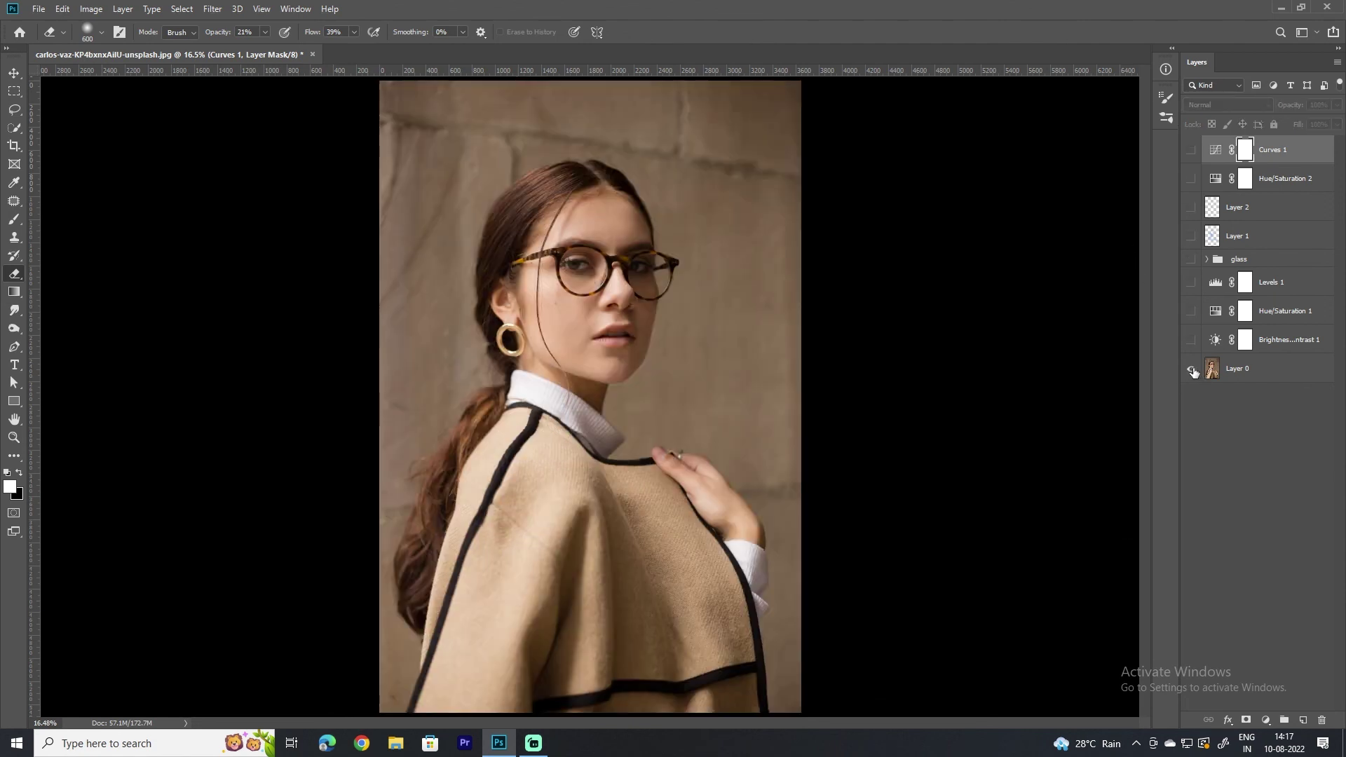
alt+click(1192, 369)
alt+click(1192, 370)
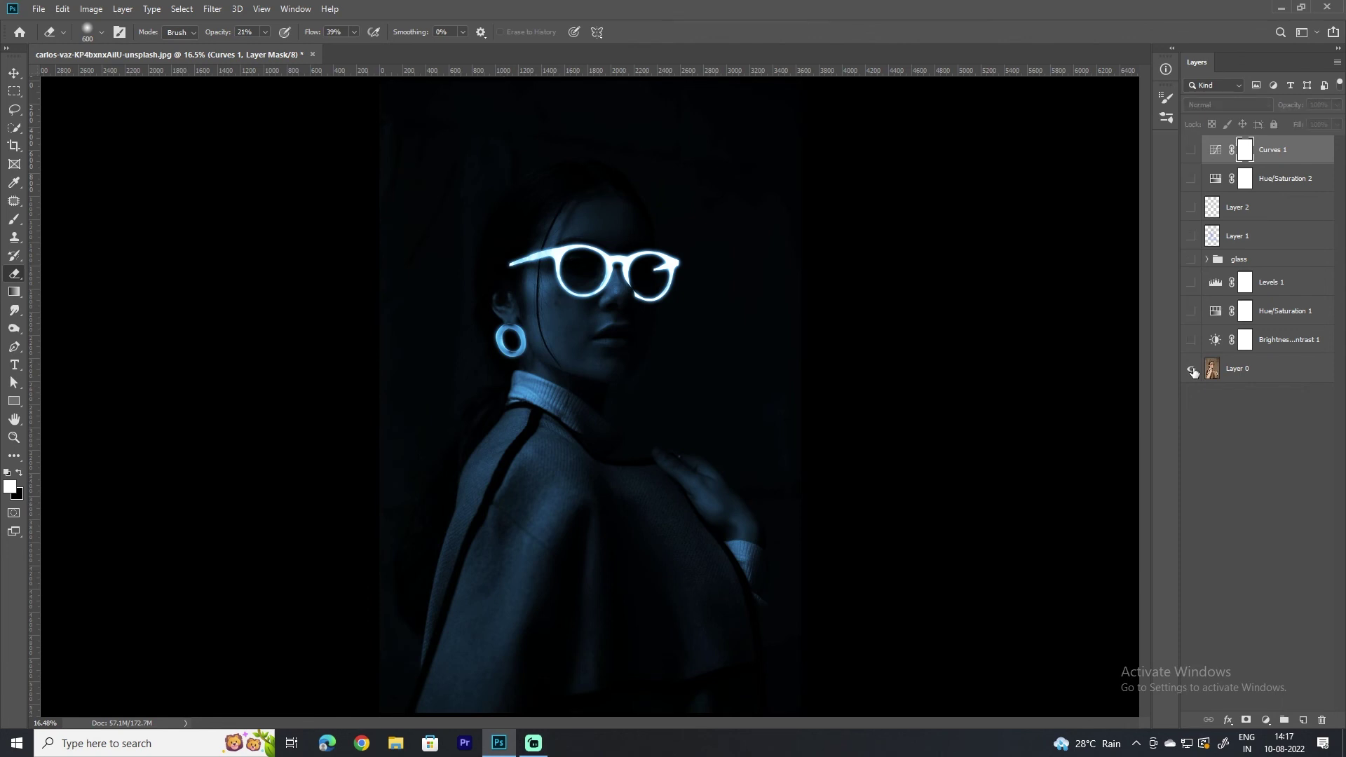
alt+click(1192, 369)
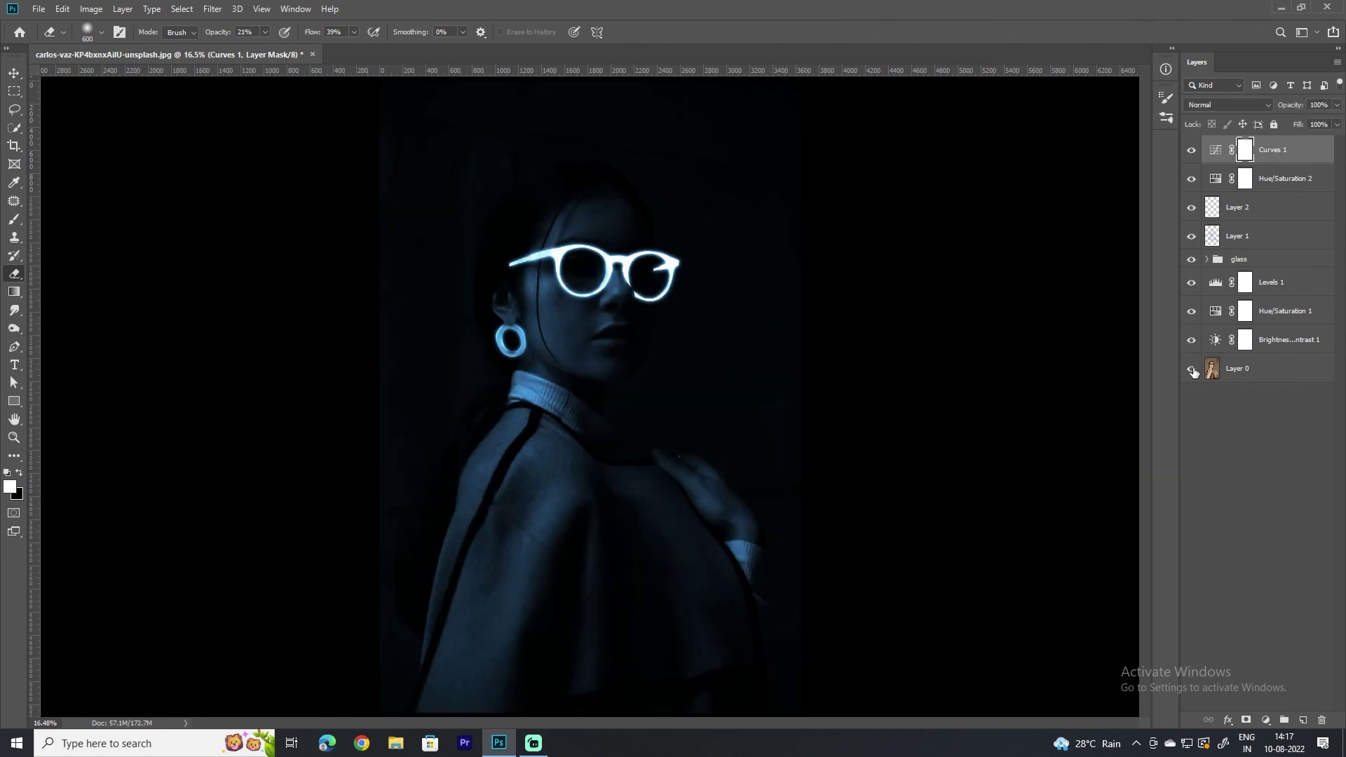
alt+click(1193, 371)
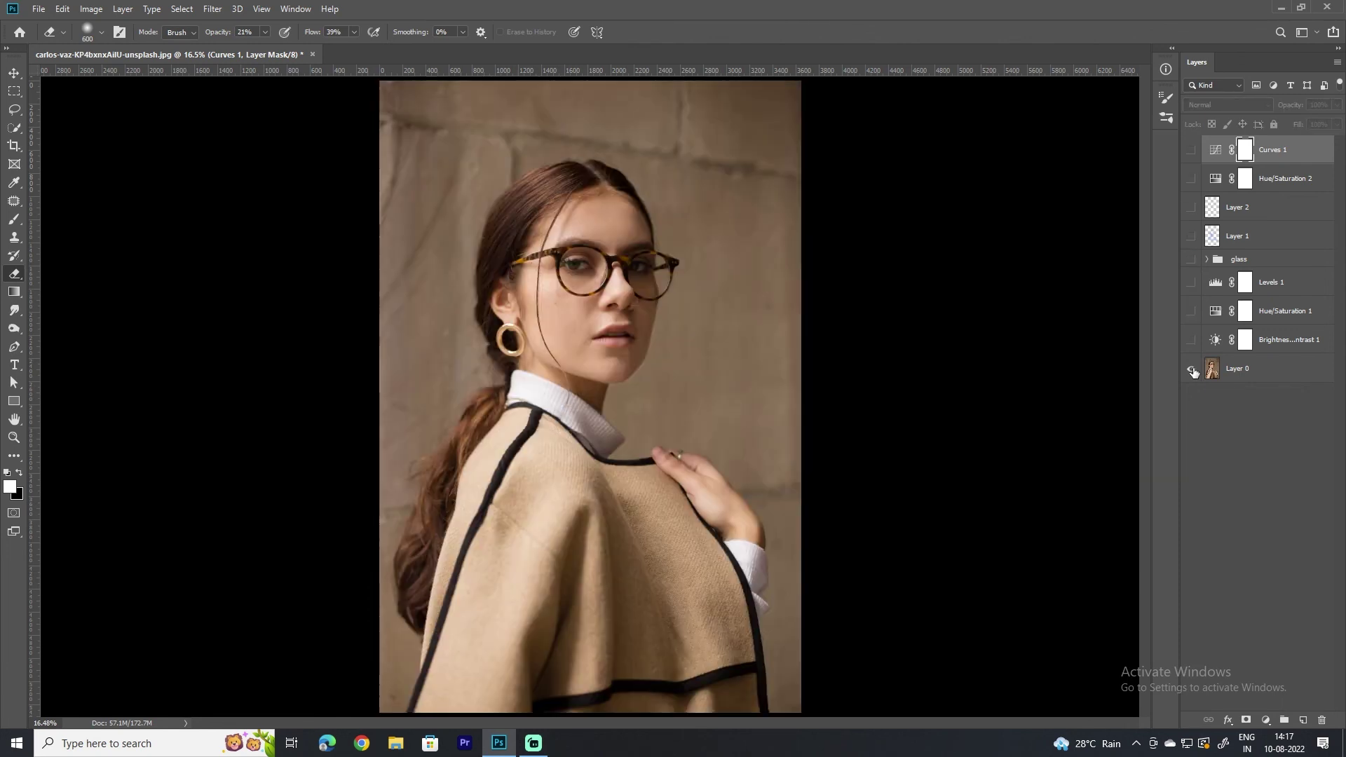
key(Tab)
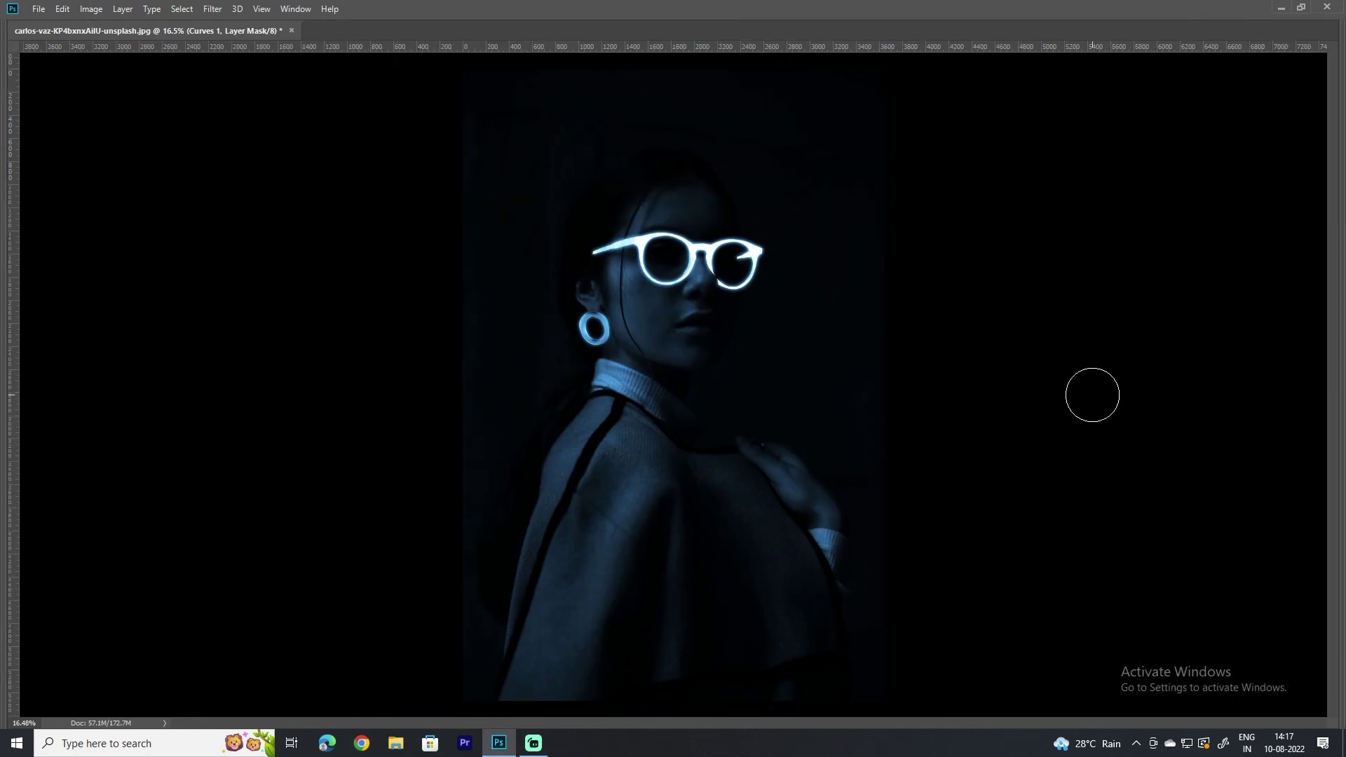